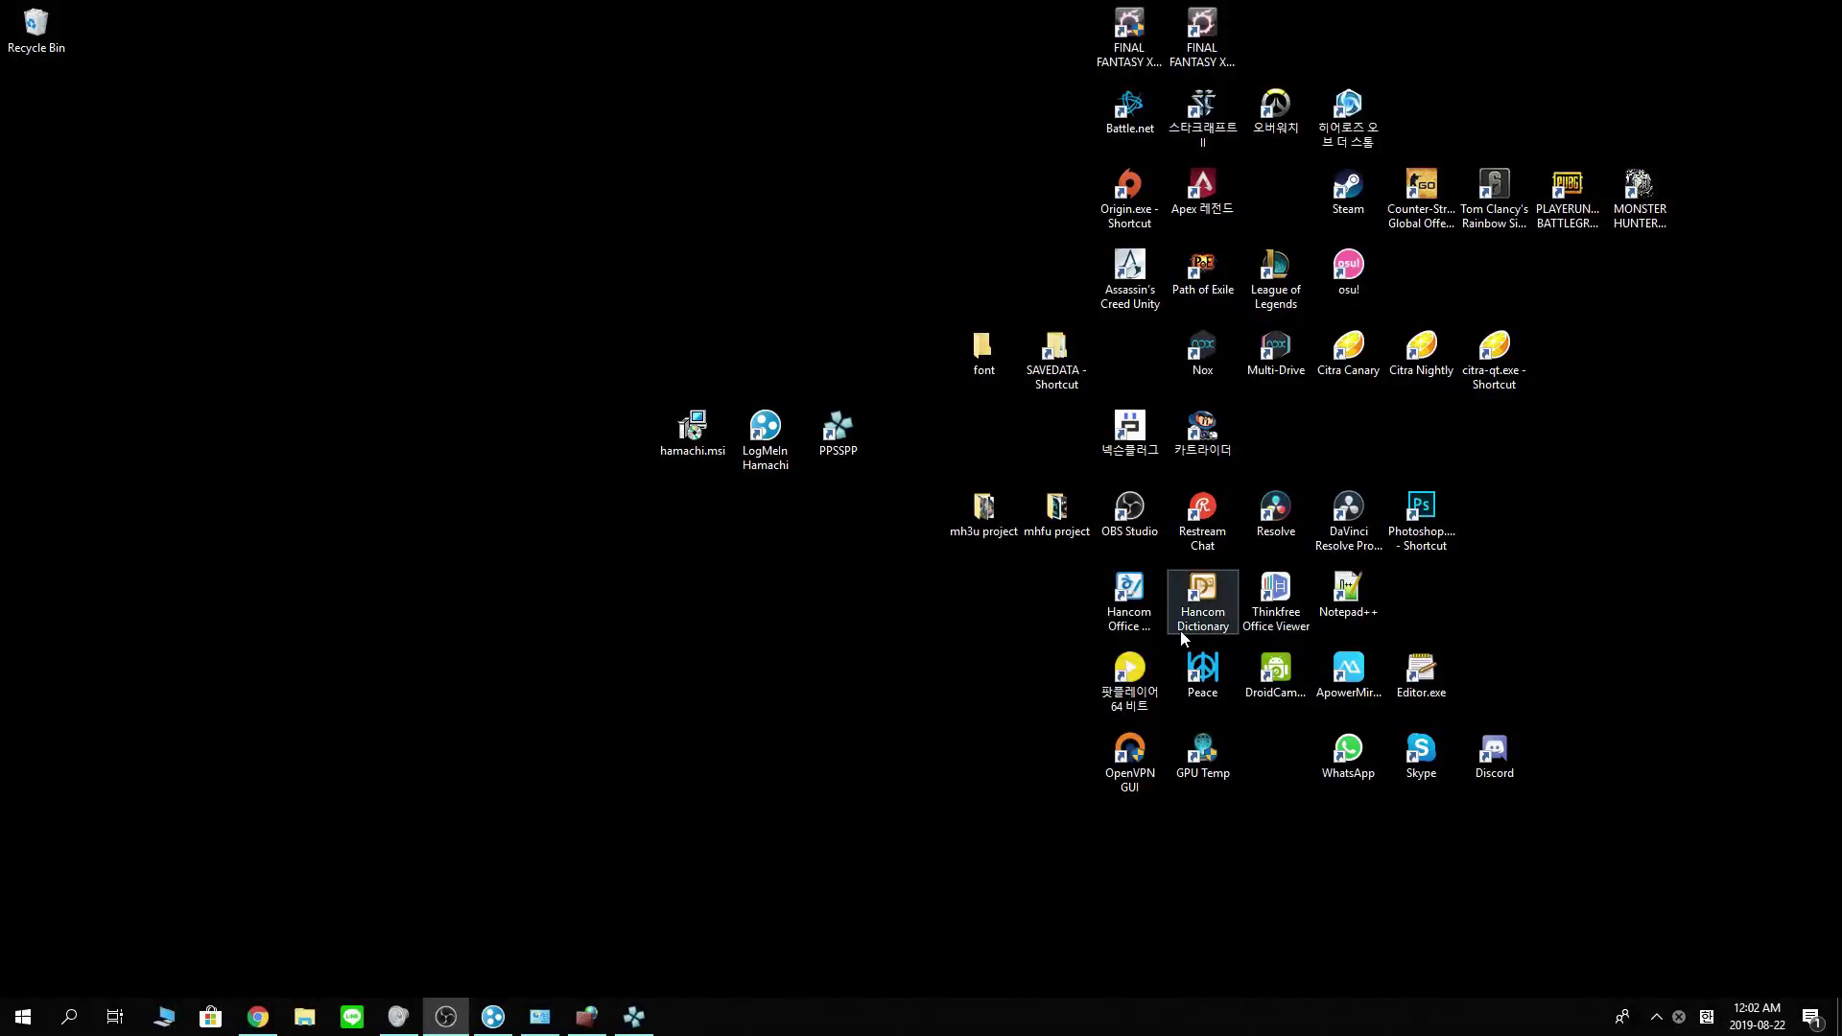
Restore the minimized PPSSPP window running Monster Hunter Portable 2nd G from the taskbar.
drag(889, 516, 827, 420)
drag(756, 531, 762, 407)
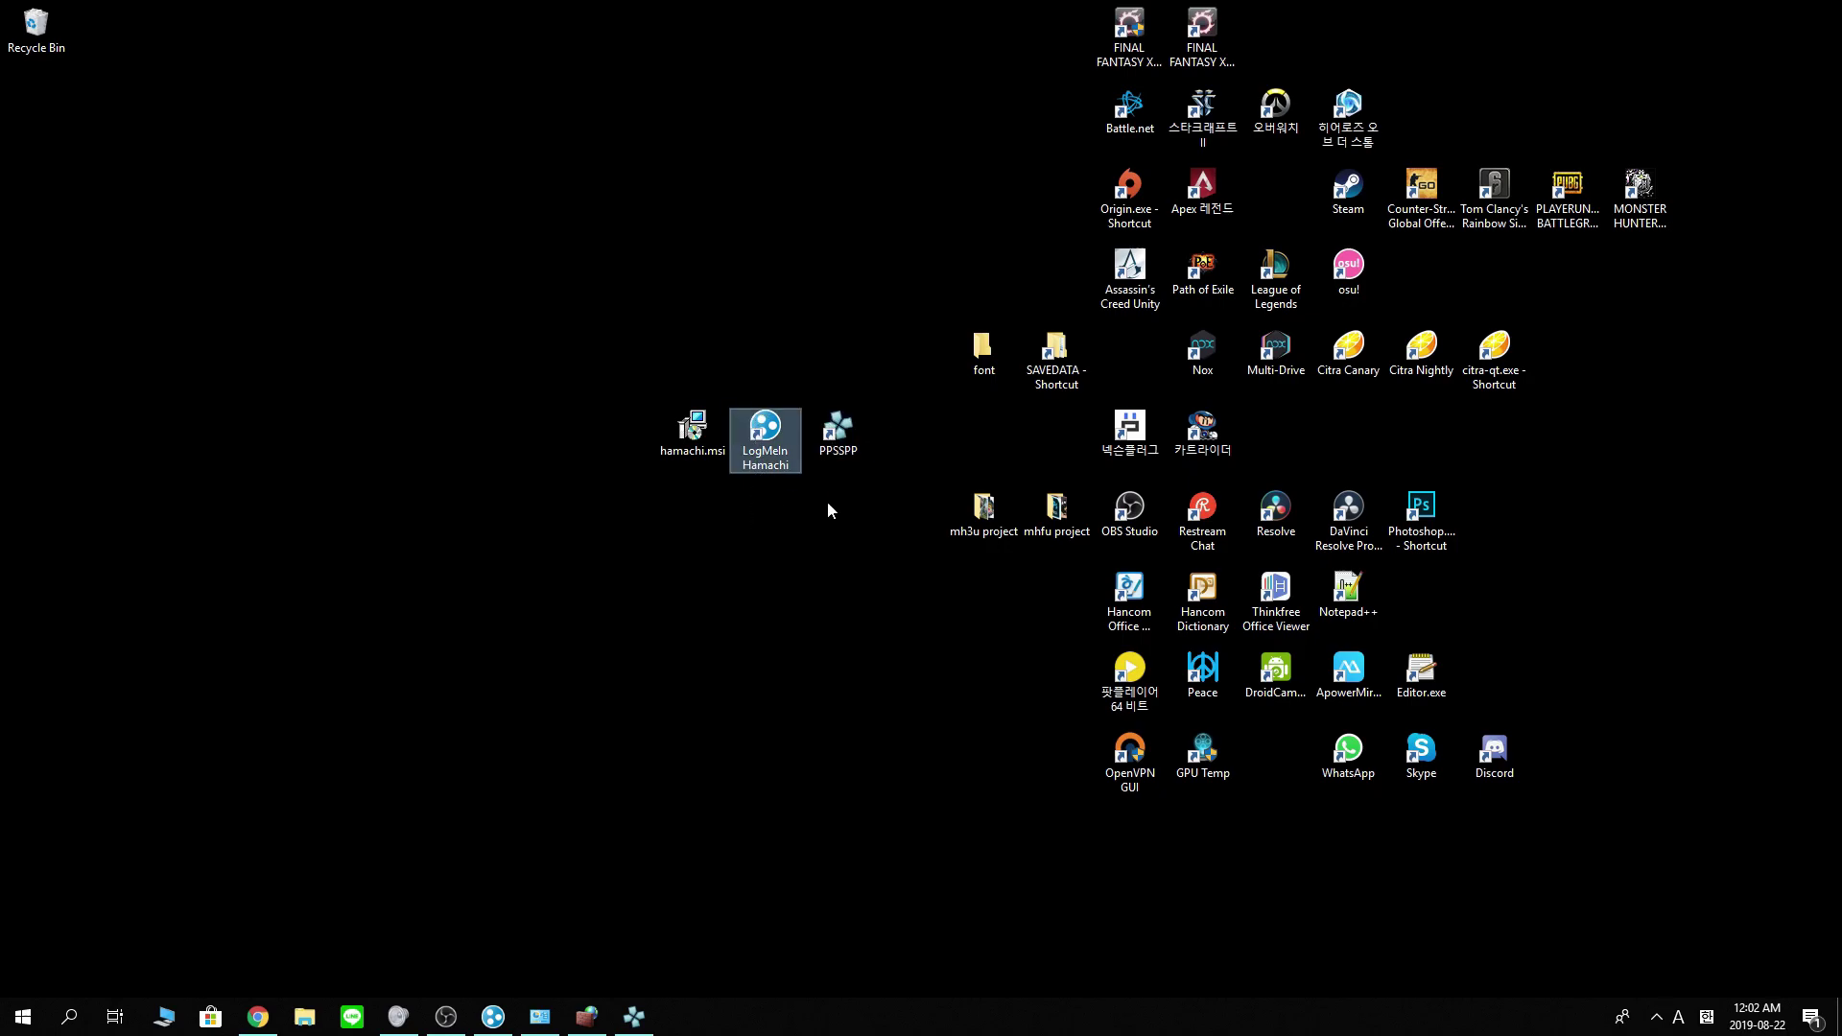
drag(833, 512, 914, 496)
mouse_move(846, 439)
mouse_down()
mouse_move(867, 461)
mouse_move(832, 407)
mouse_up()
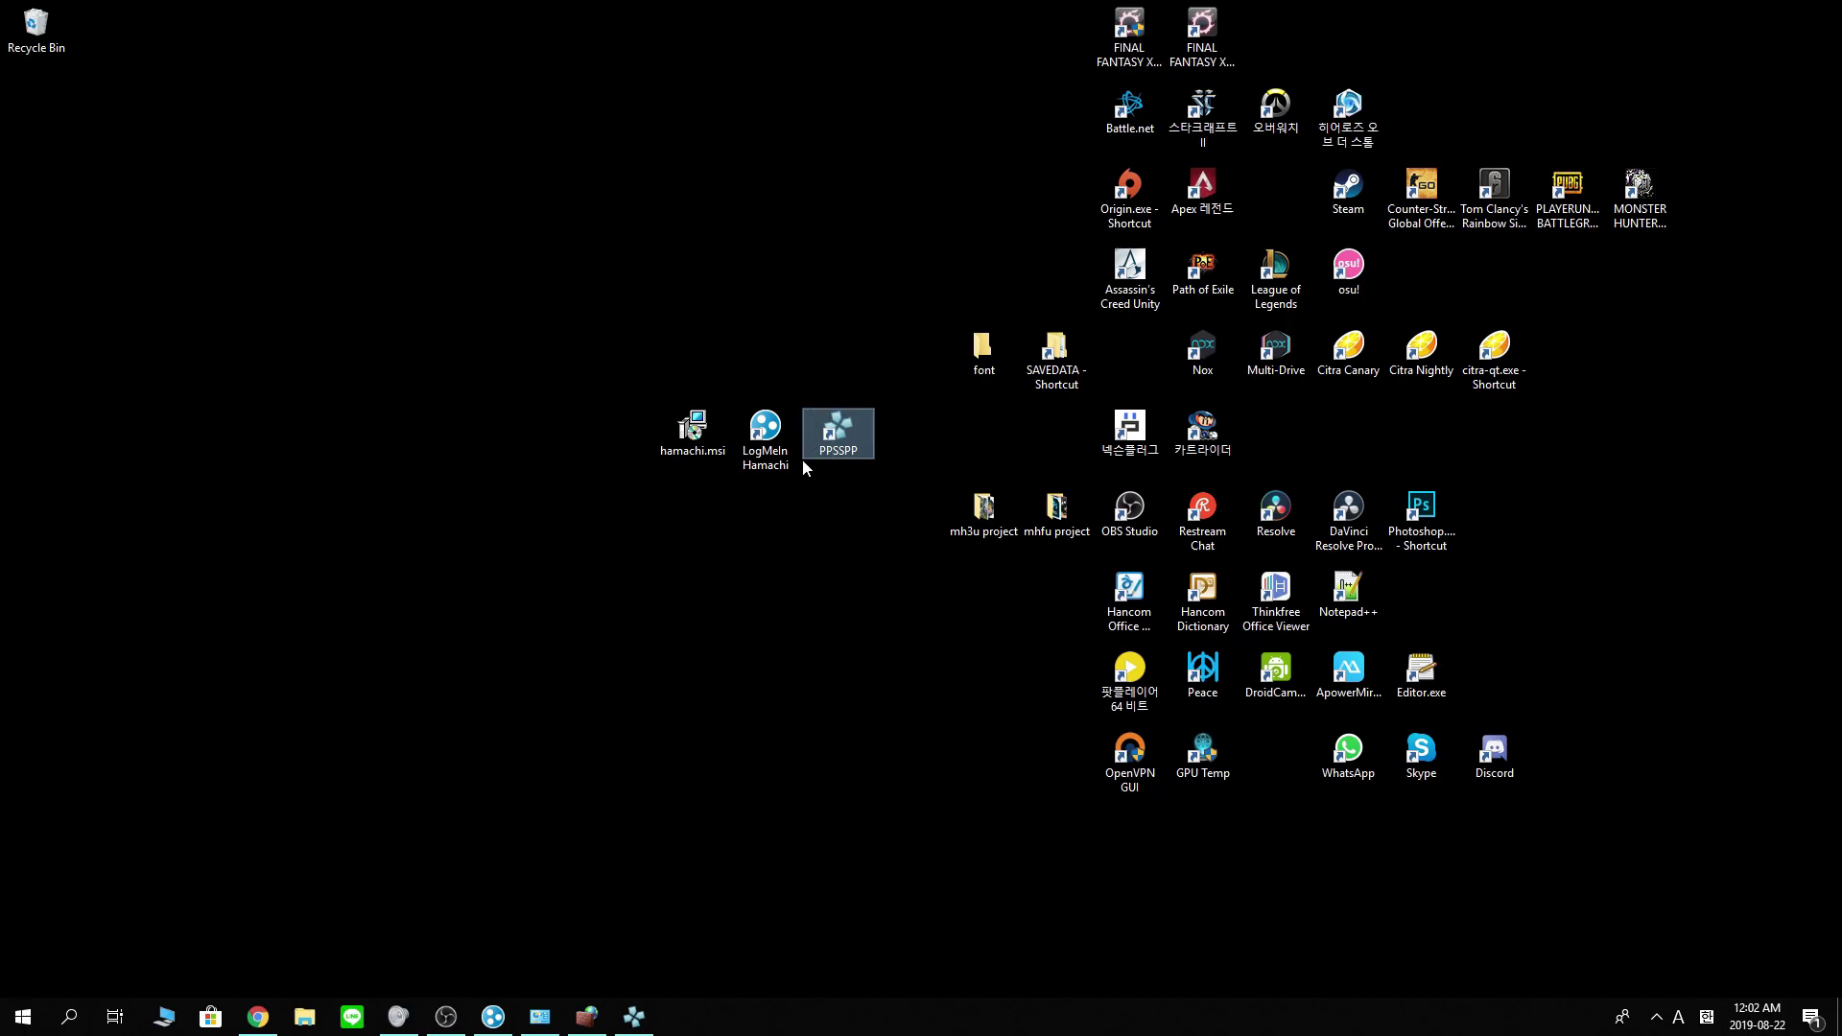
click(783, 539)
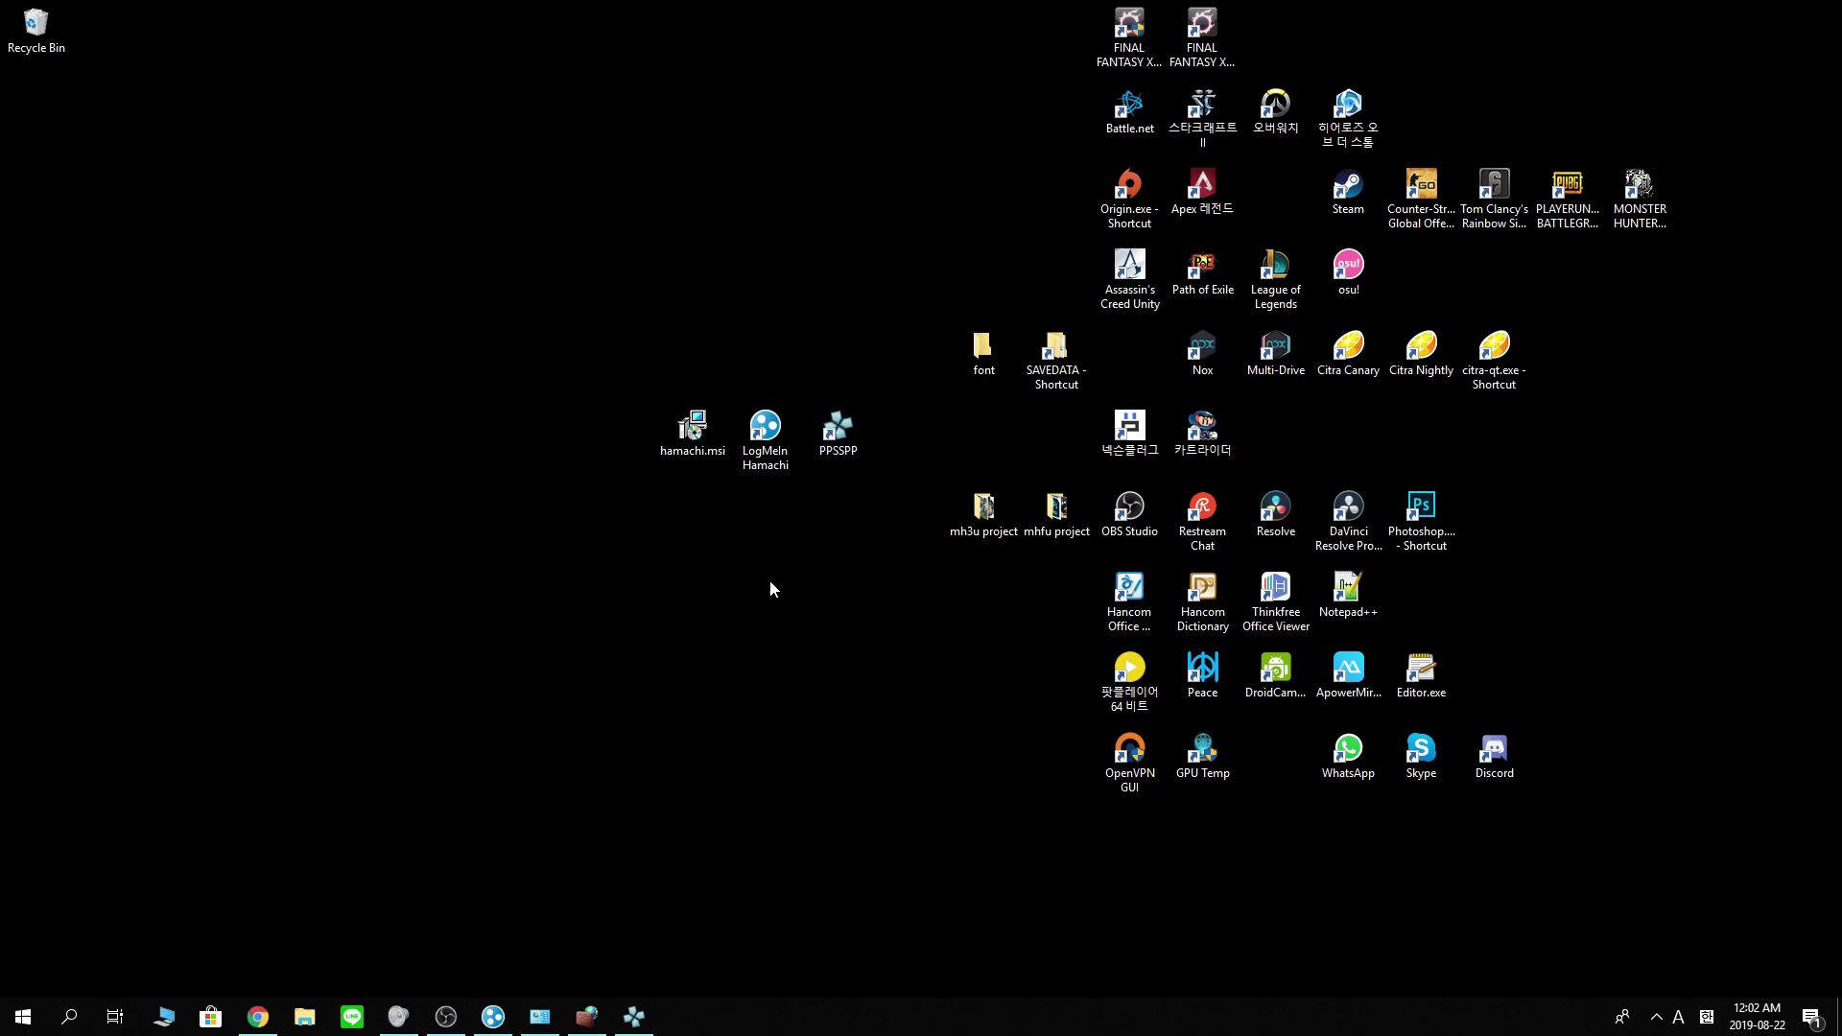
Confirm the PRO ad hoc server address myneighborsushicat.com in PPSSPP's Networking settings.
click(637, 1016)
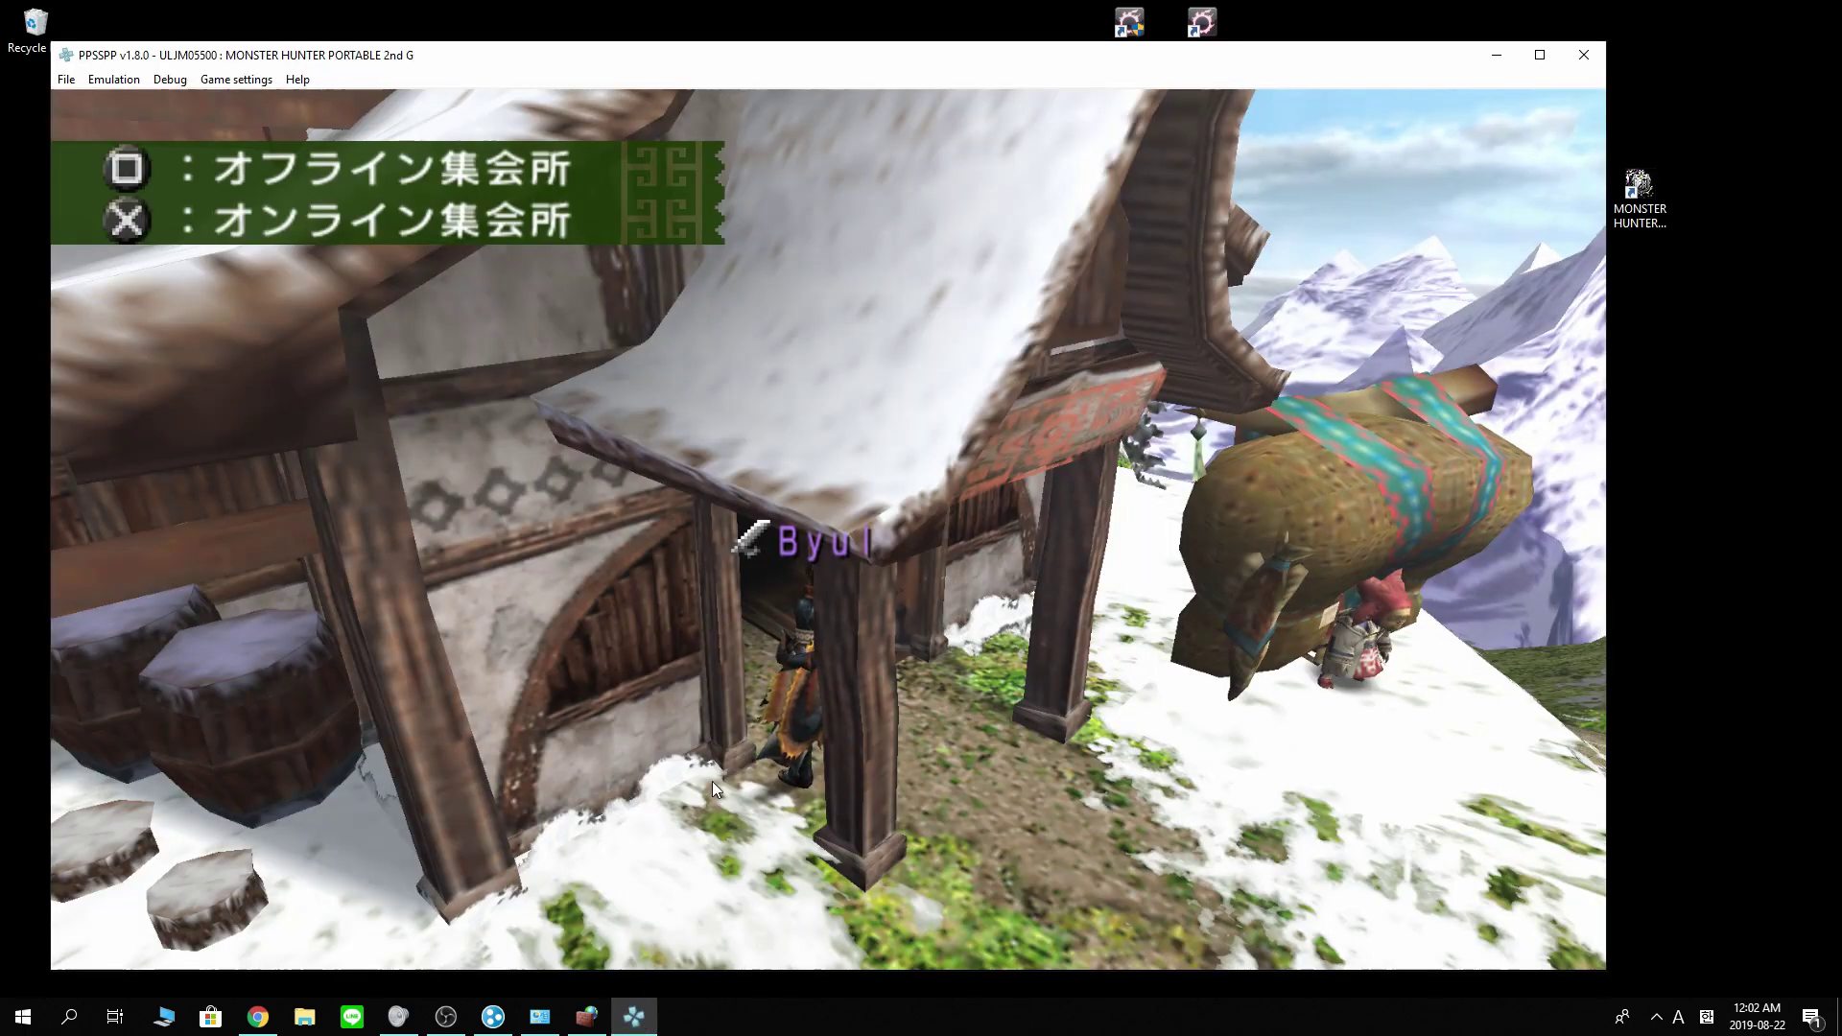
key(Escape)
click(1426, 192)
click(120, 317)
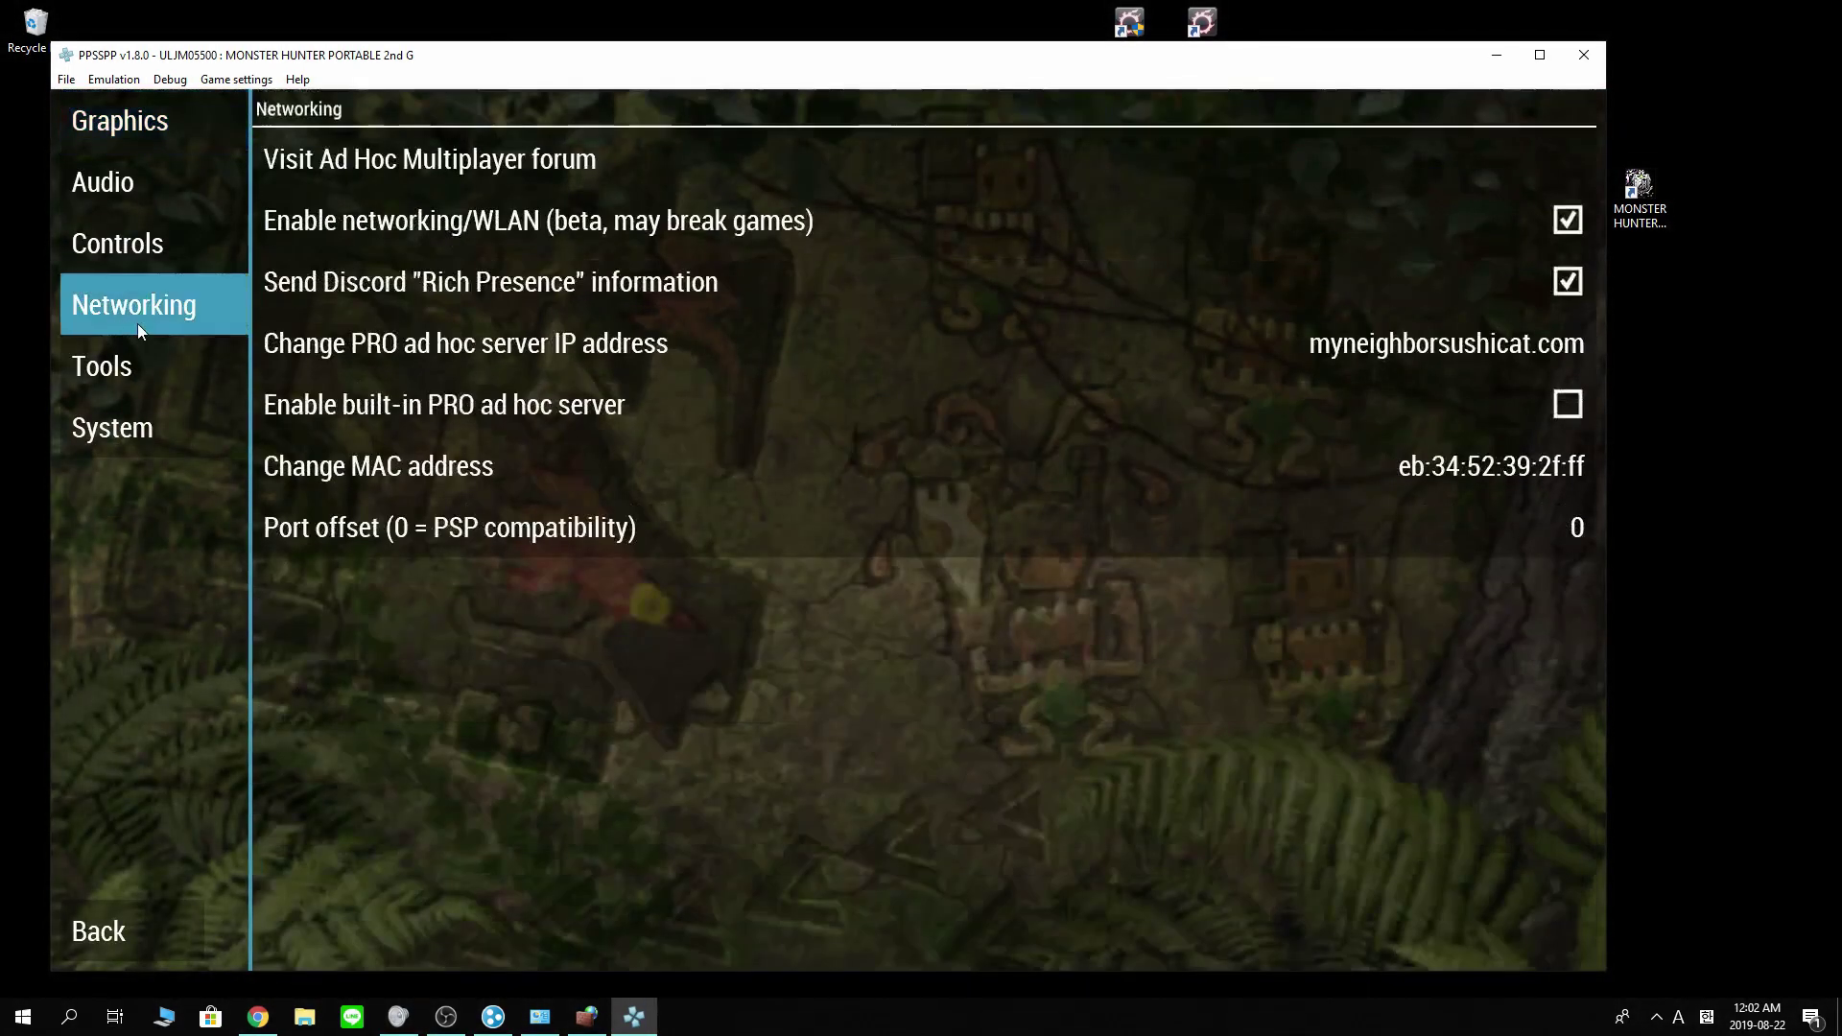
click(1310, 346)
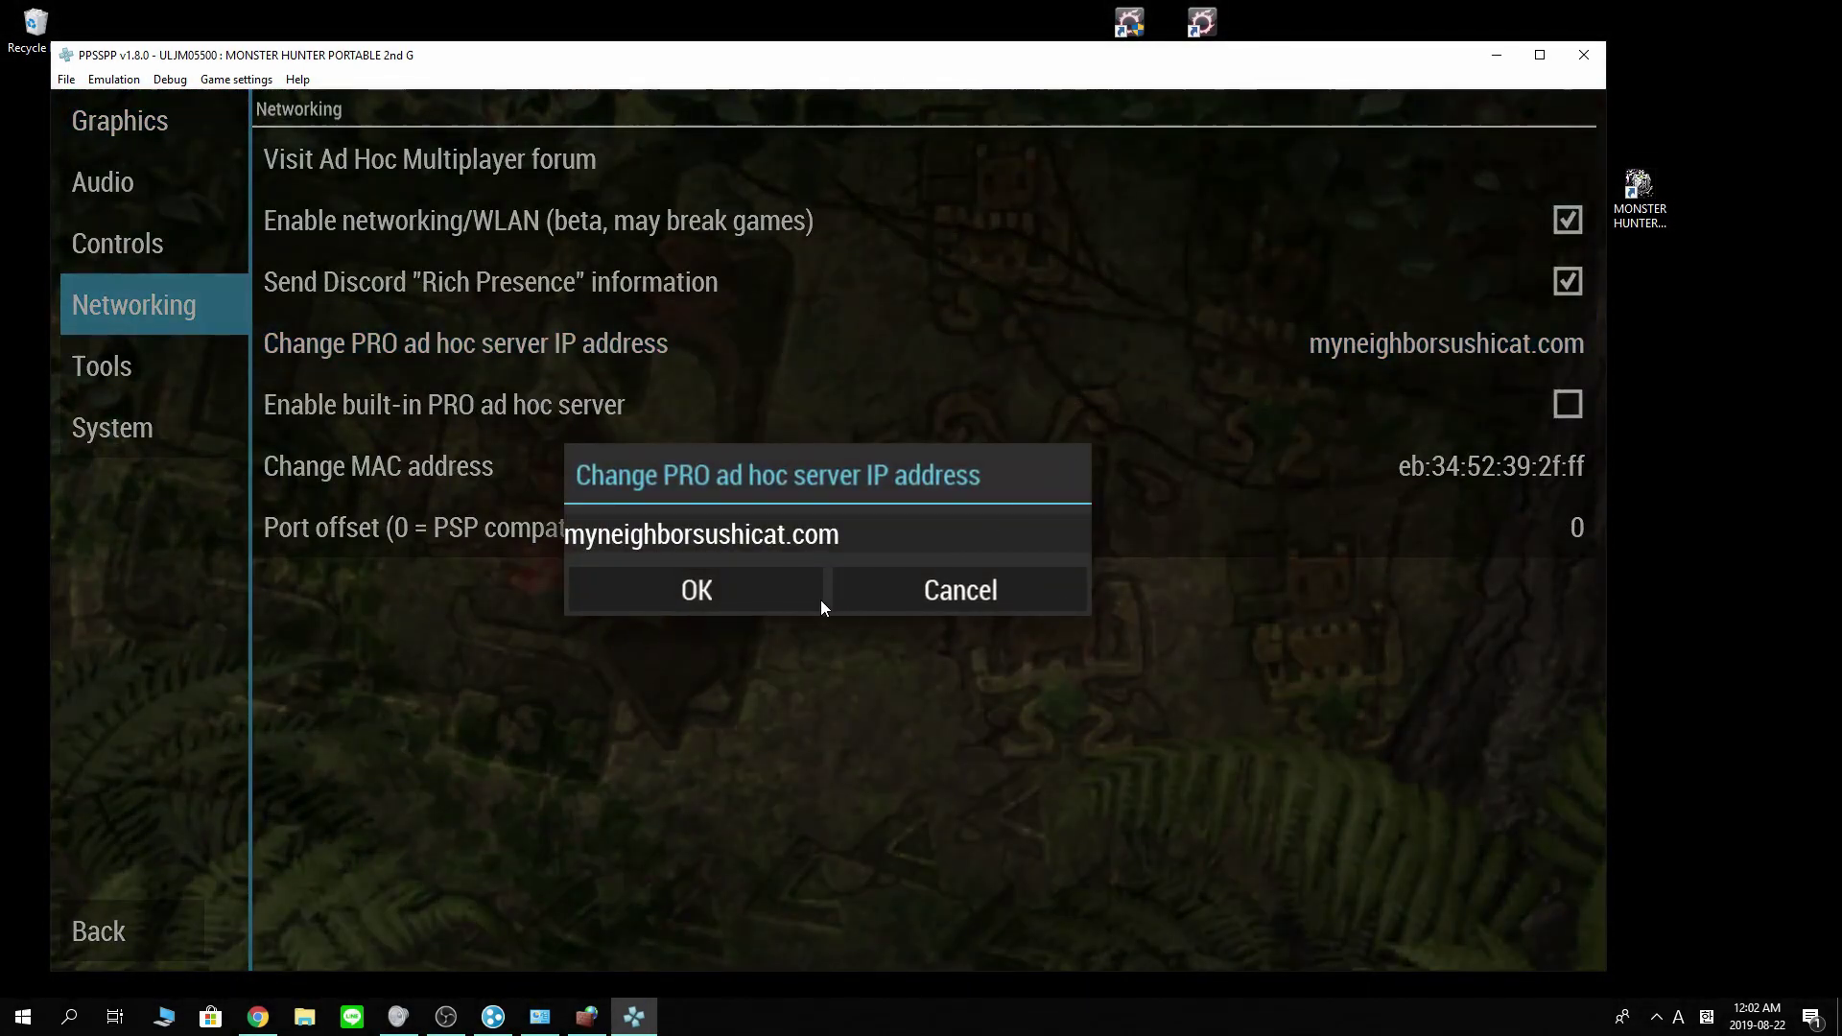
click(762, 601)
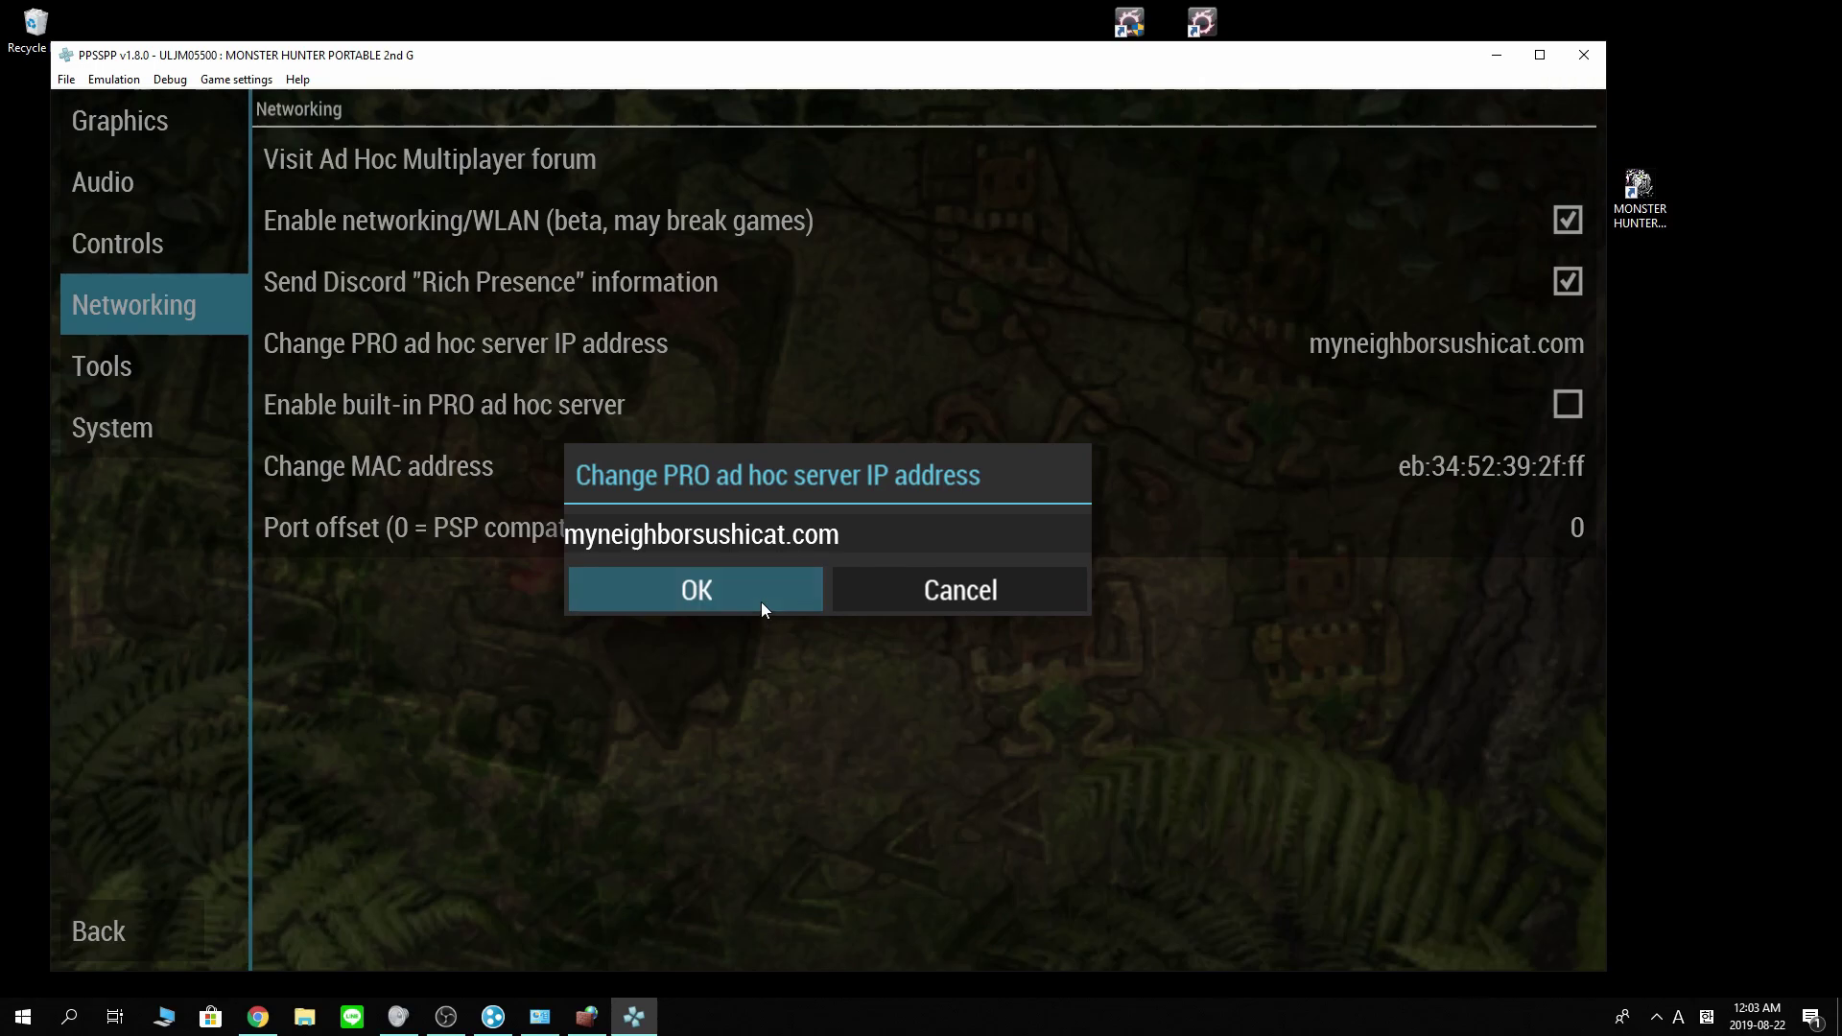
Resume the game and dismiss the socket error 10061 disconnect notice.
key(Escape)
click(1358, 137)
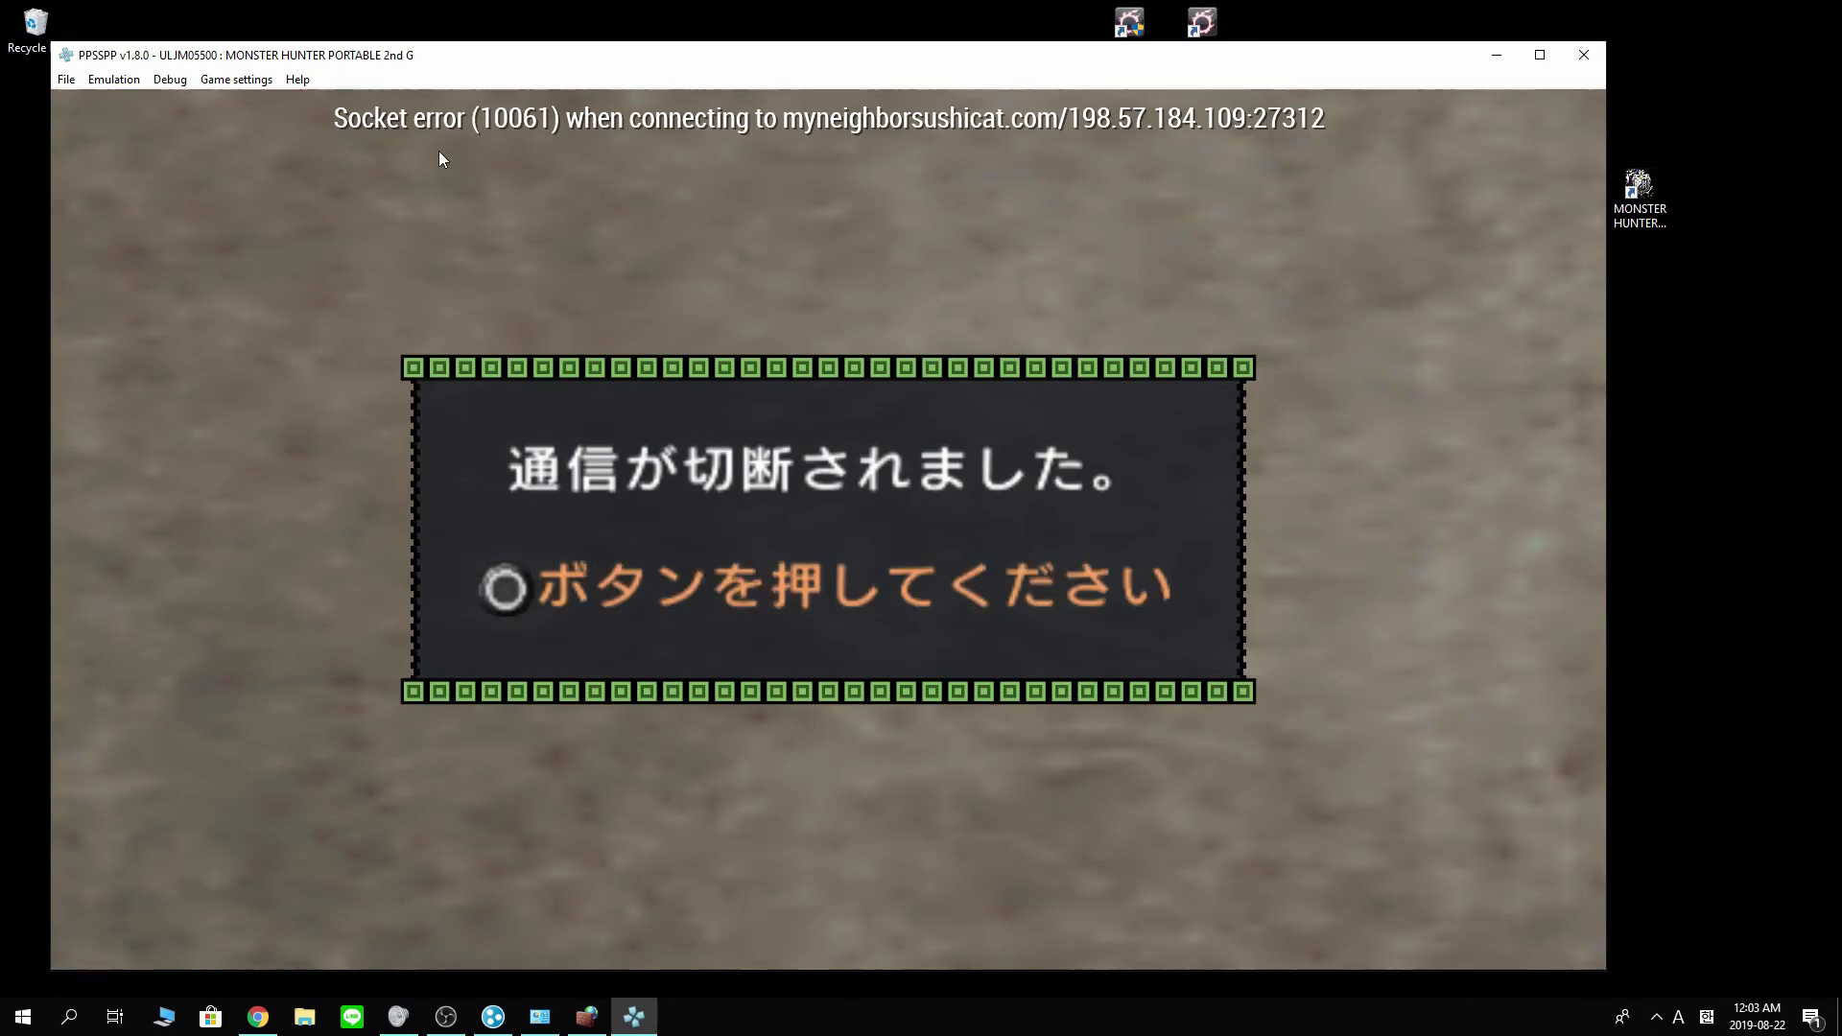
key(x)
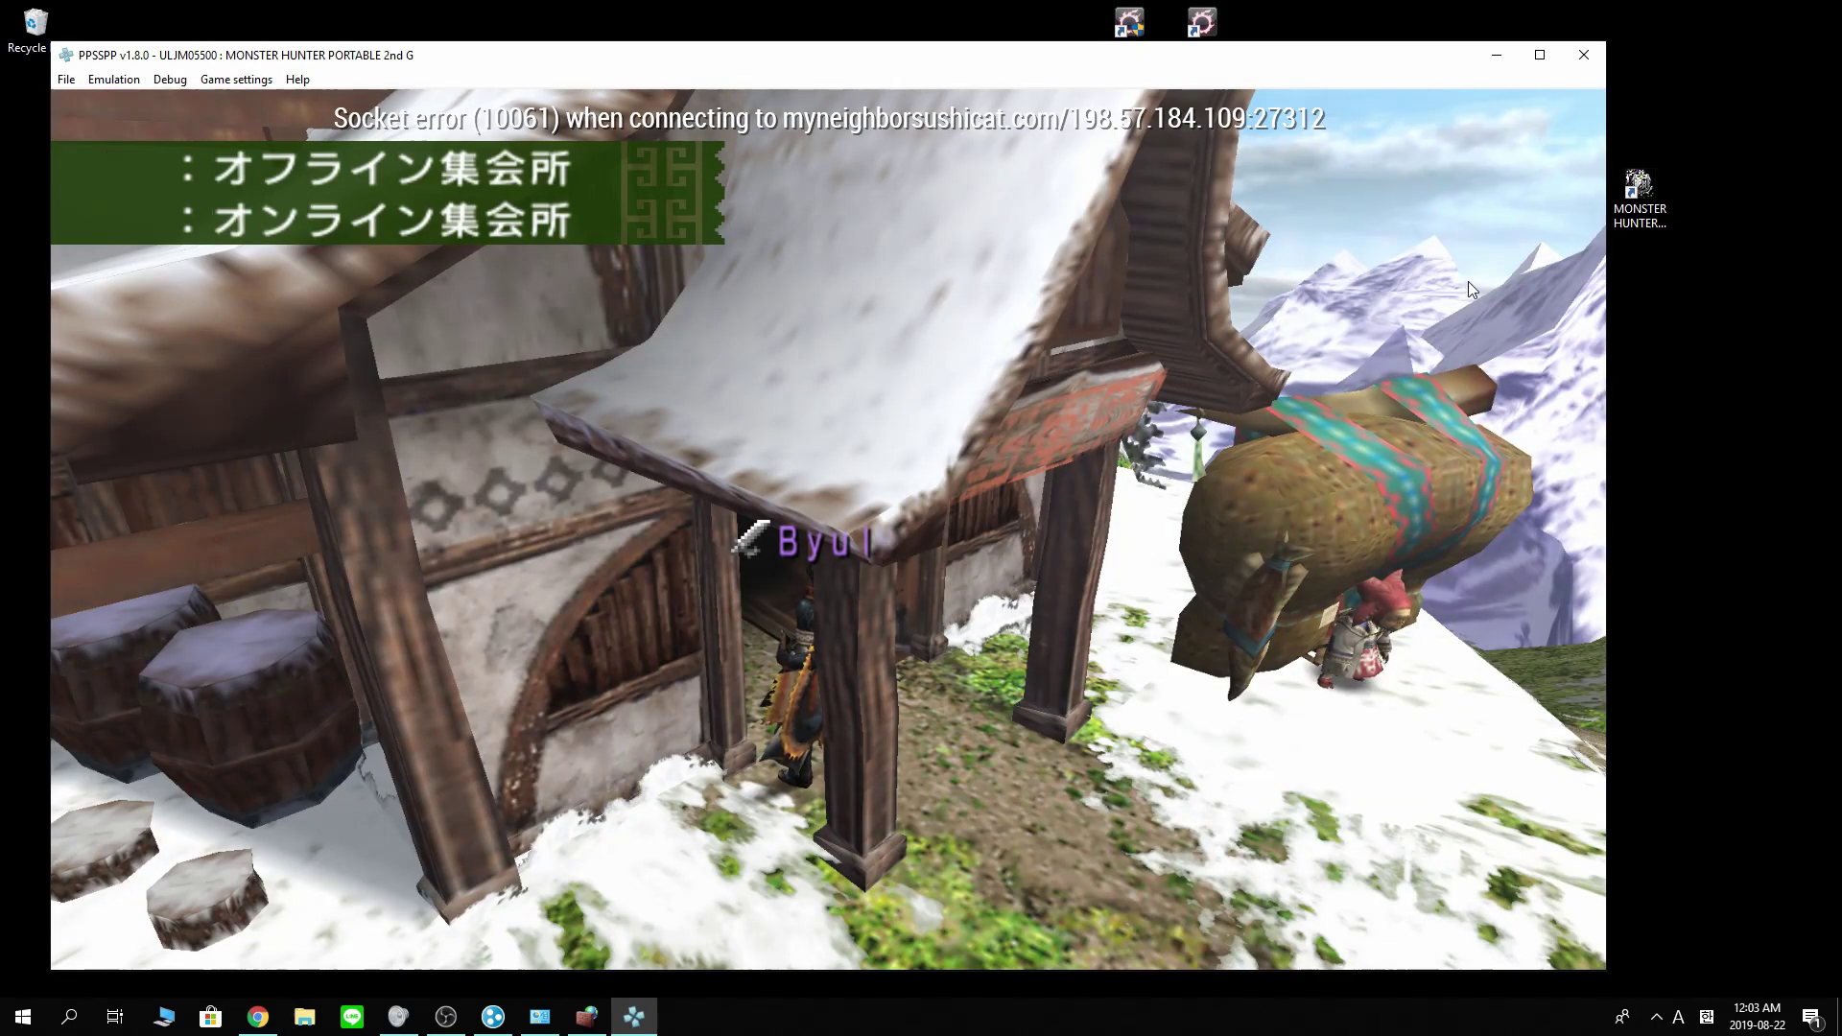
Minimize PPSSPP and select the LogMeIn Hamachi desktop shortcut.
click(1498, 55)
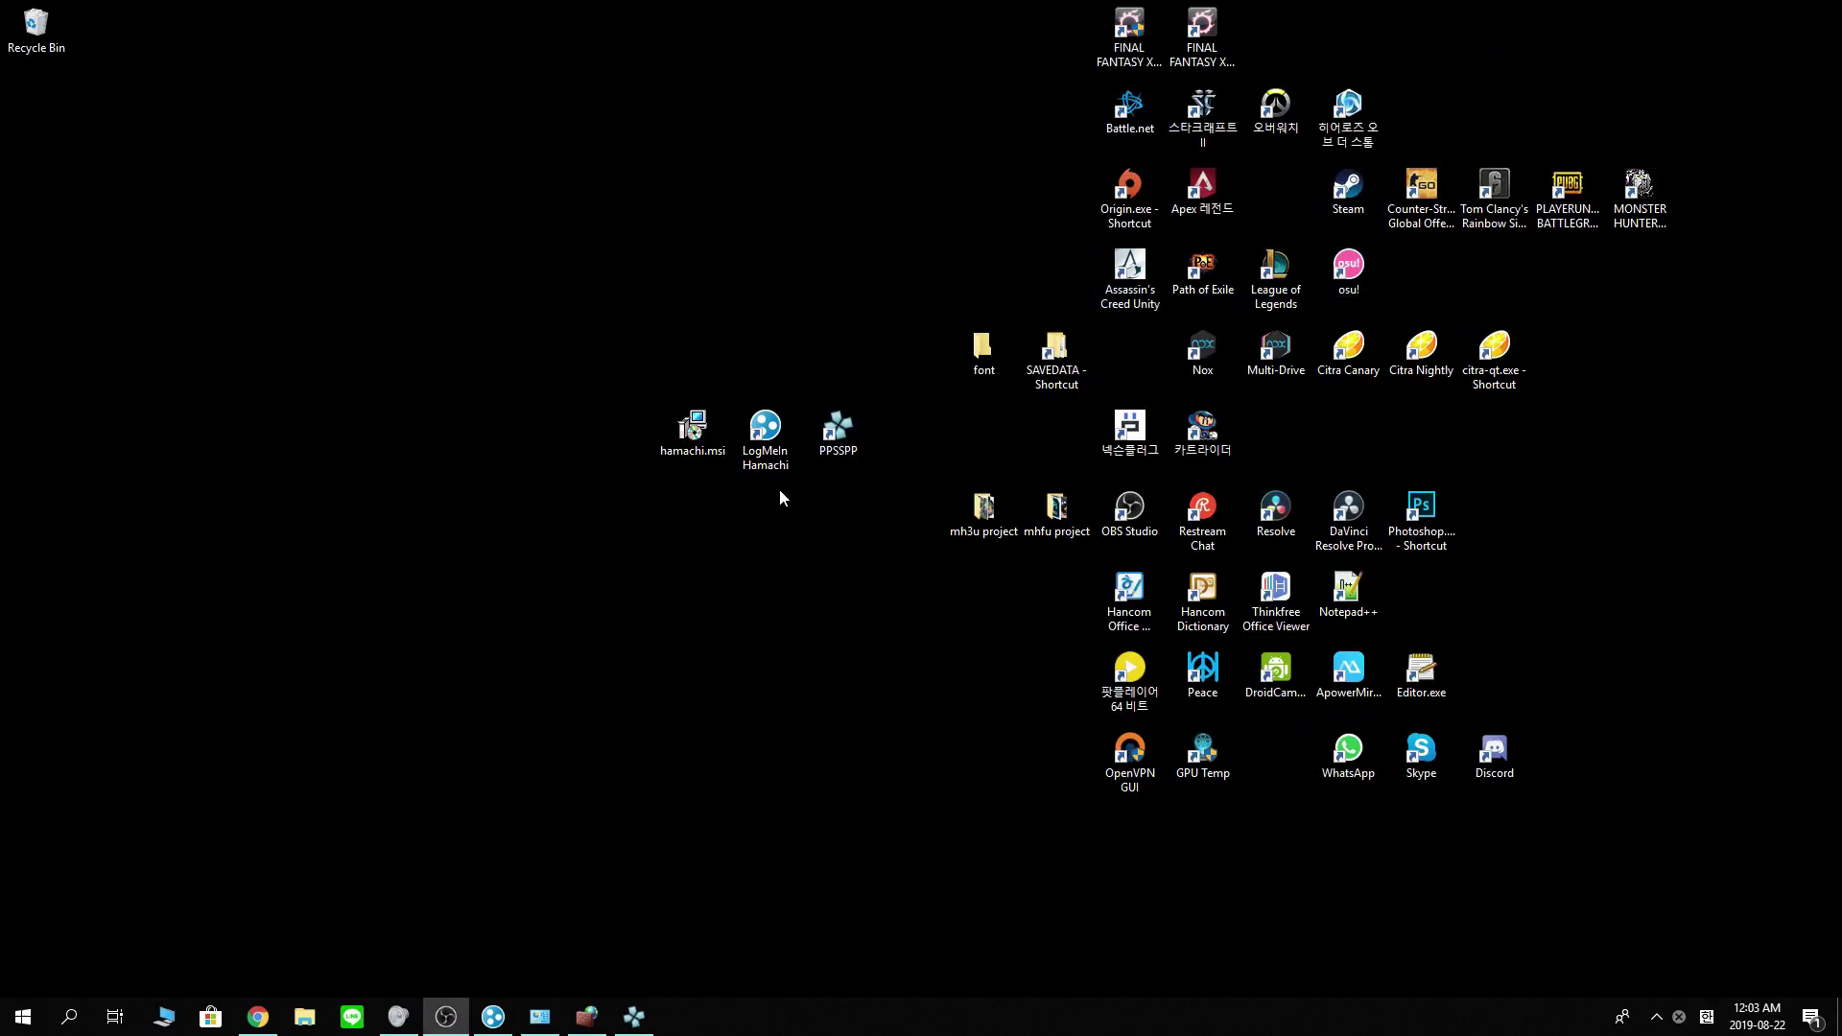
mouse_move(764, 432)
mouse_down()
mouse_move(781, 400)
mouse_move(760, 433)
mouse_move(782, 444)
mouse_move(777, 426)
mouse_up()
click(760, 433)
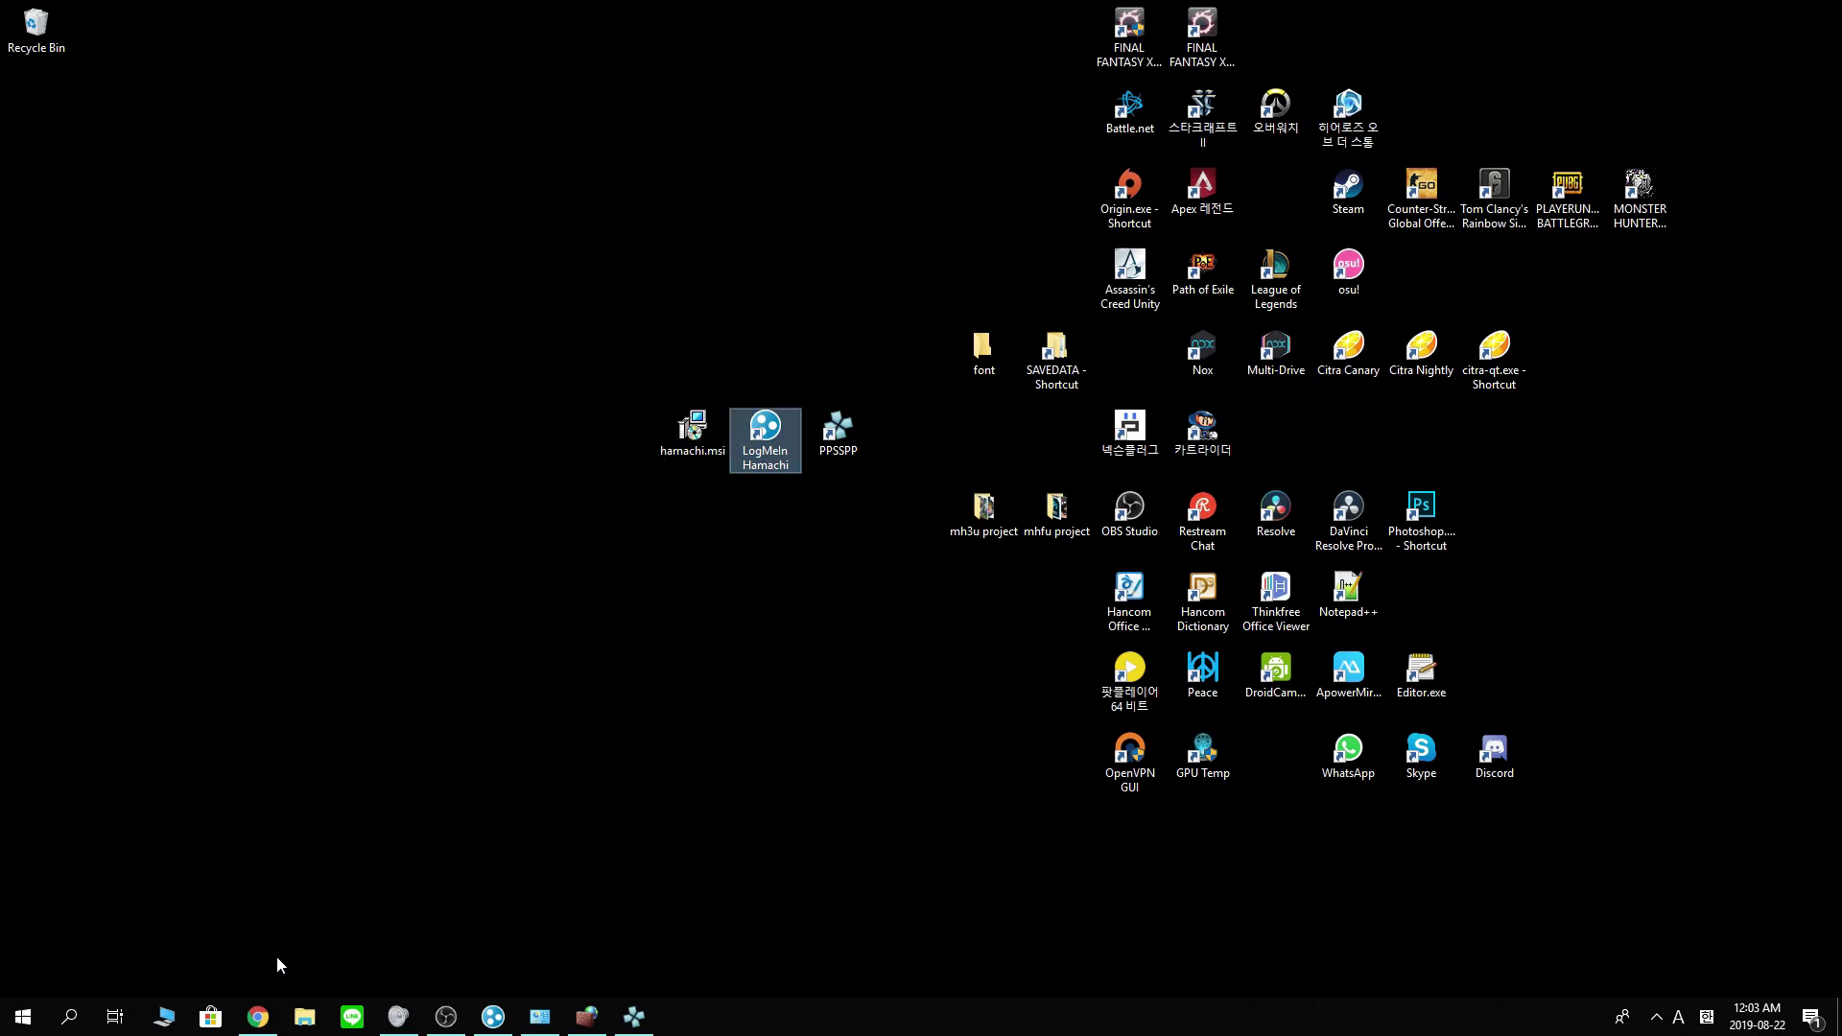
Bring up Chrome's vpn.net Hamachi page and view options for the downloaded hamachi.msi.
click(257, 1016)
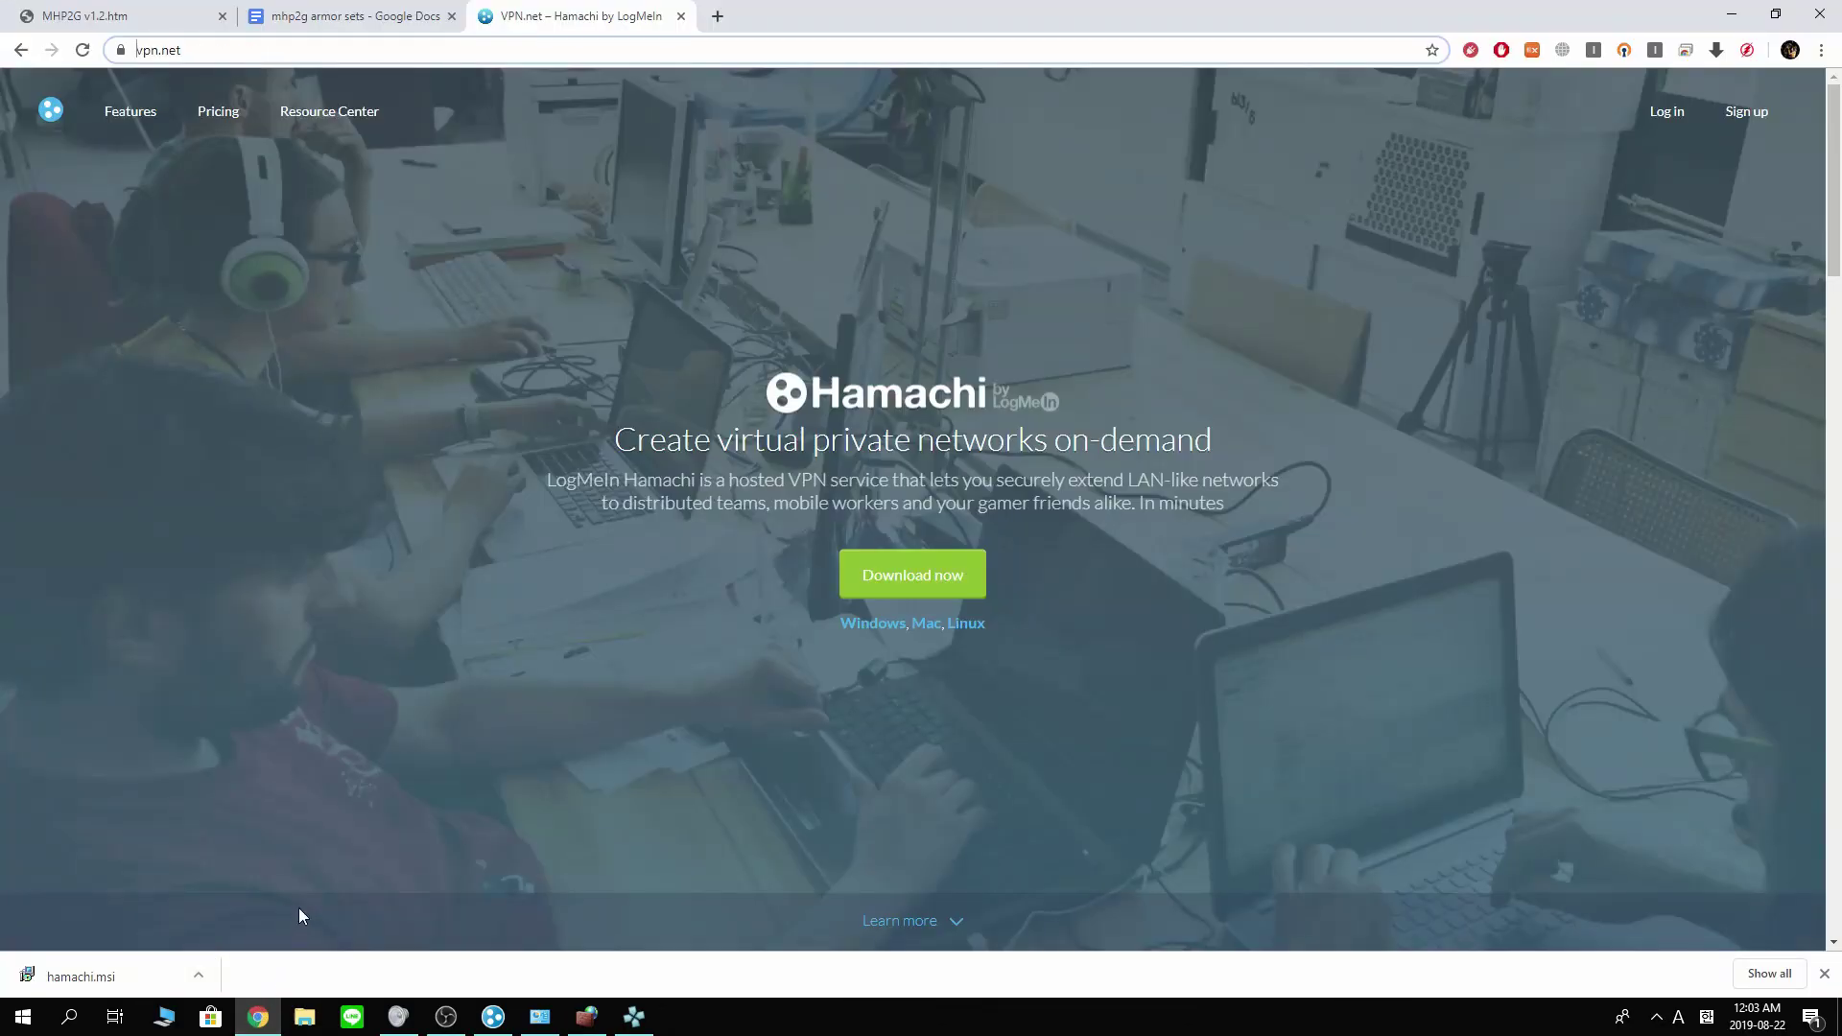
click(196, 51)
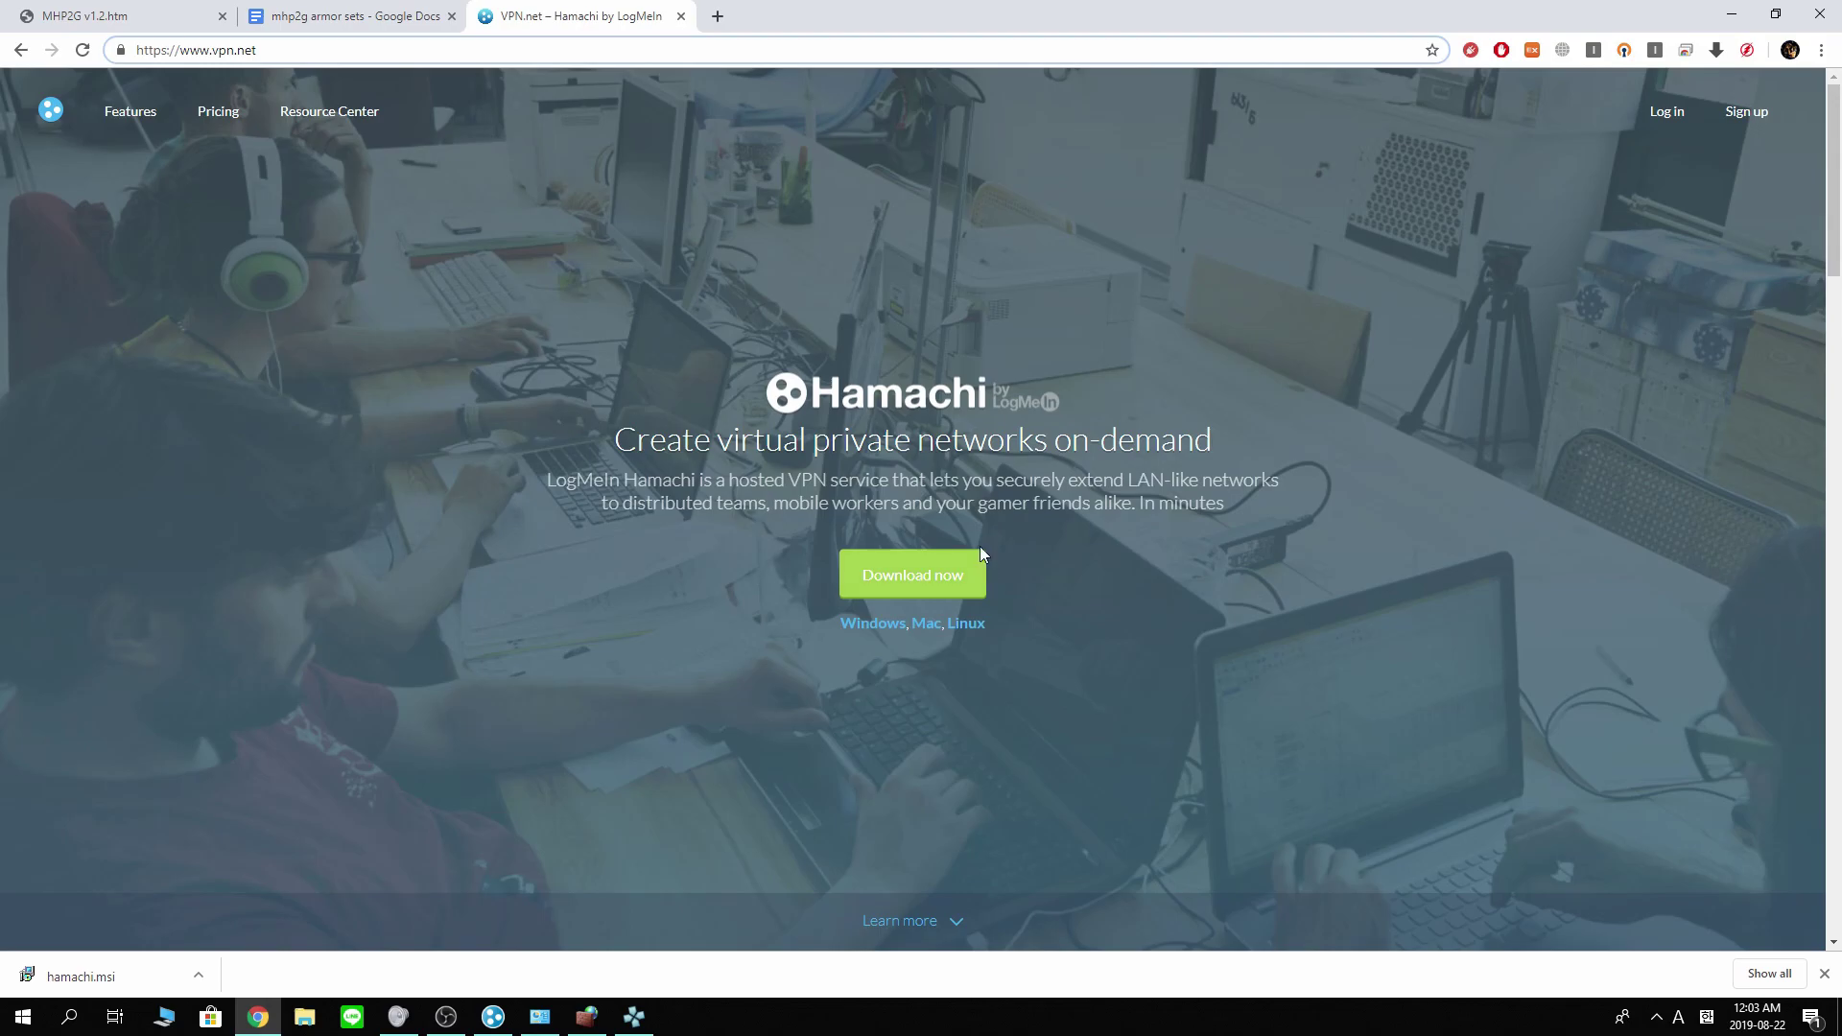
click(802, 385)
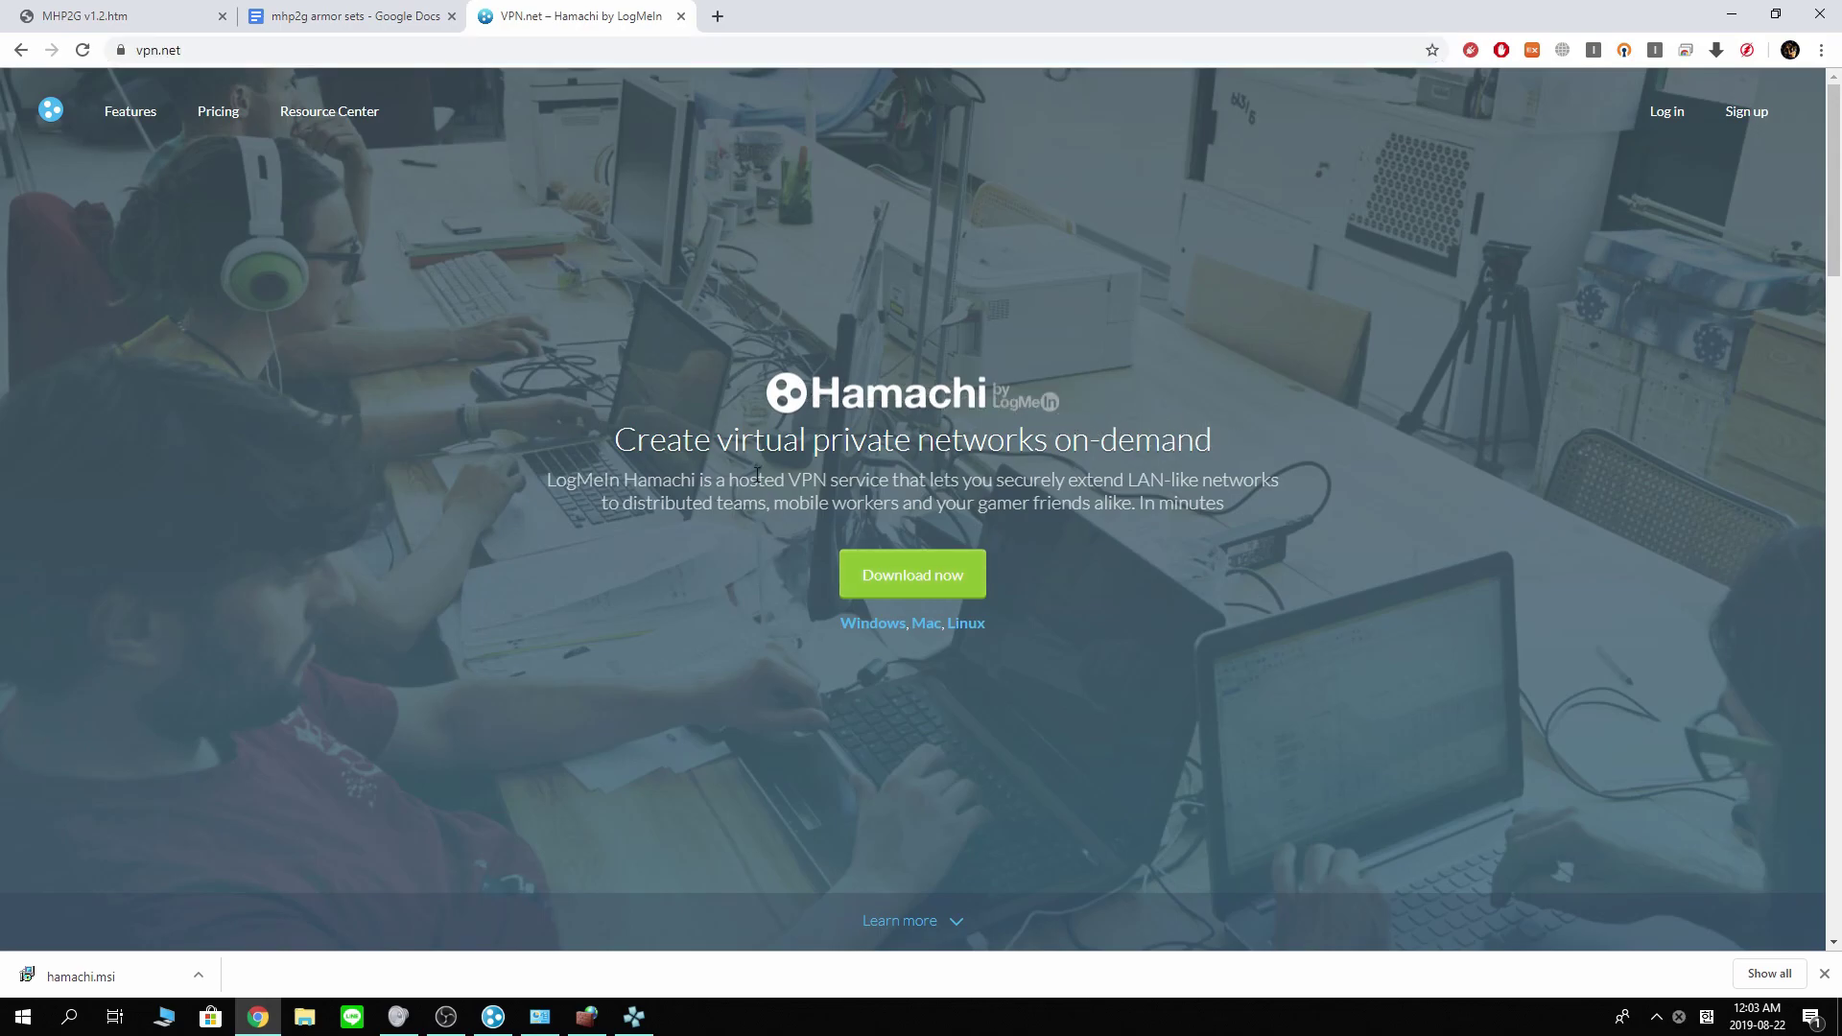
click(201, 976)
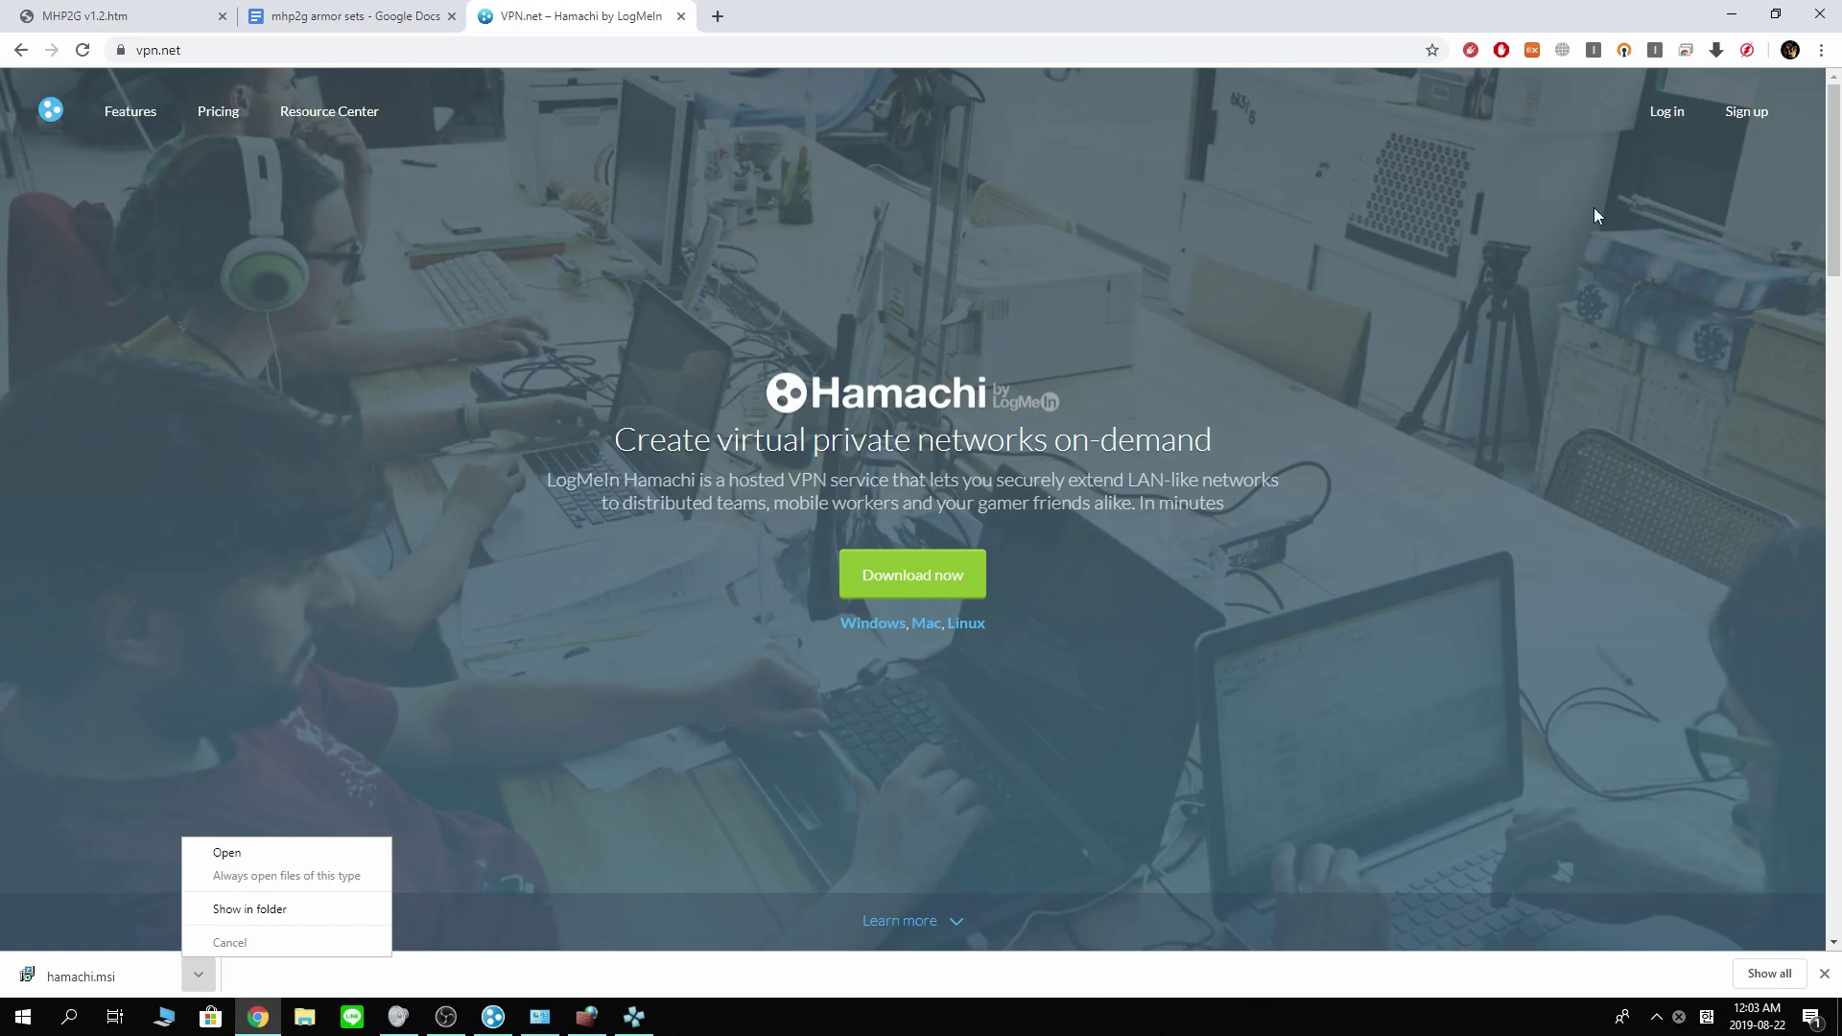
Minimize Chrome, launch LogMeIn Hamachi and restart its network connection.
click(1731, 13)
click(1731, 14)
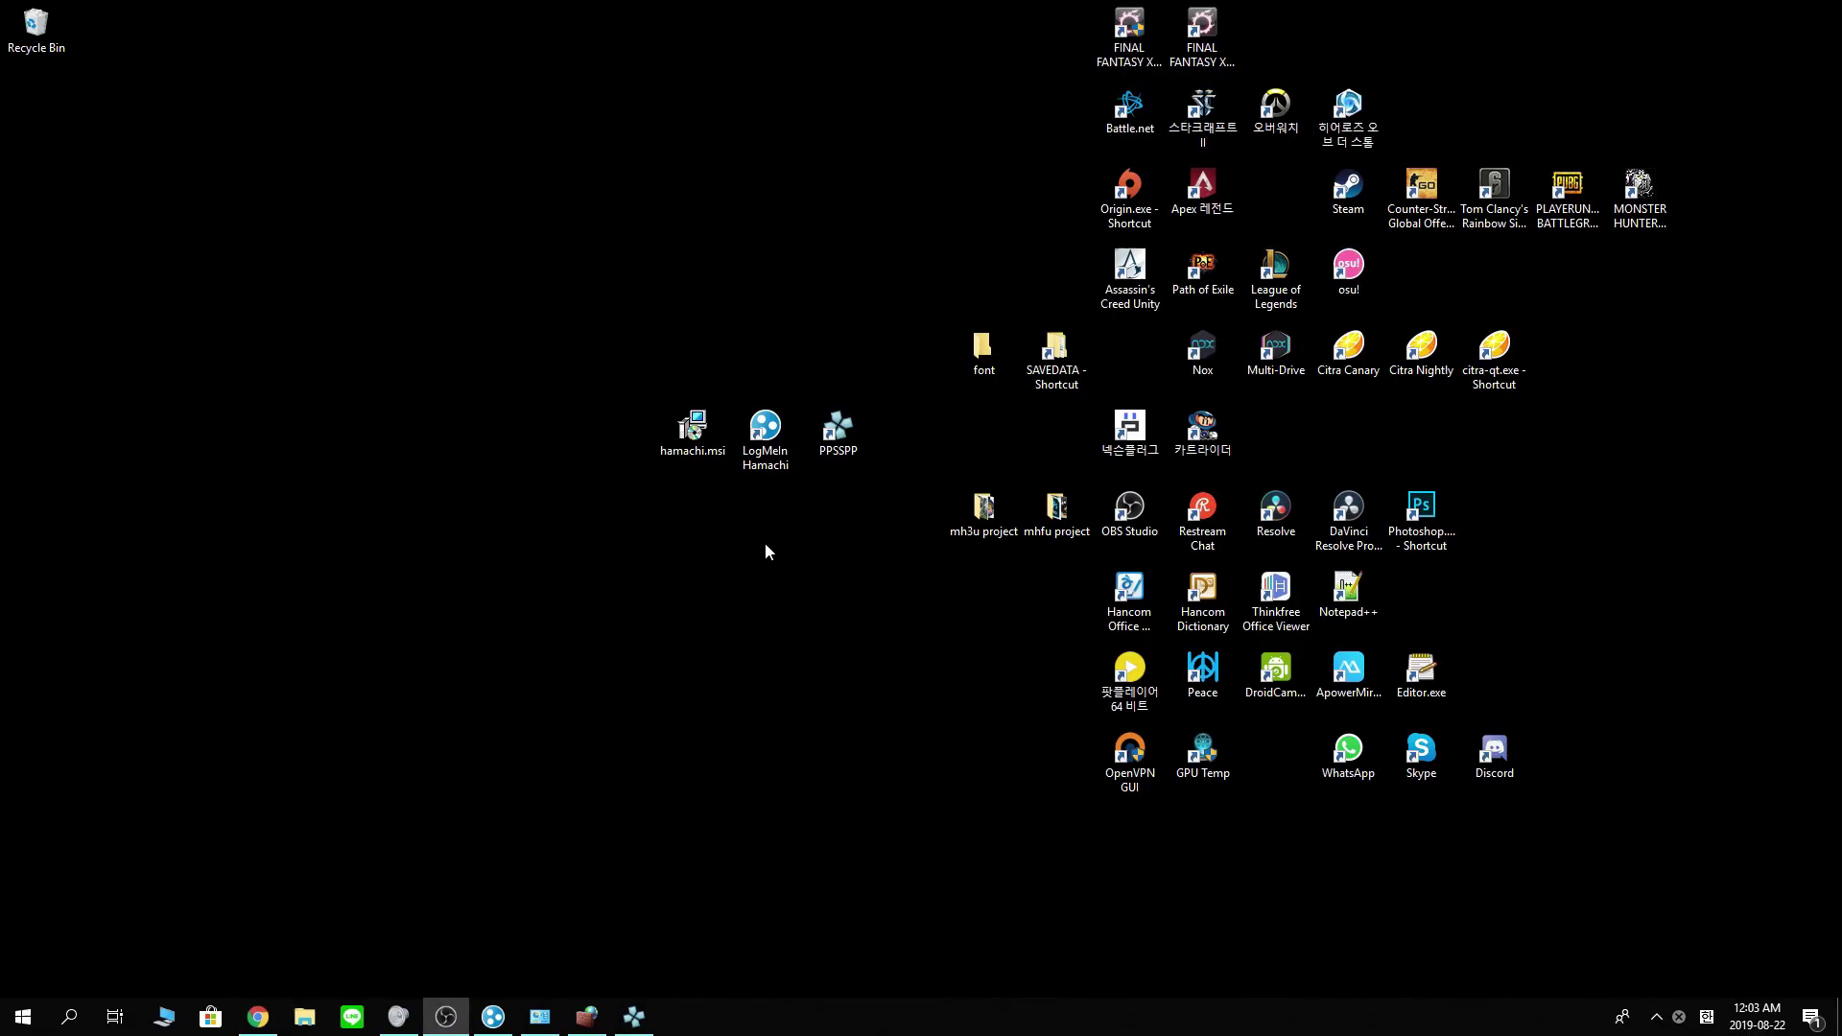
drag(766, 550, 770, 457)
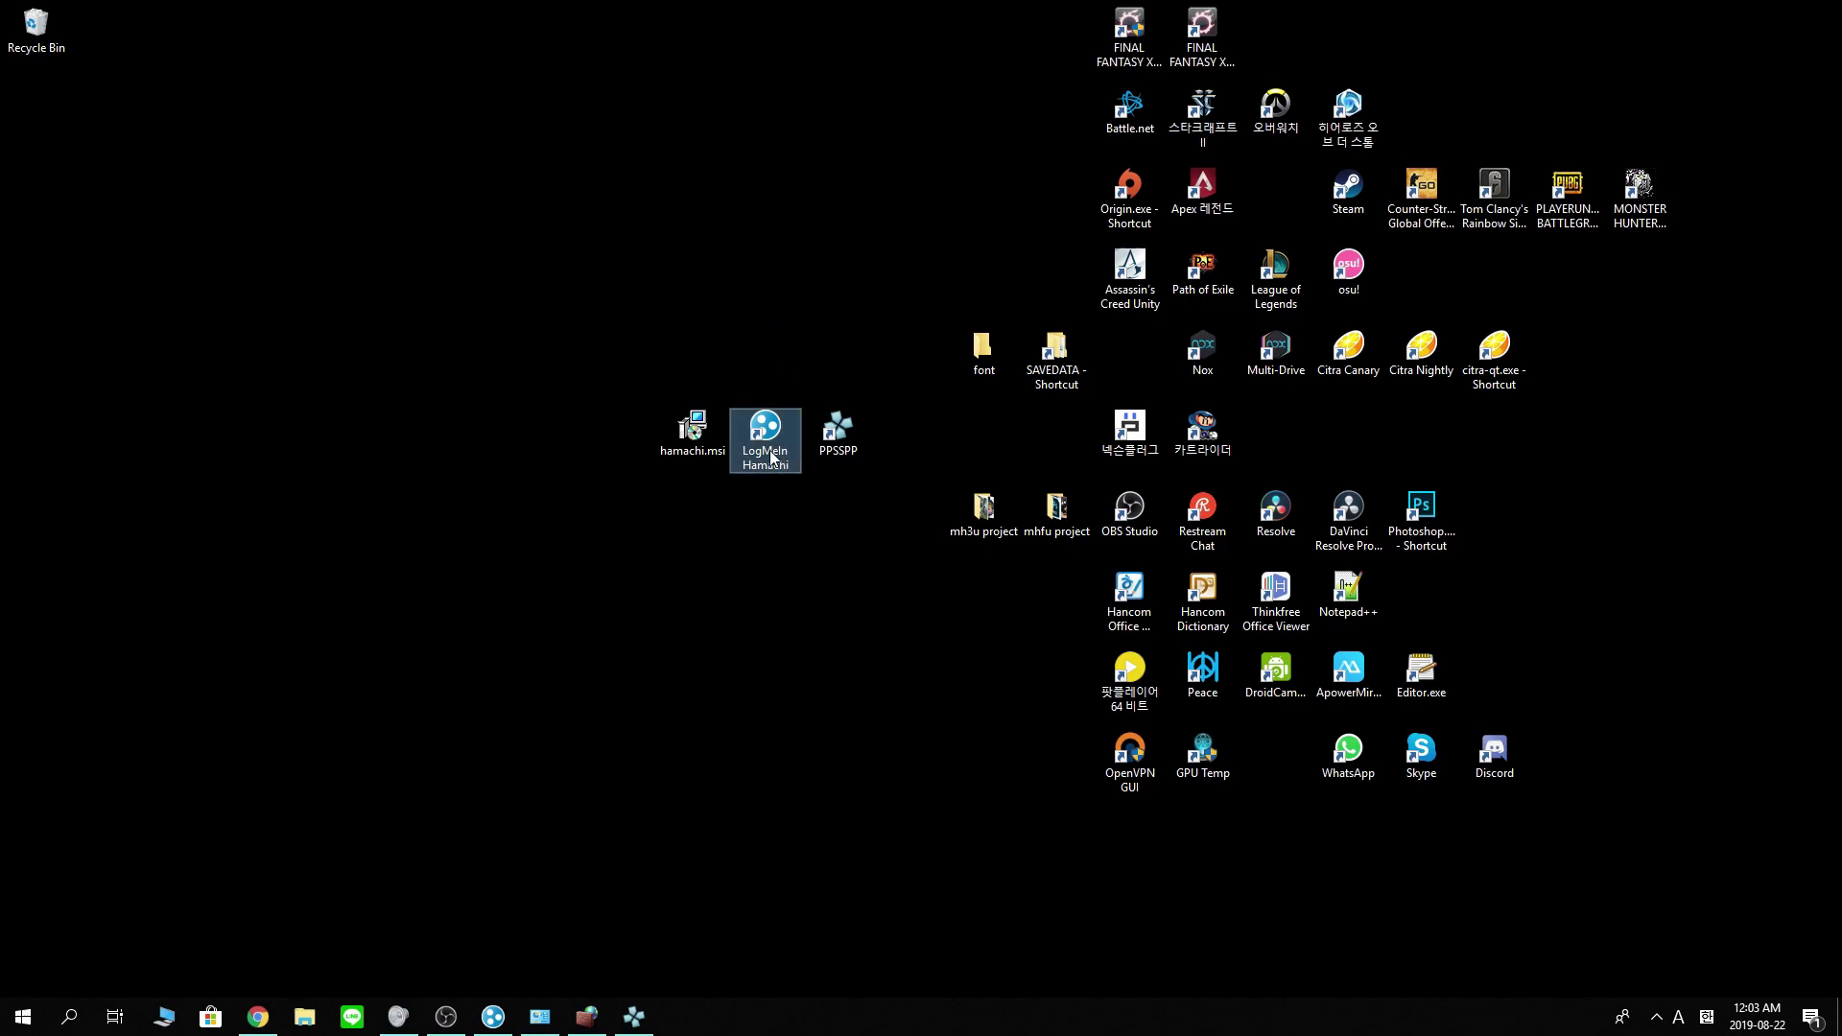
double_click(770, 458)
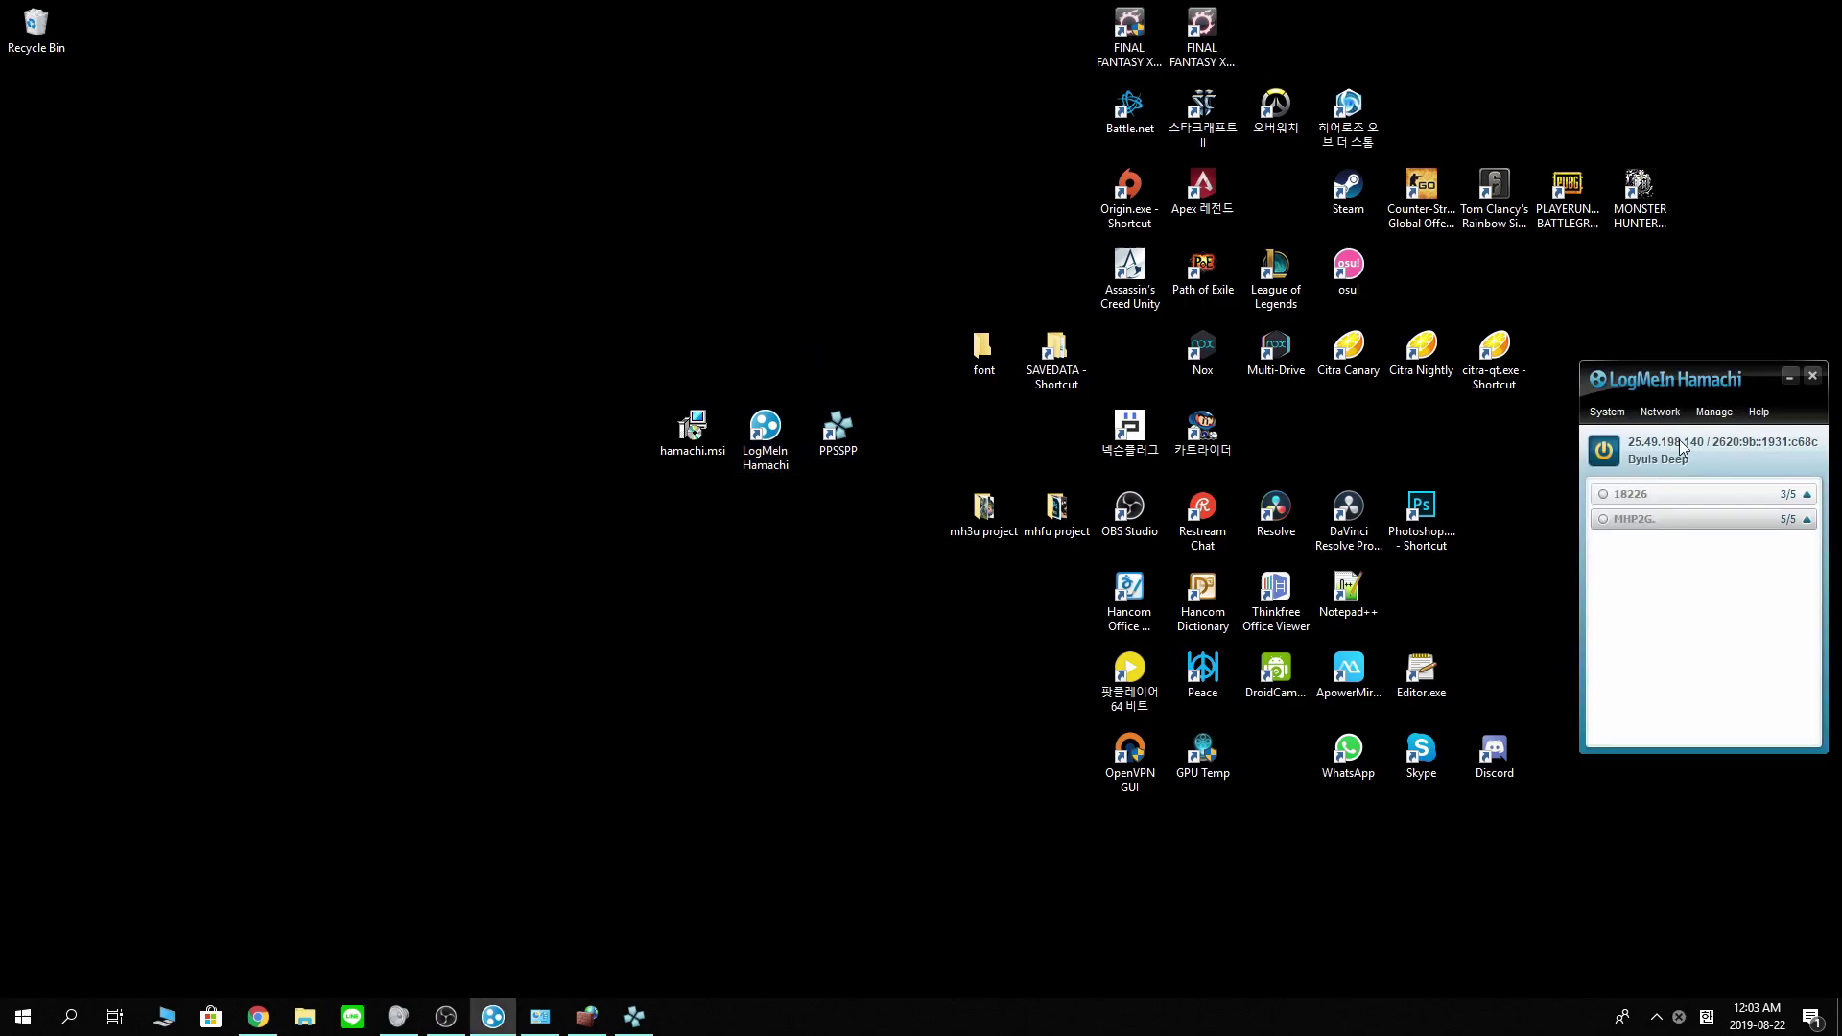
click(1612, 459)
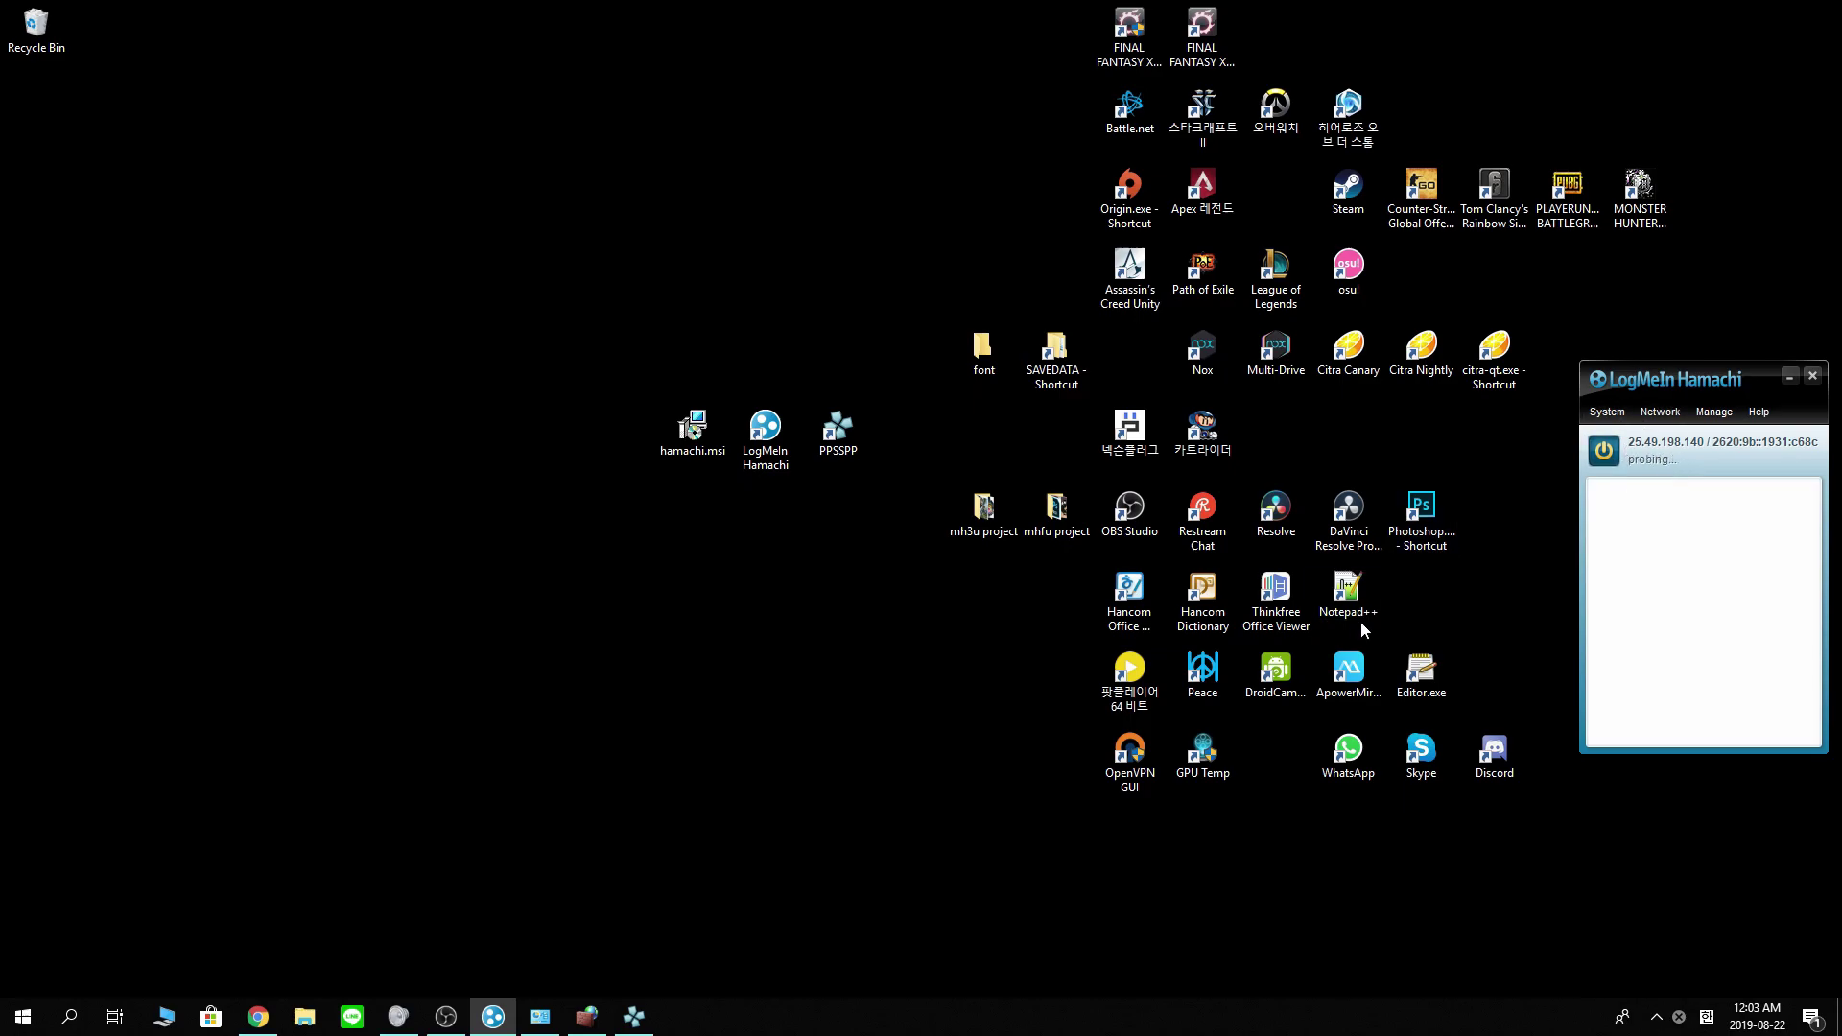
click(24, 1019)
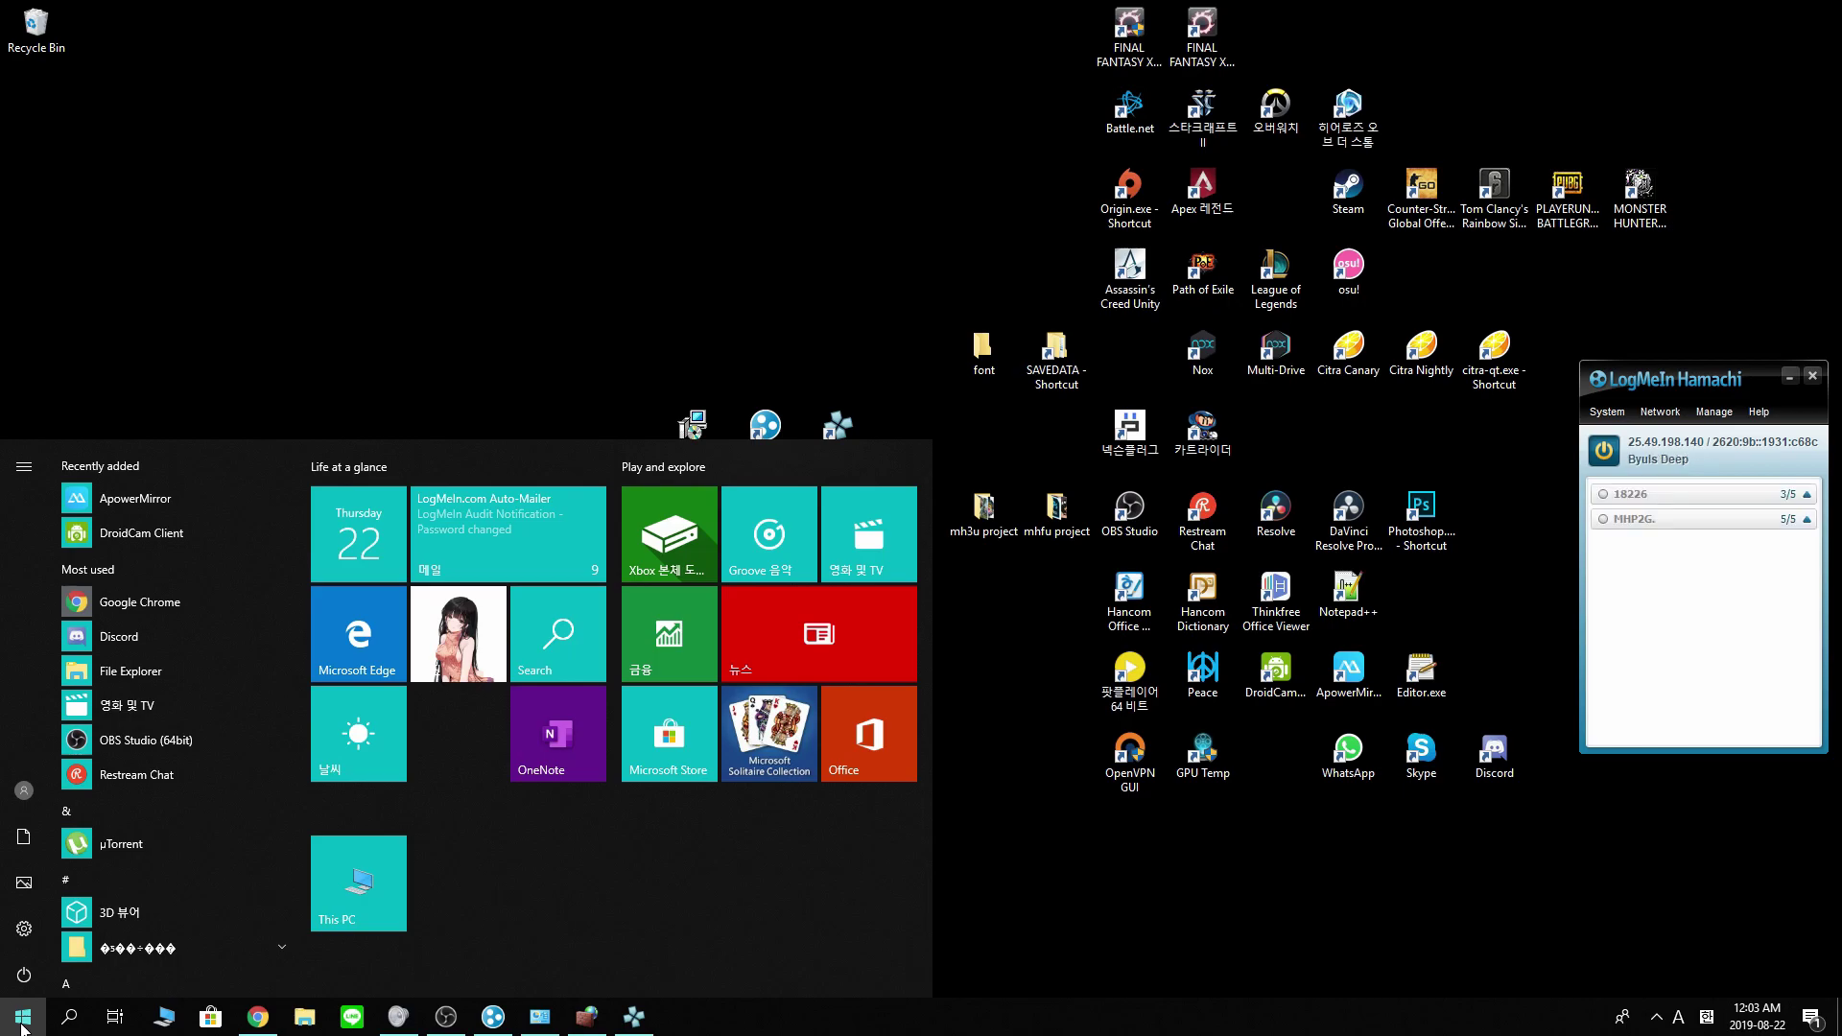
Search 'firewall' and open Windows Defender Firewall's advanced settings console.
text(firewall)
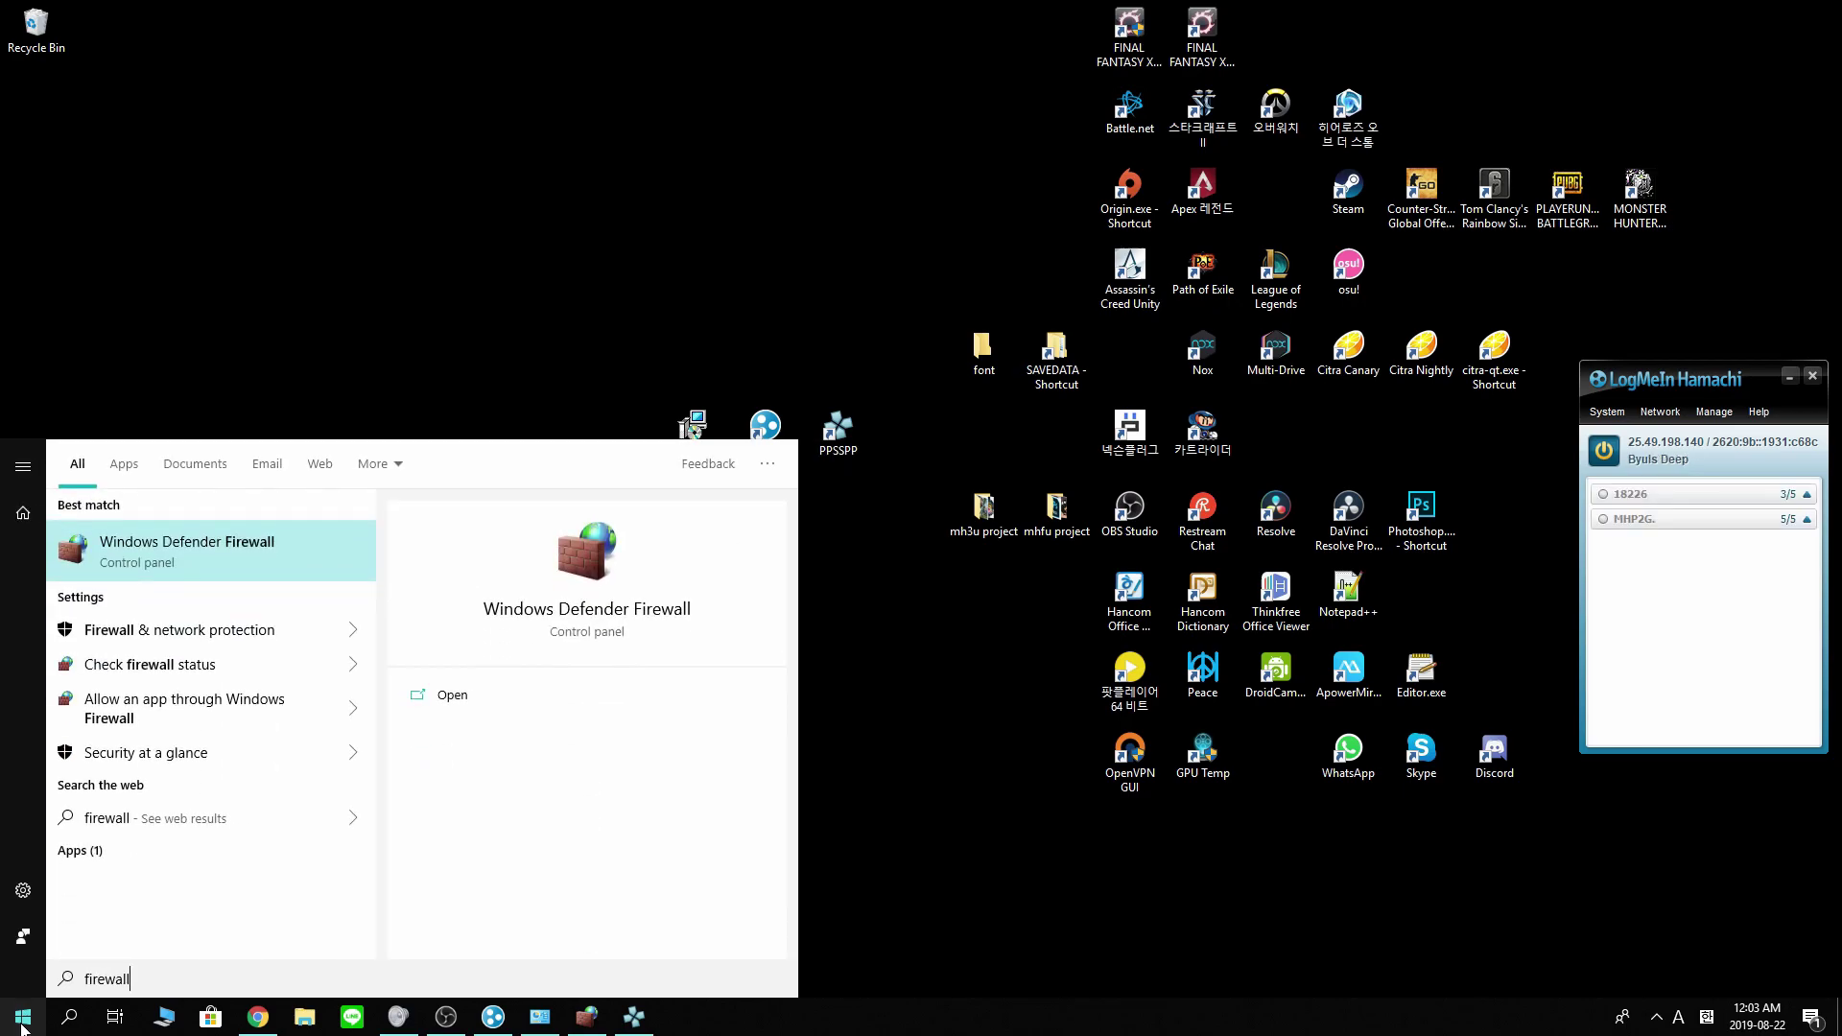
key(Return)
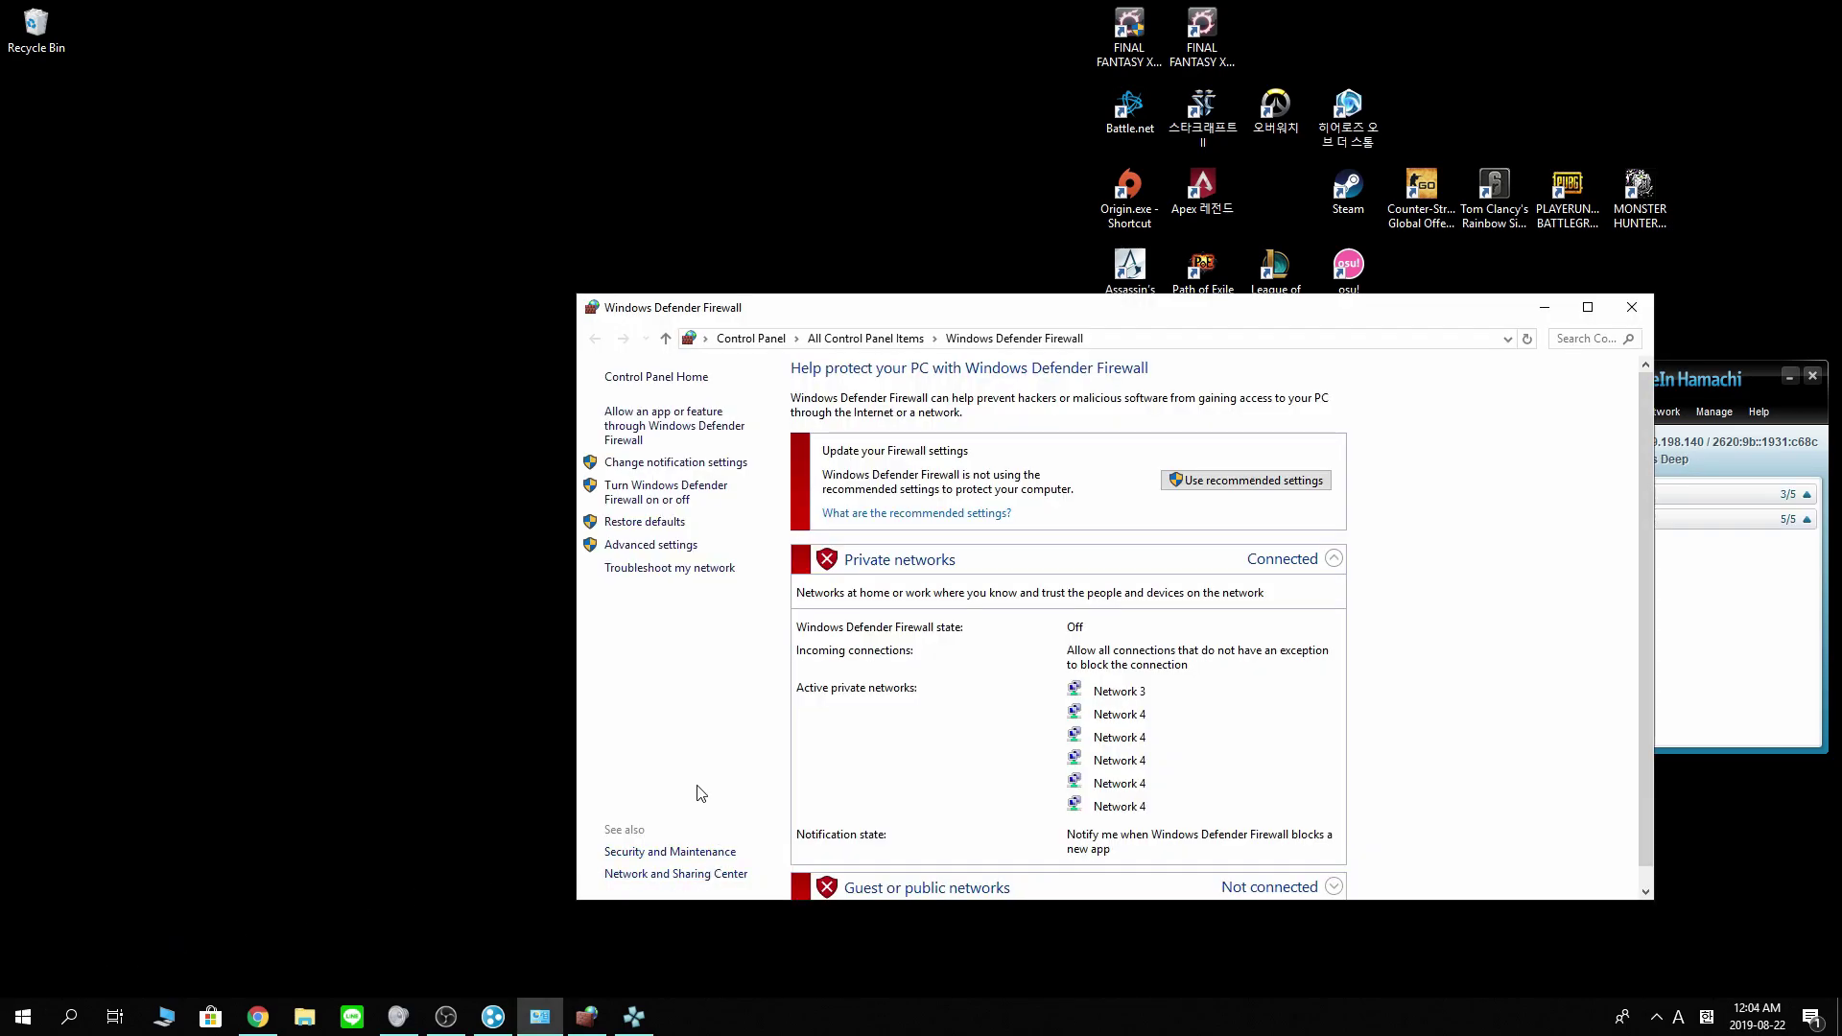
click(675, 546)
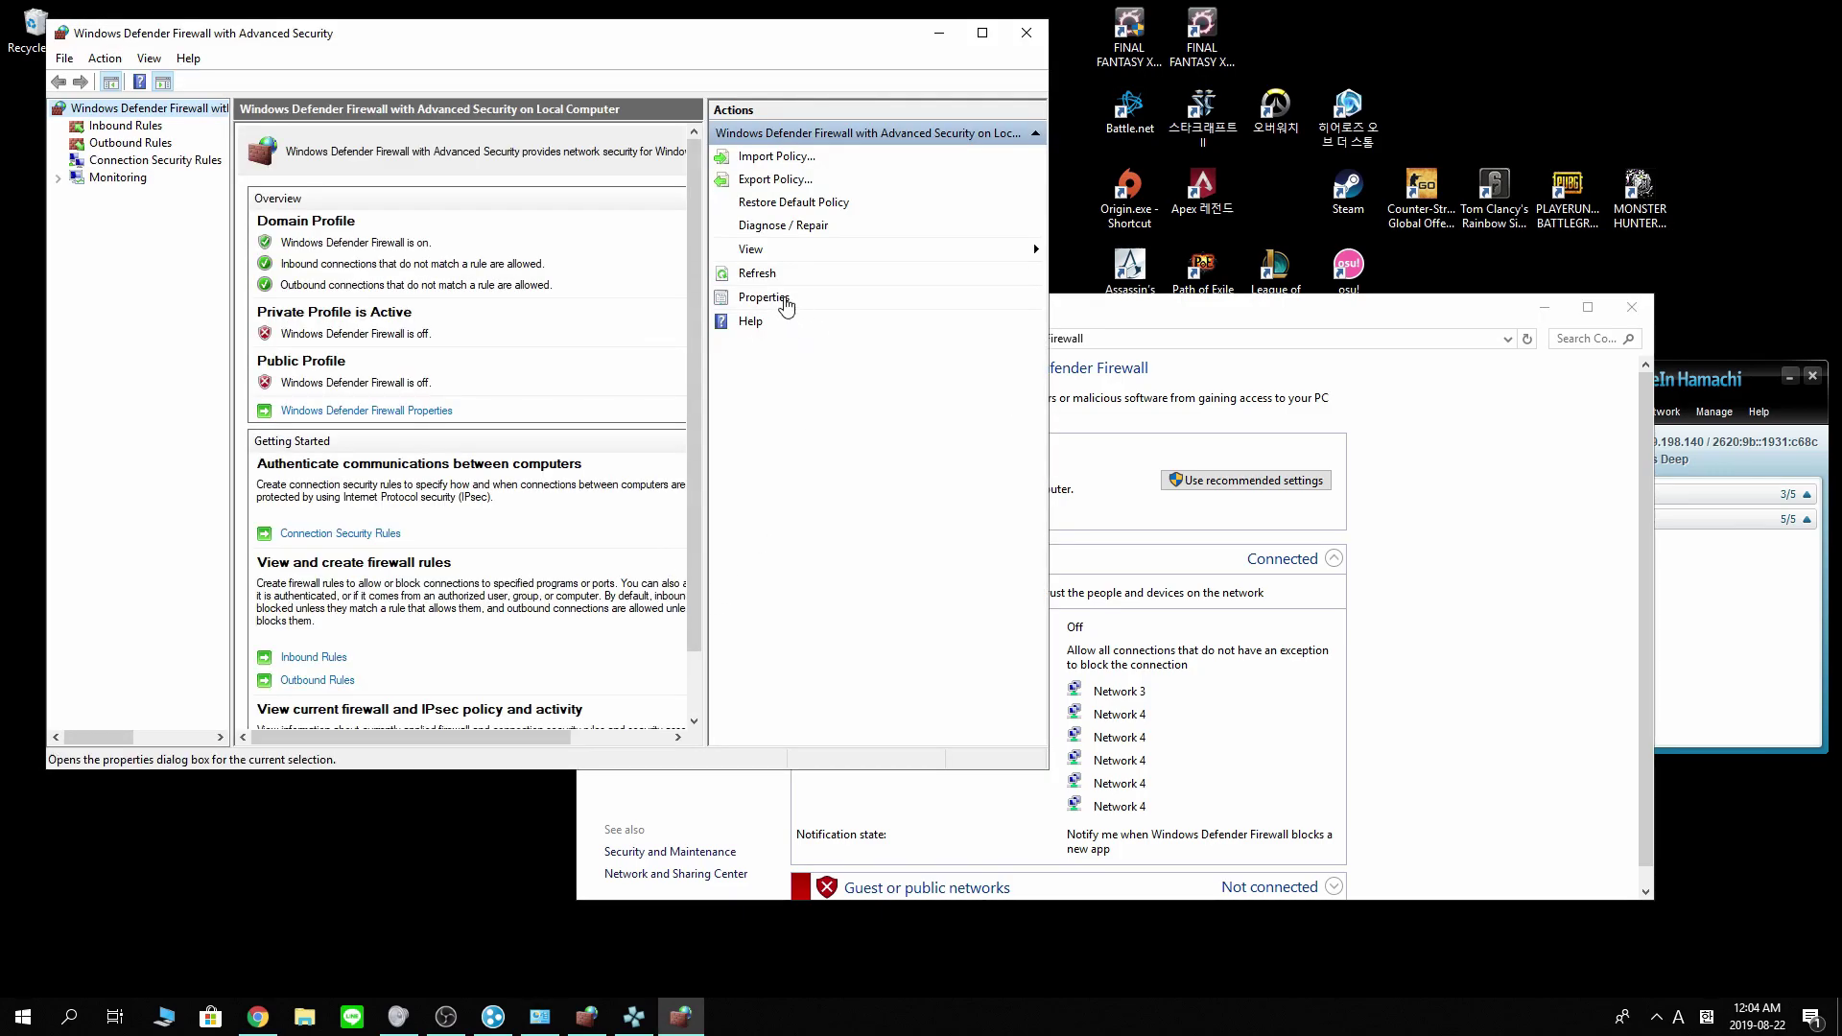
Review the Public Profile's protected connections in firewall properties without changing anything.
click(784, 298)
drag(614, 197, 1178, 403)
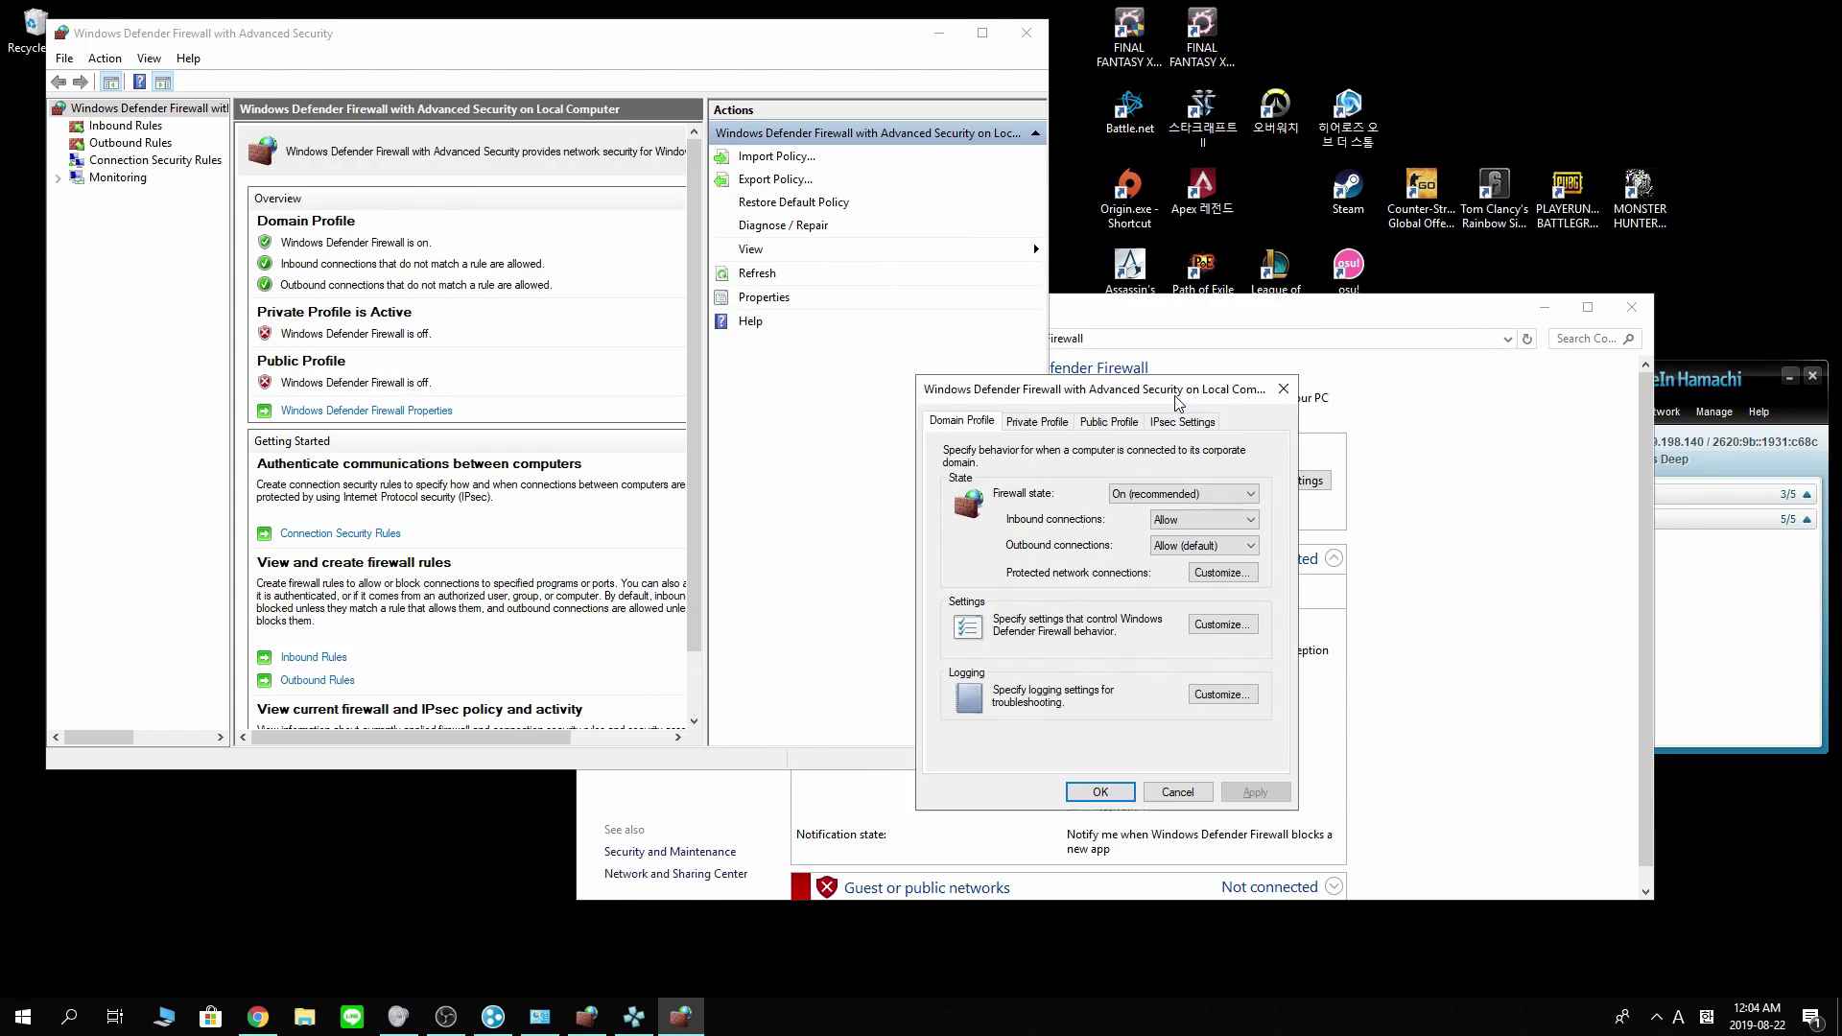
click(1134, 426)
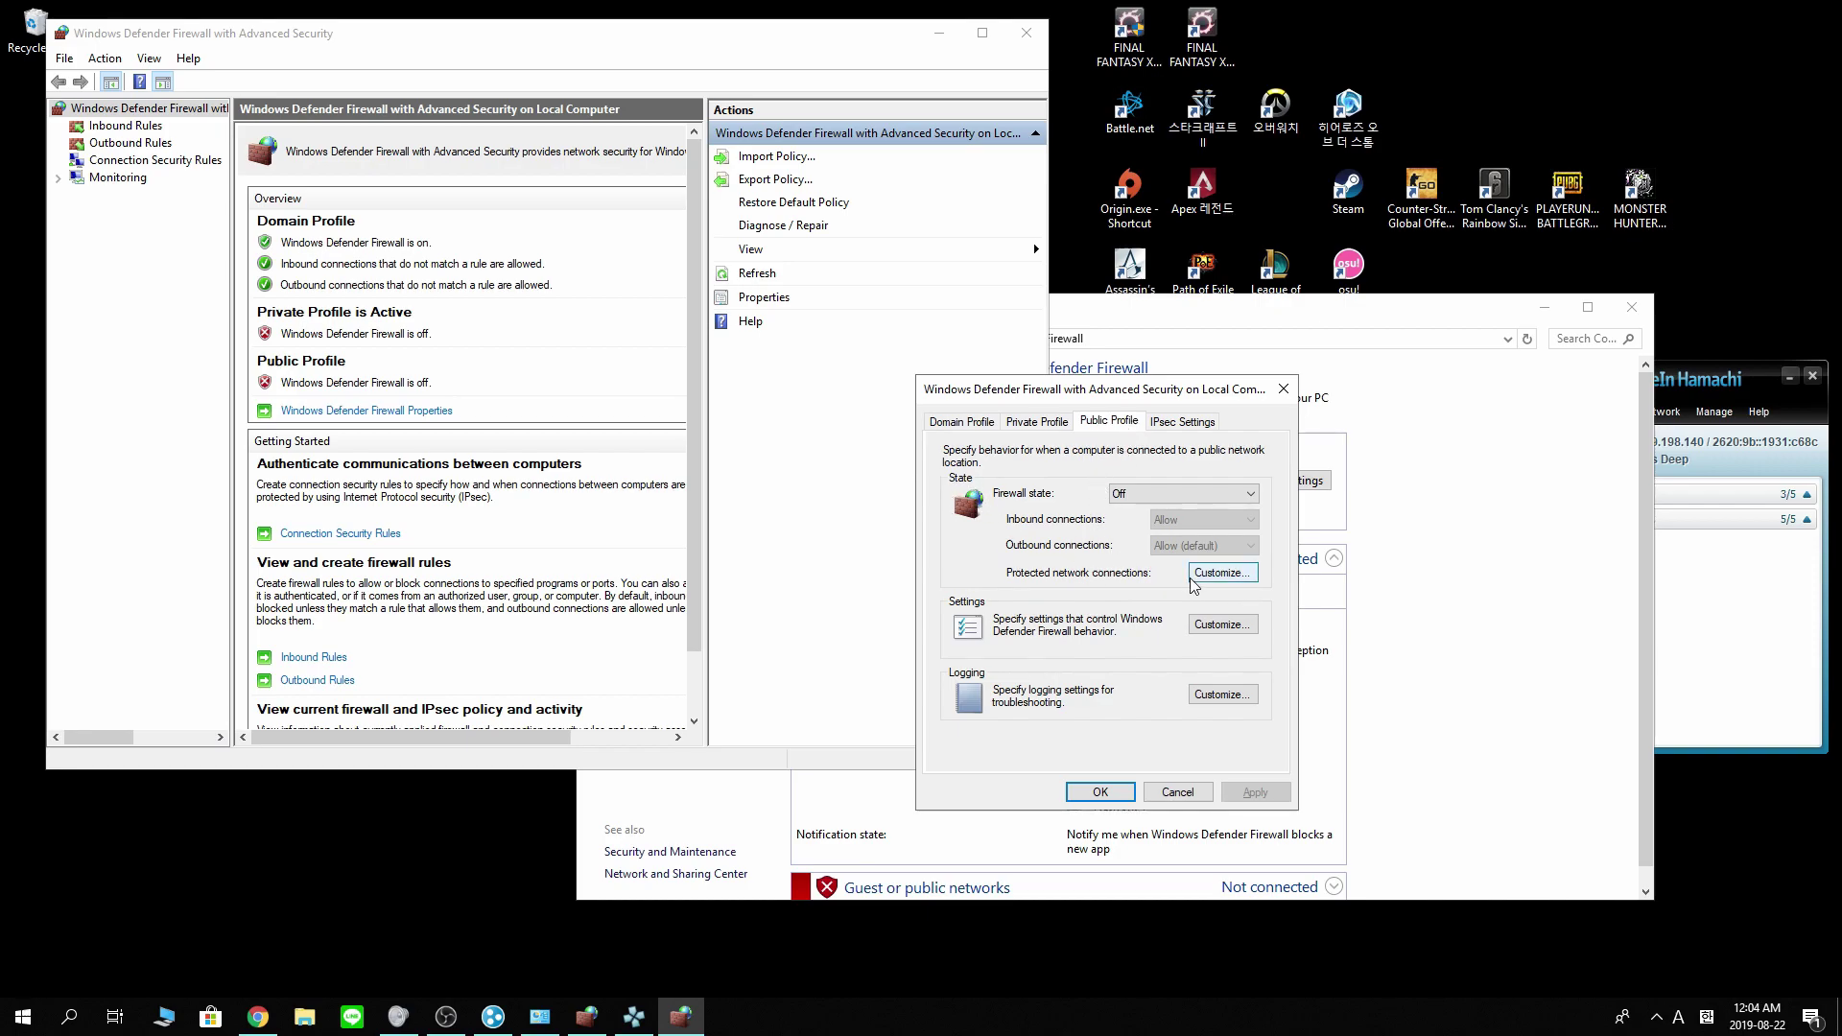
click(1219, 573)
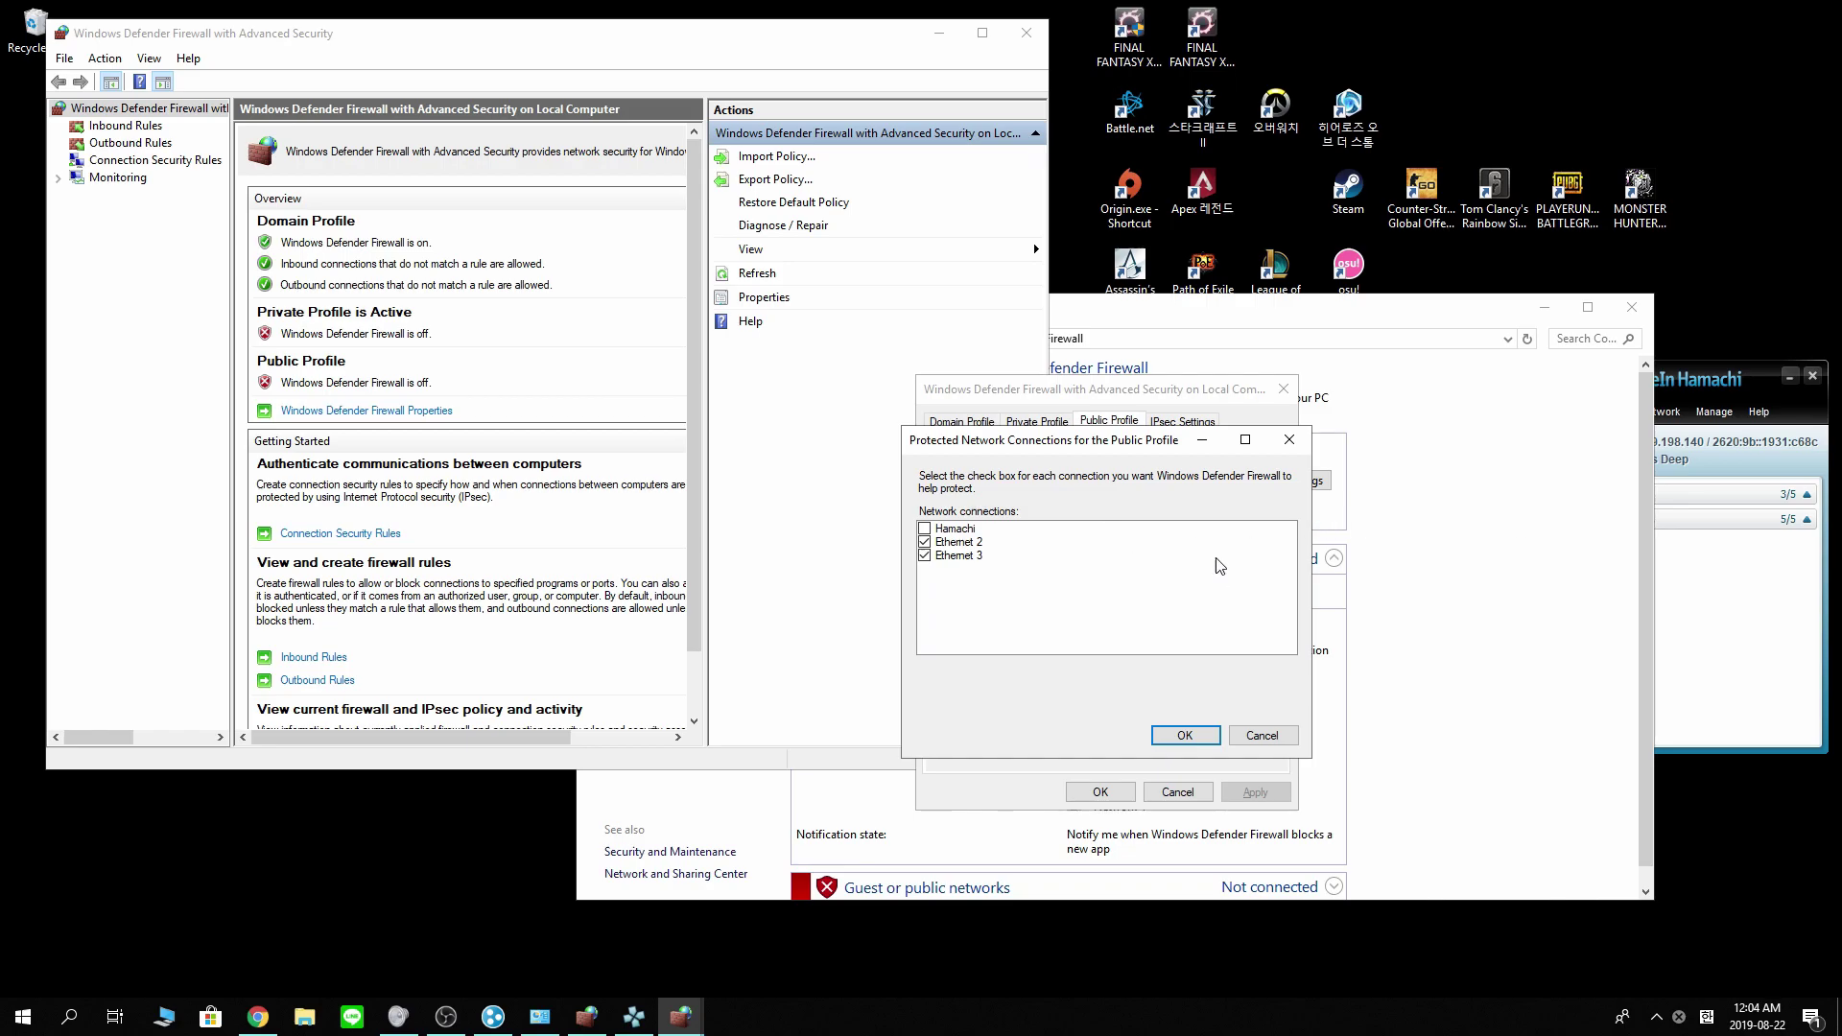
click(1250, 739)
click(1178, 793)
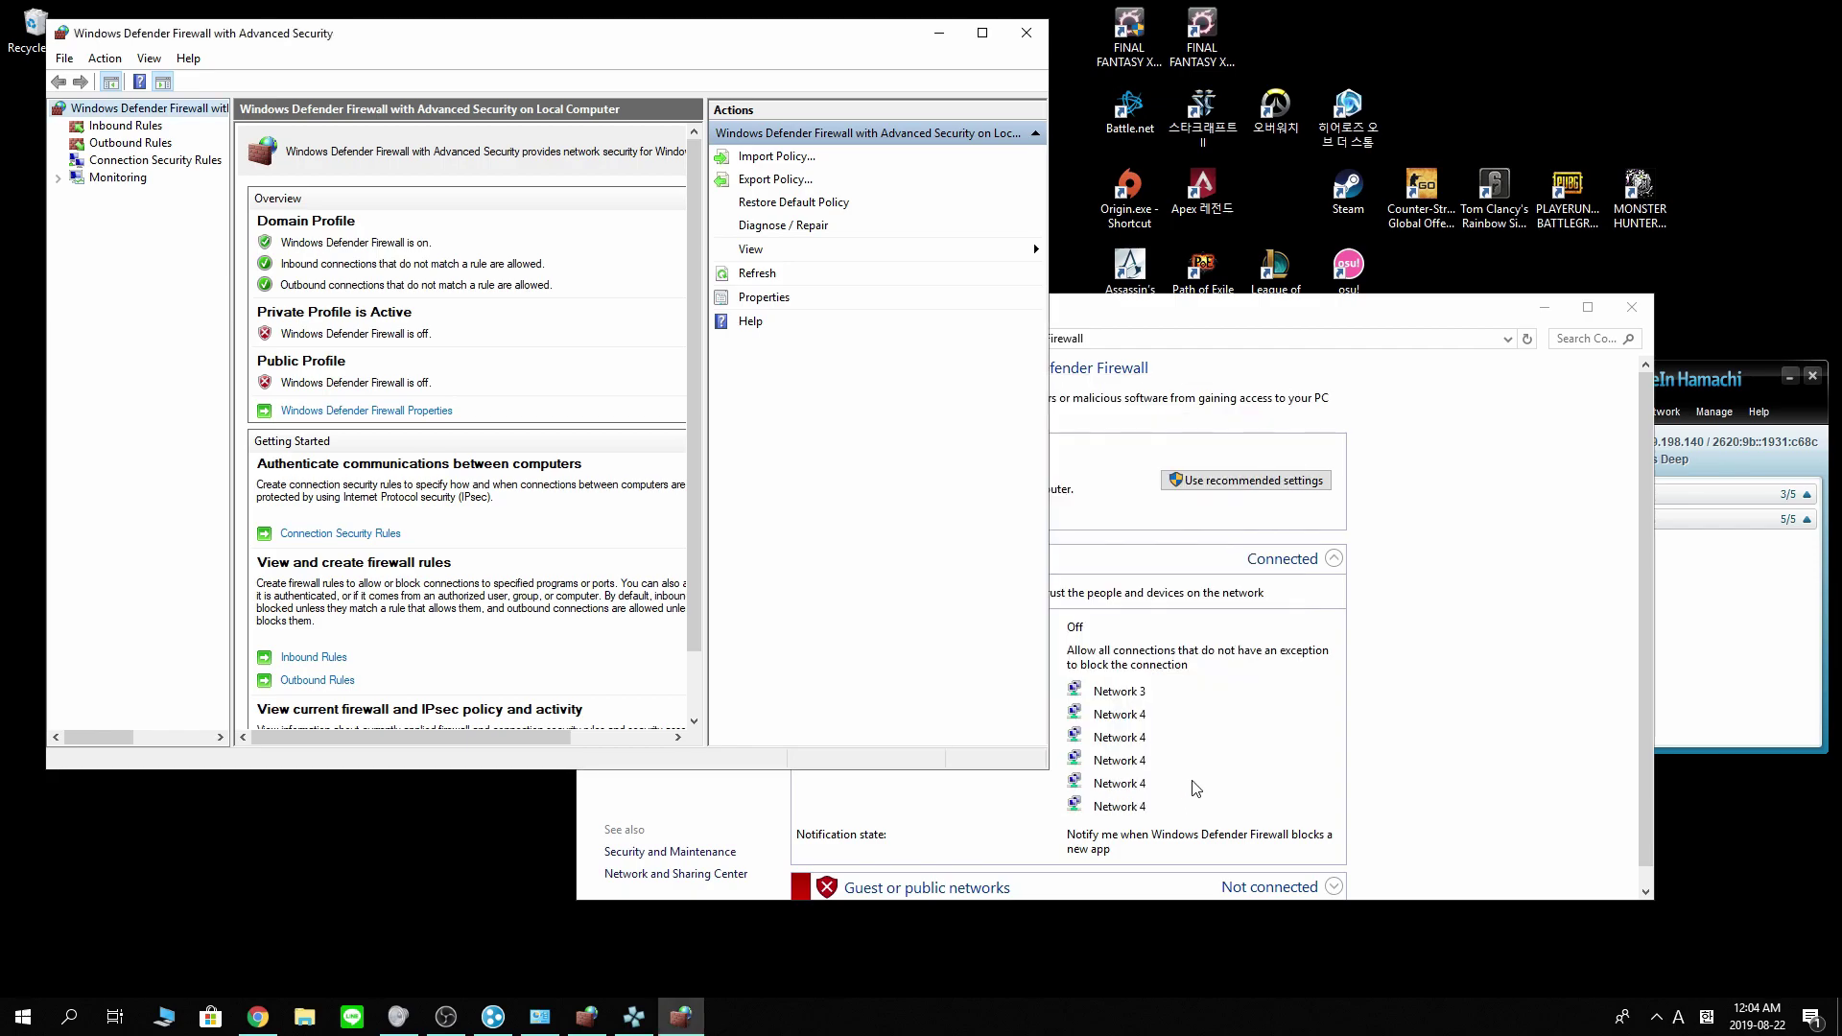
click(1353, 621)
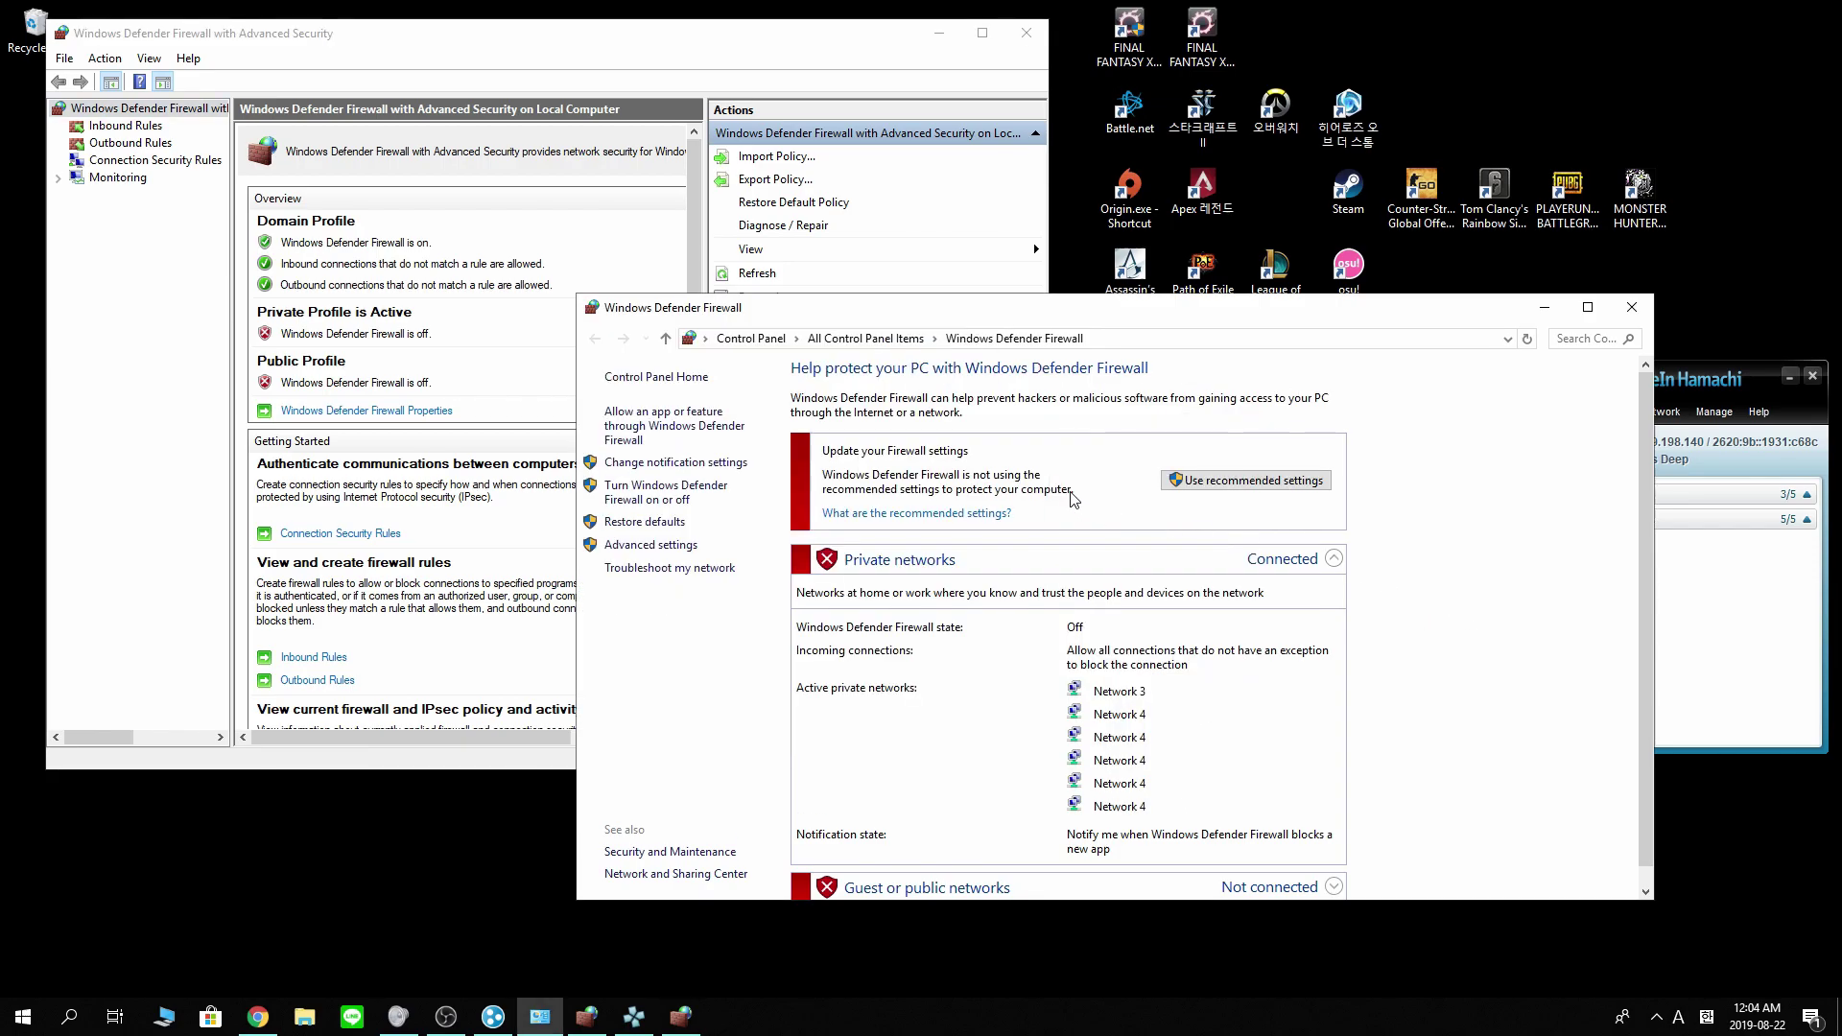
drag(734, 38, 1245, 150)
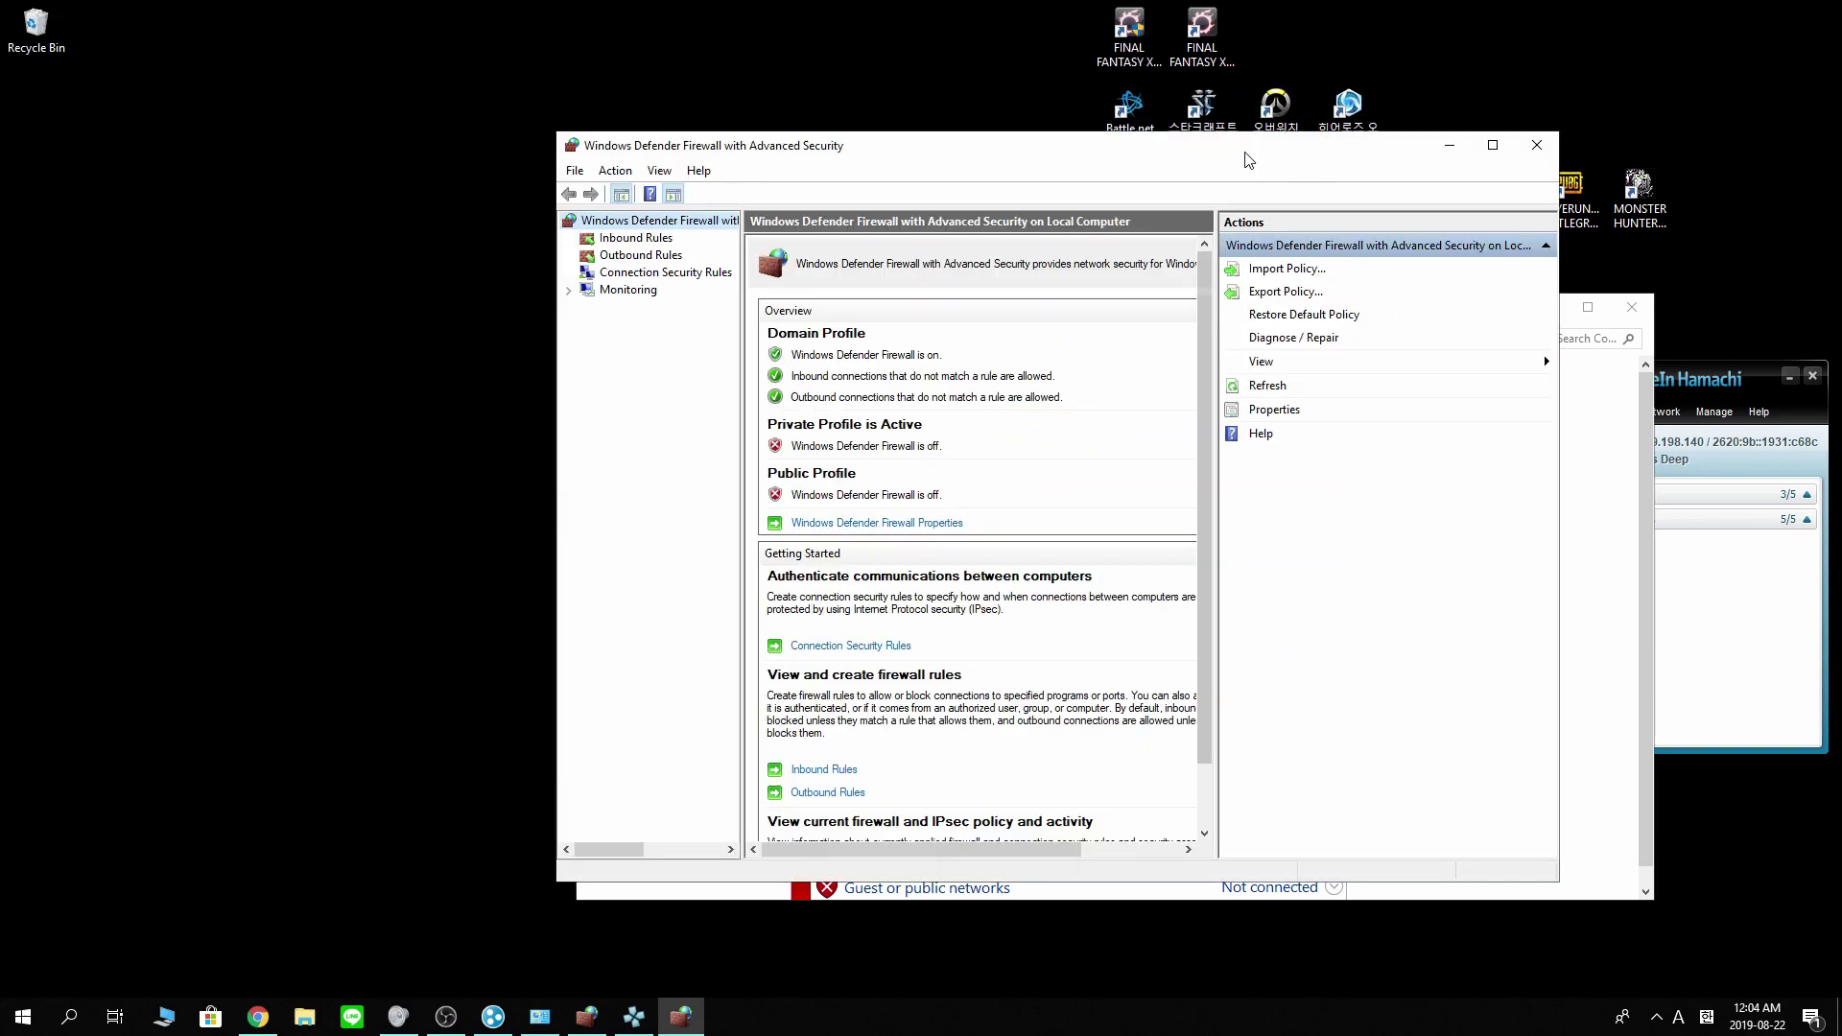
drag(1026, 144, 1040, 106)
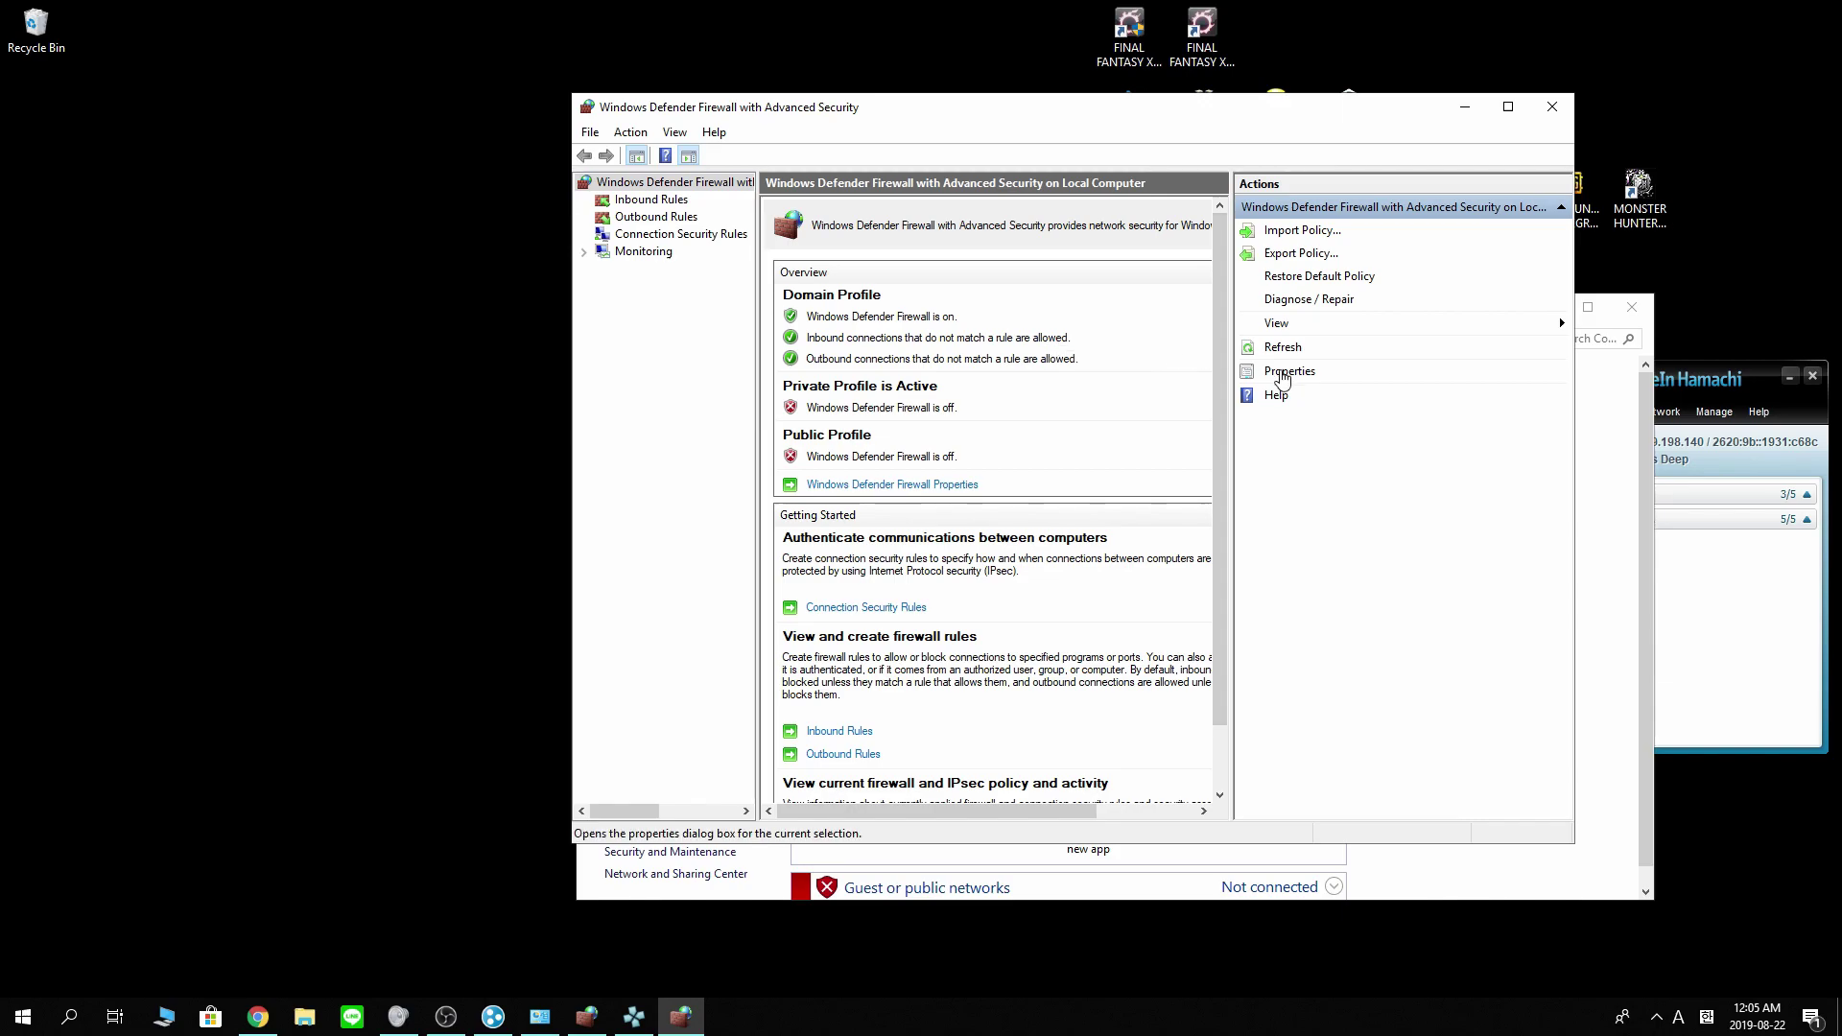
Keep the Domain Profile firewall On with inbound connections set to Allow.
click(1282, 374)
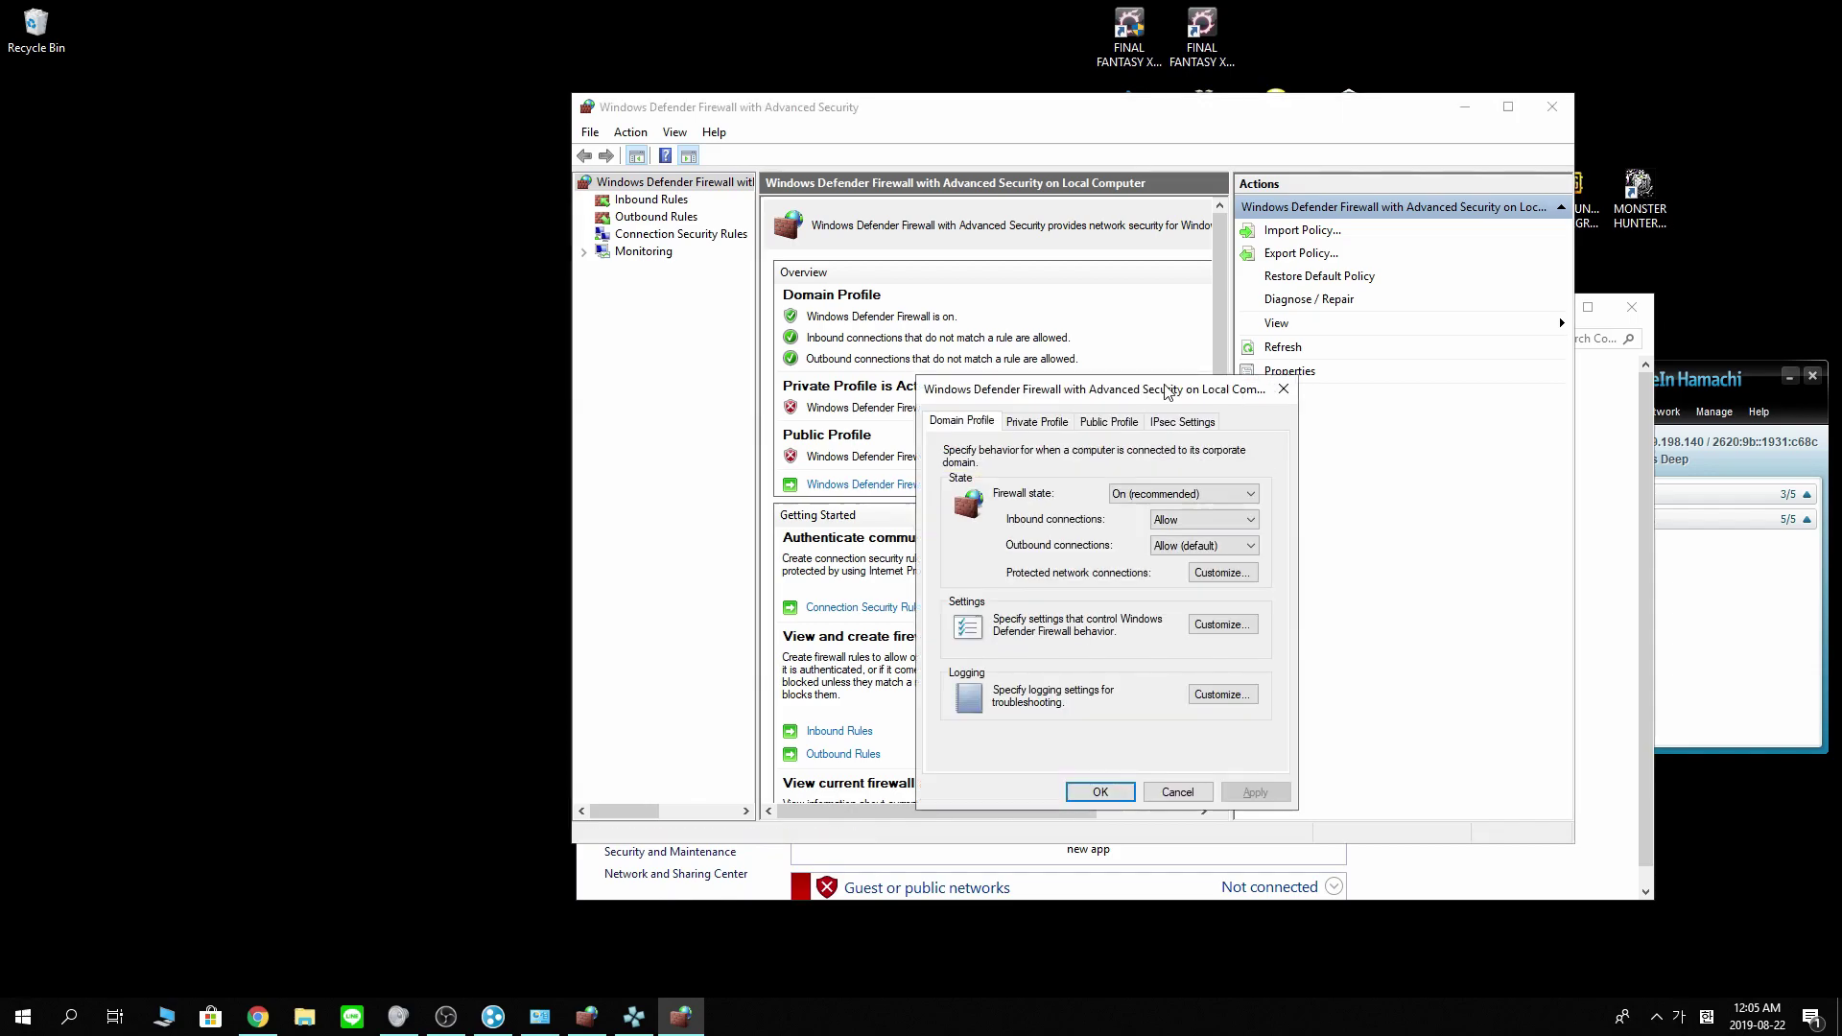
drag(1165, 418, 1387, 387)
click(1330, 417)
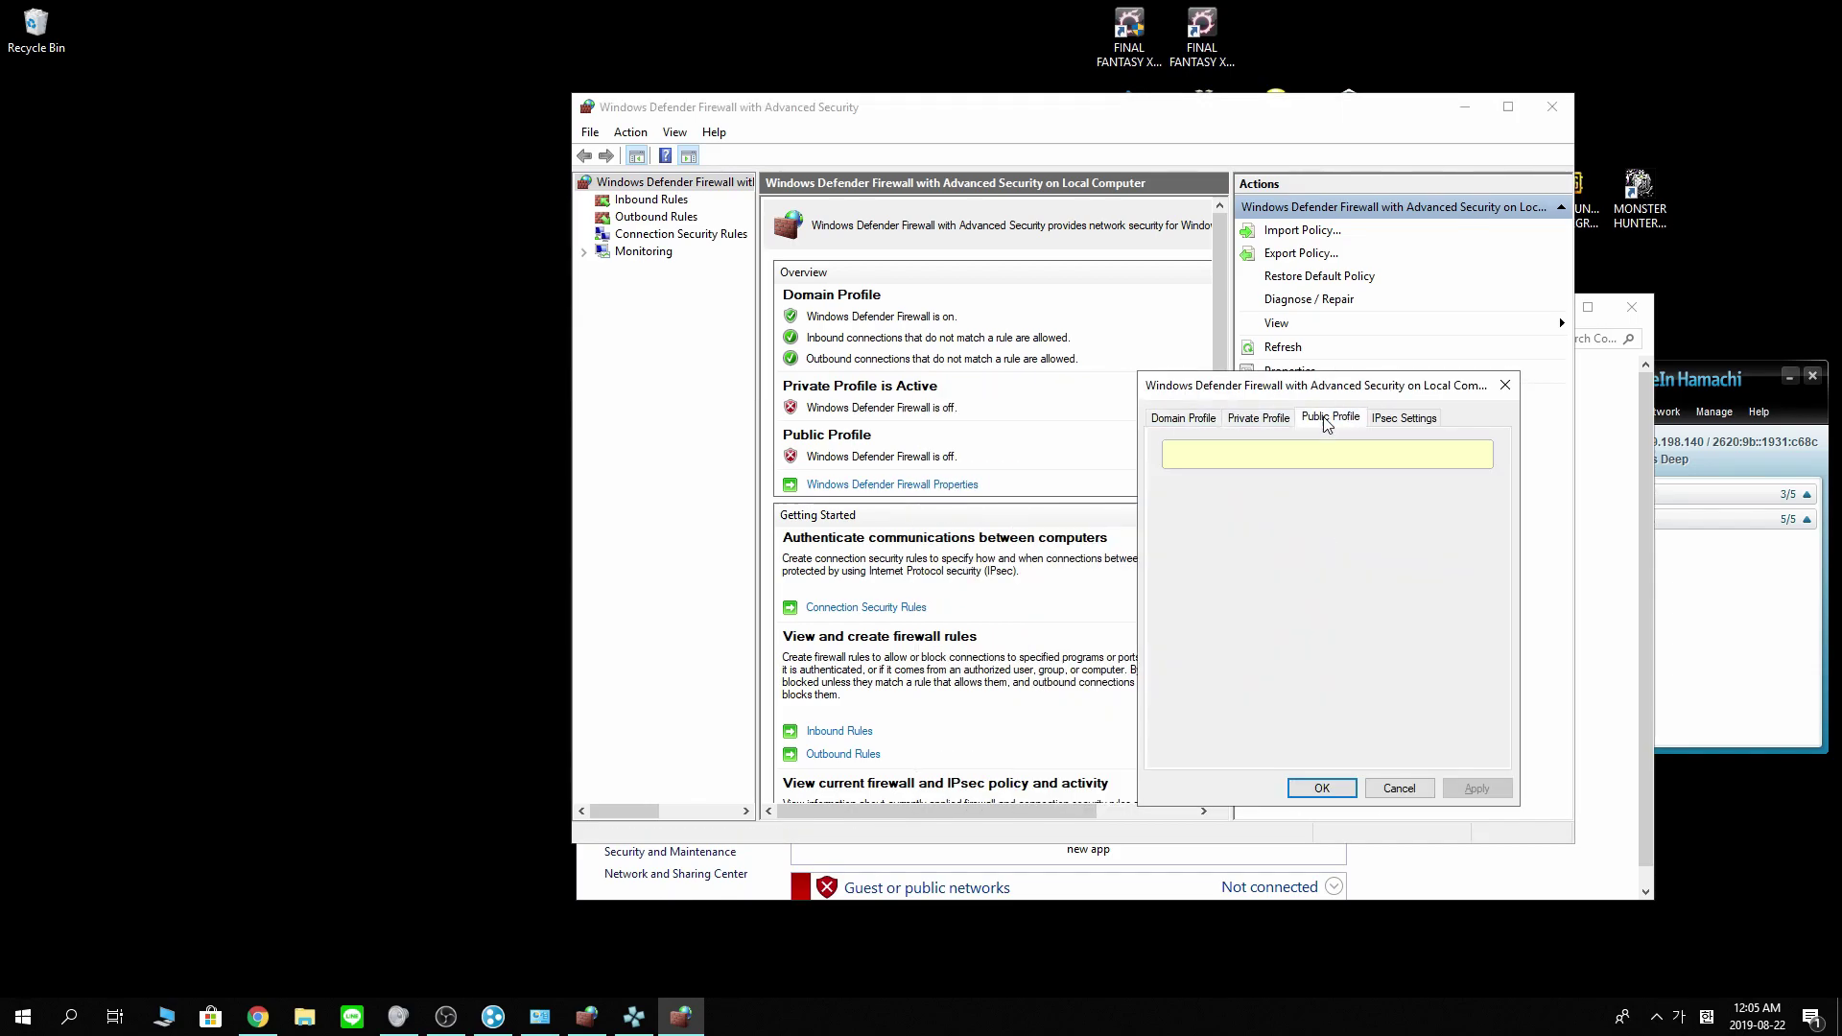
click(1193, 419)
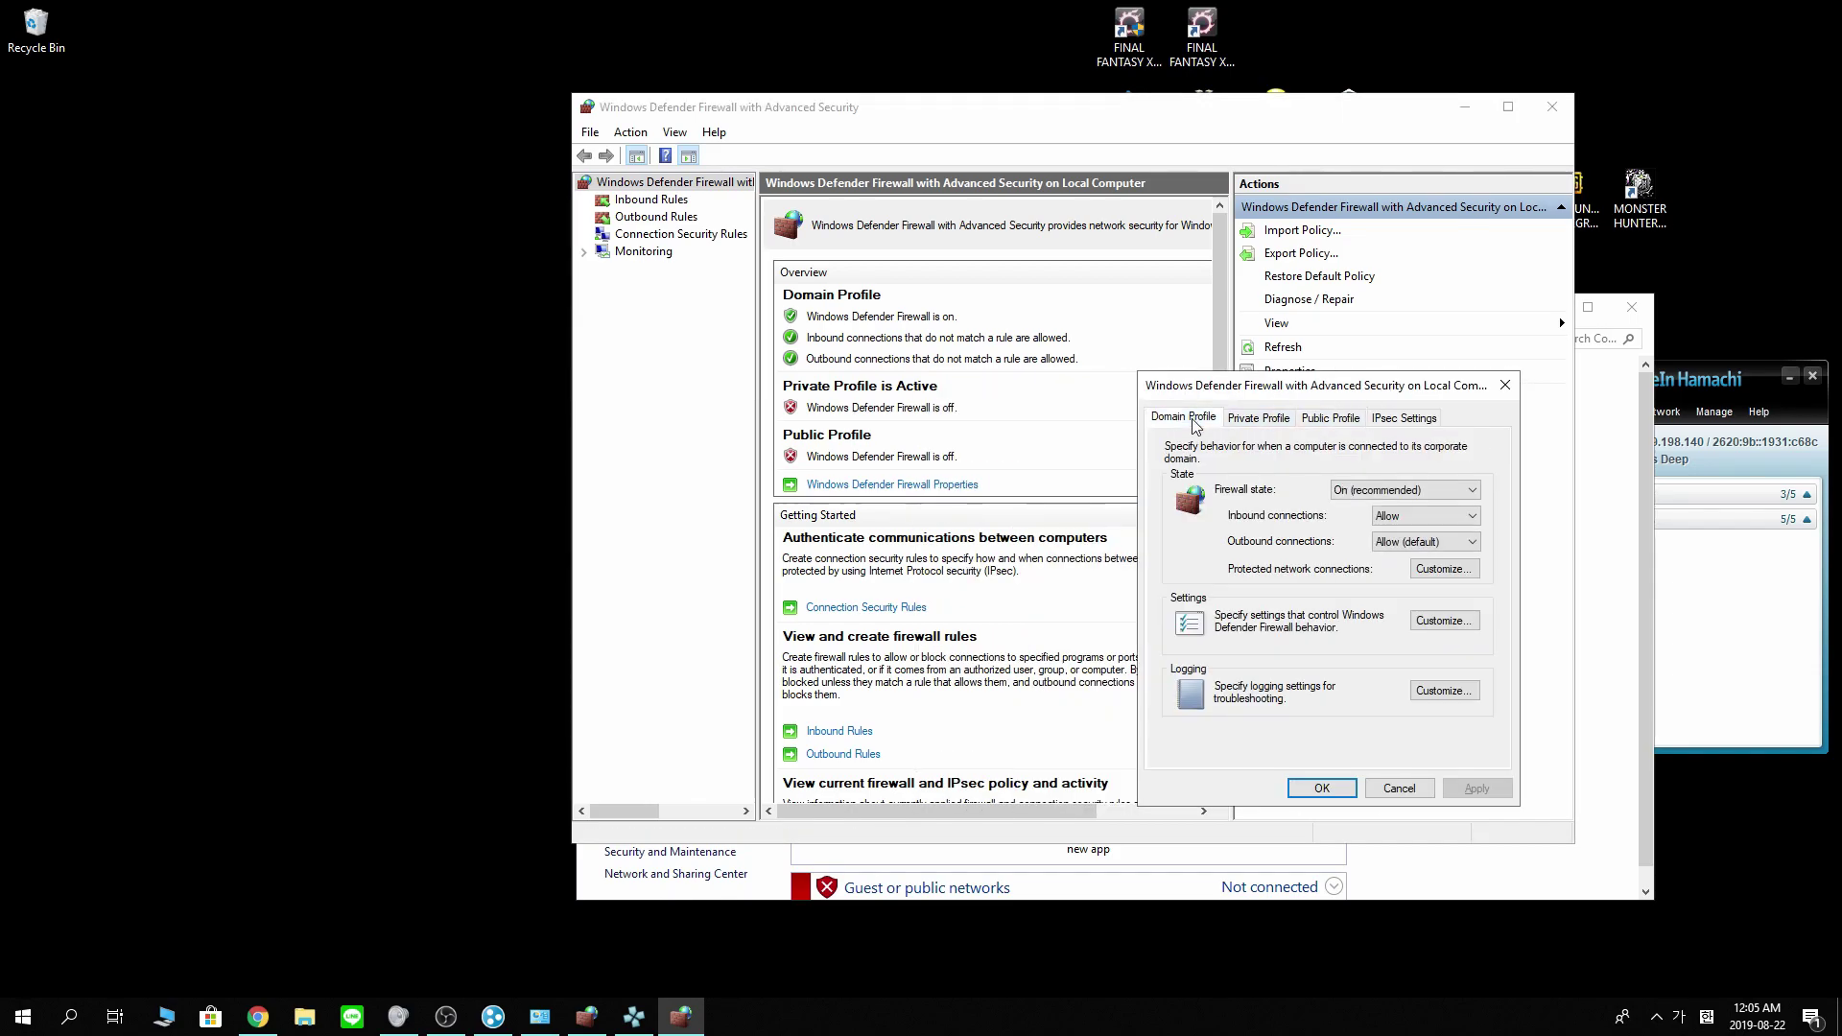
click(1257, 422)
click(1313, 424)
click(1166, 424)
click(1367, 490)
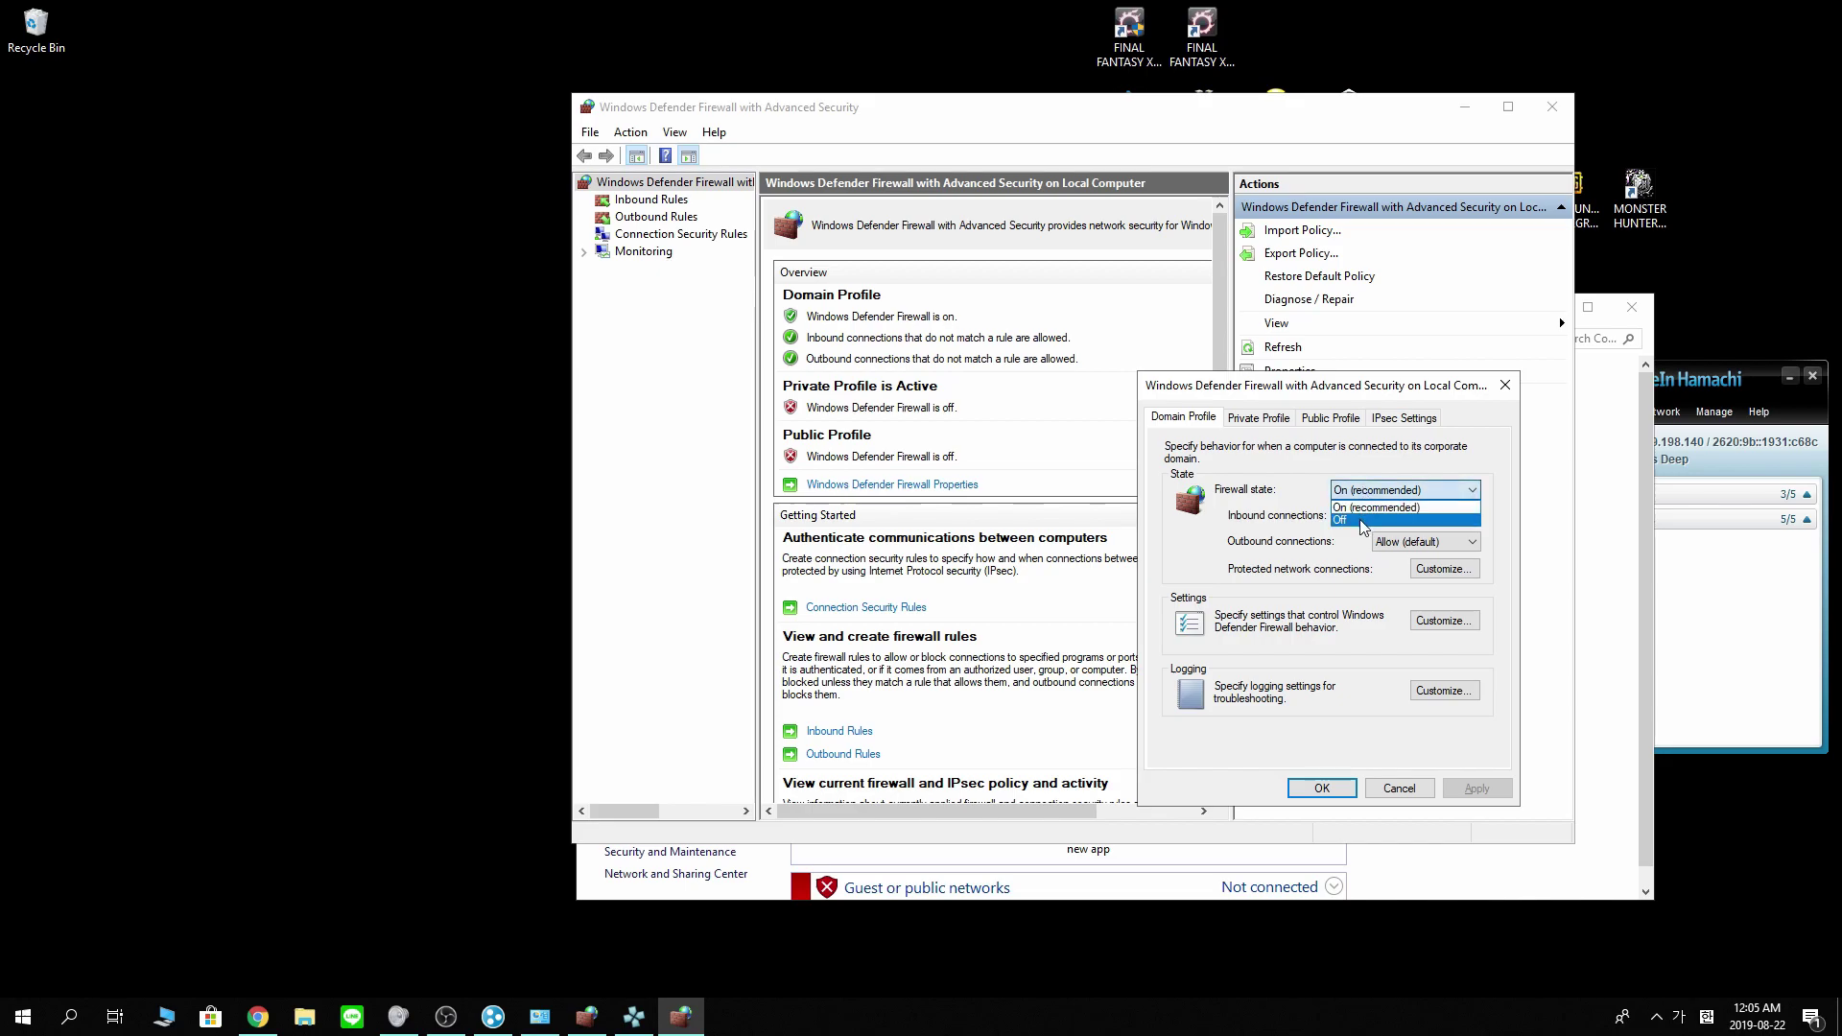
click(1295, 473)
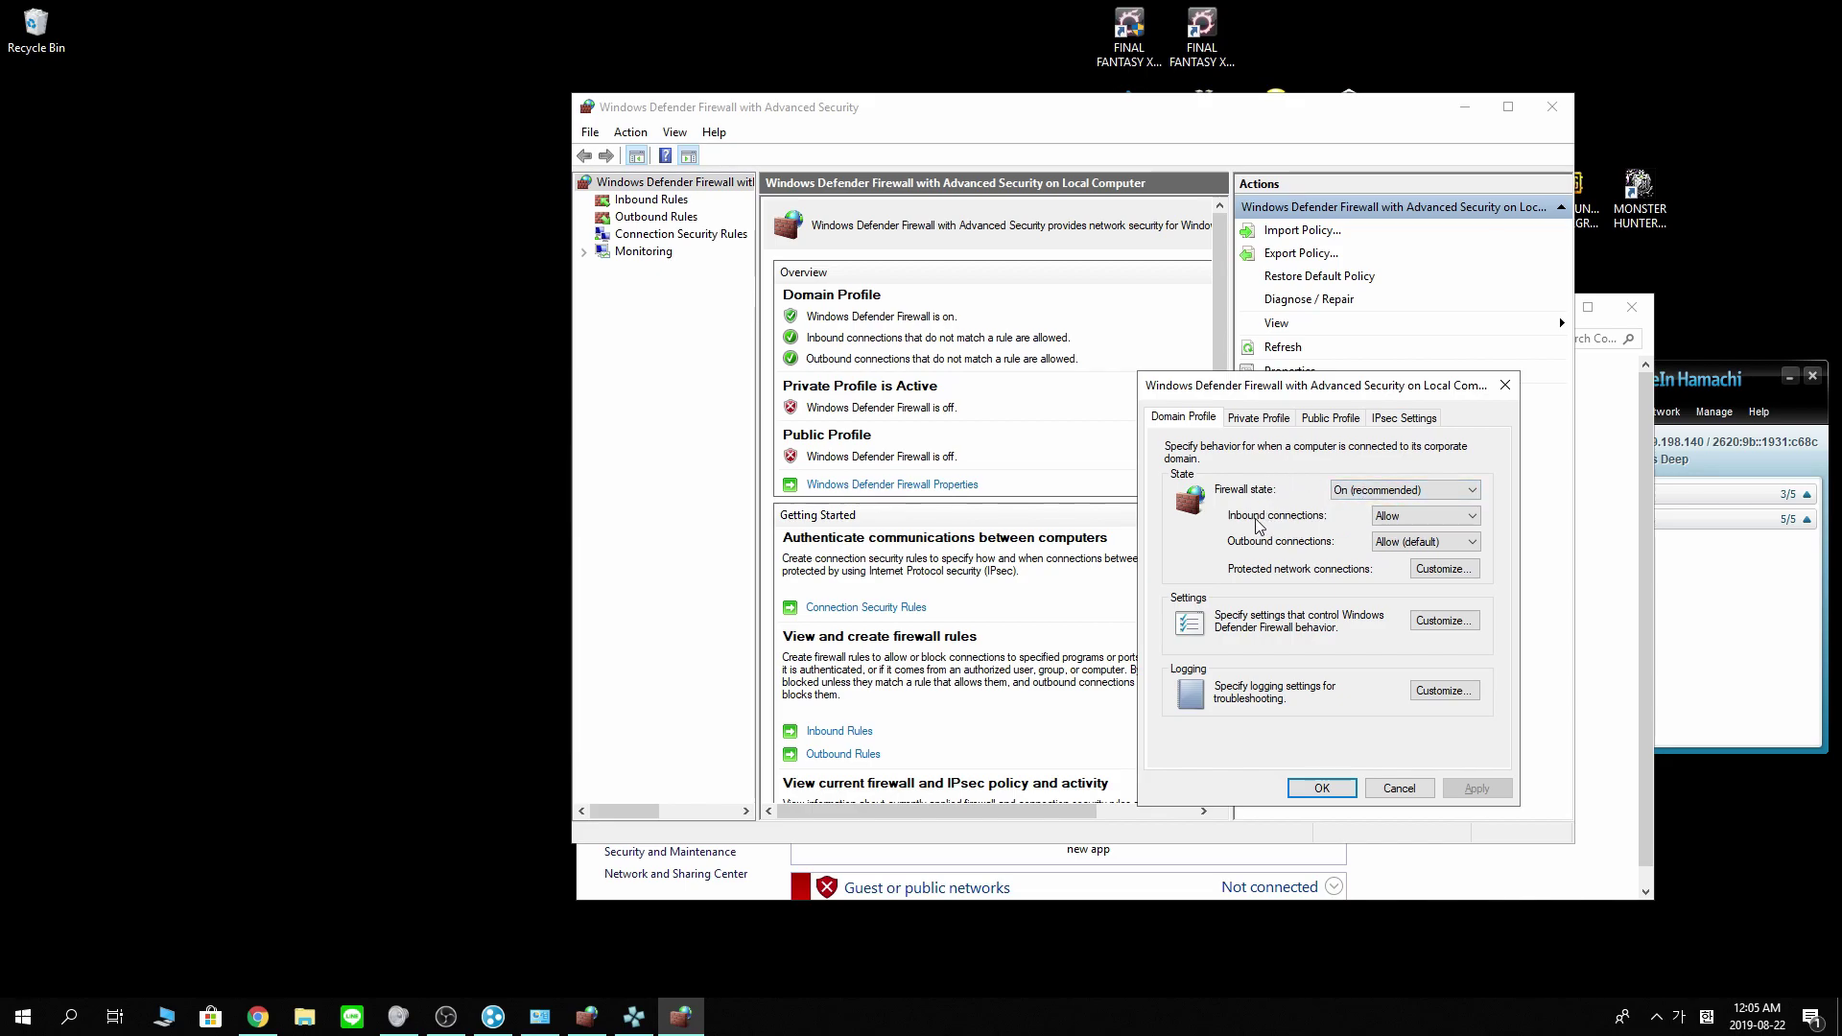
click(1399, 518)
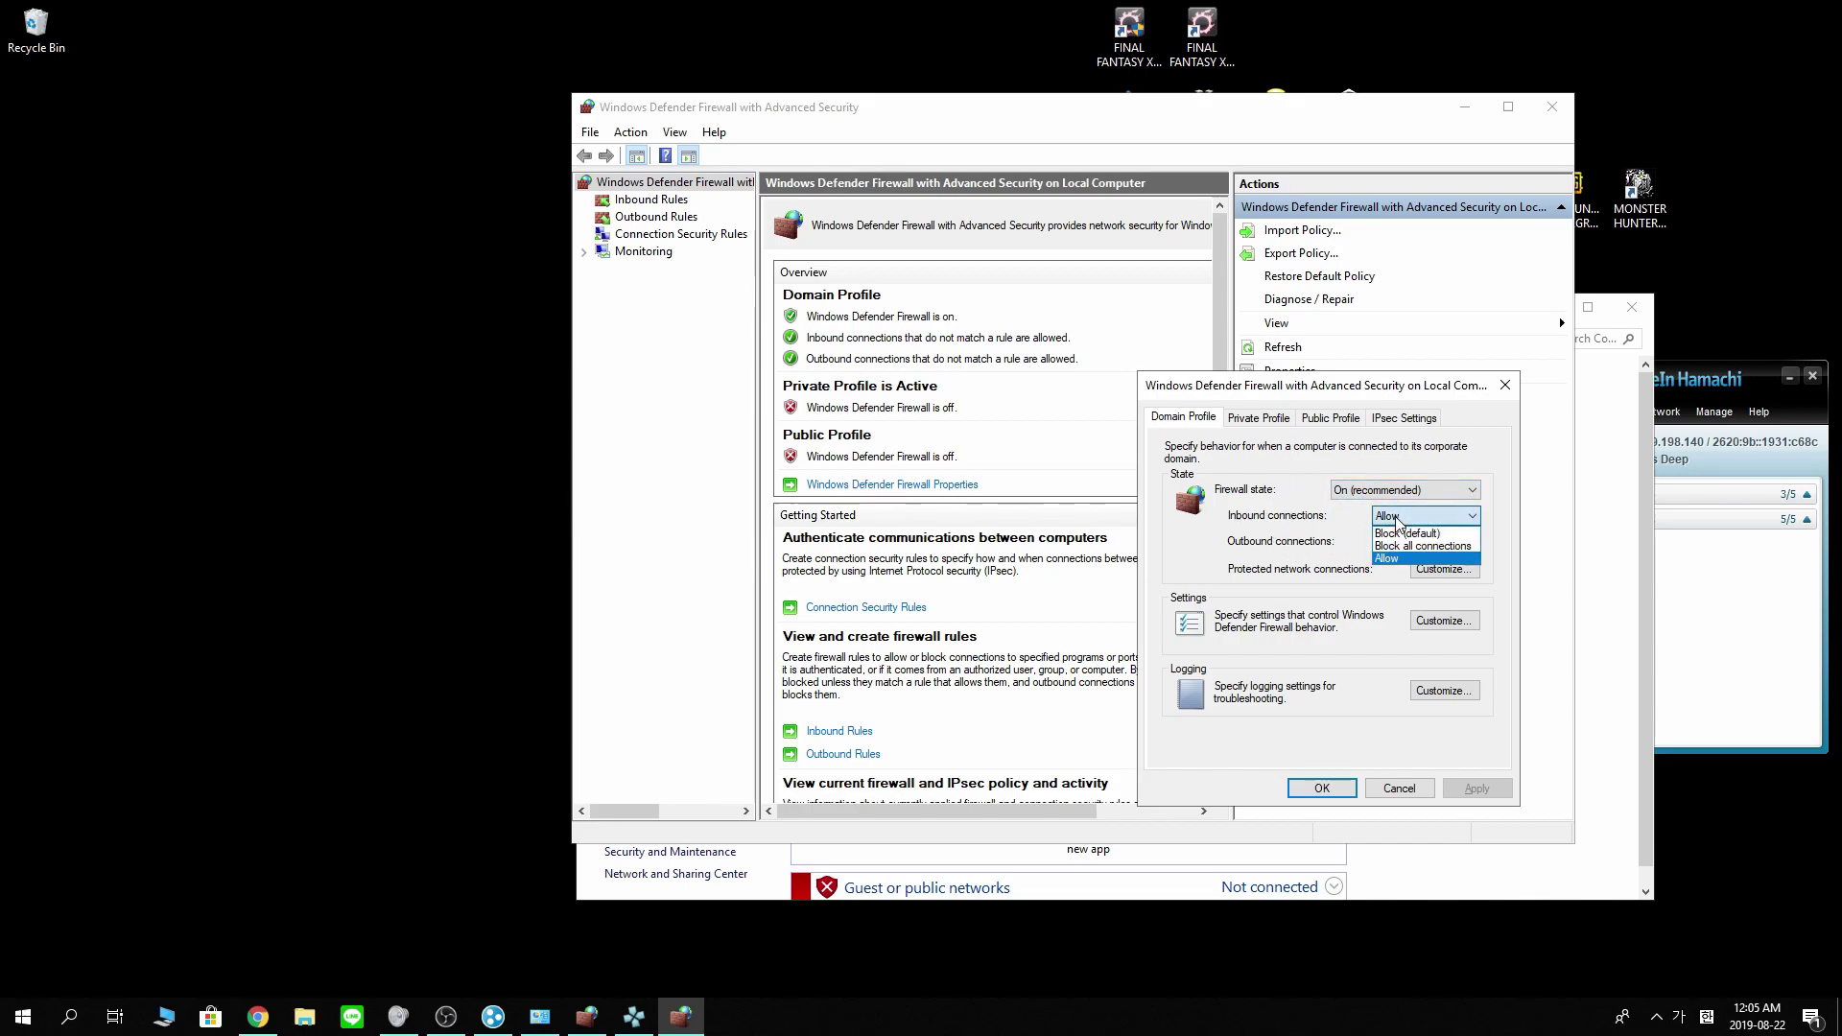
click(1386, 558)
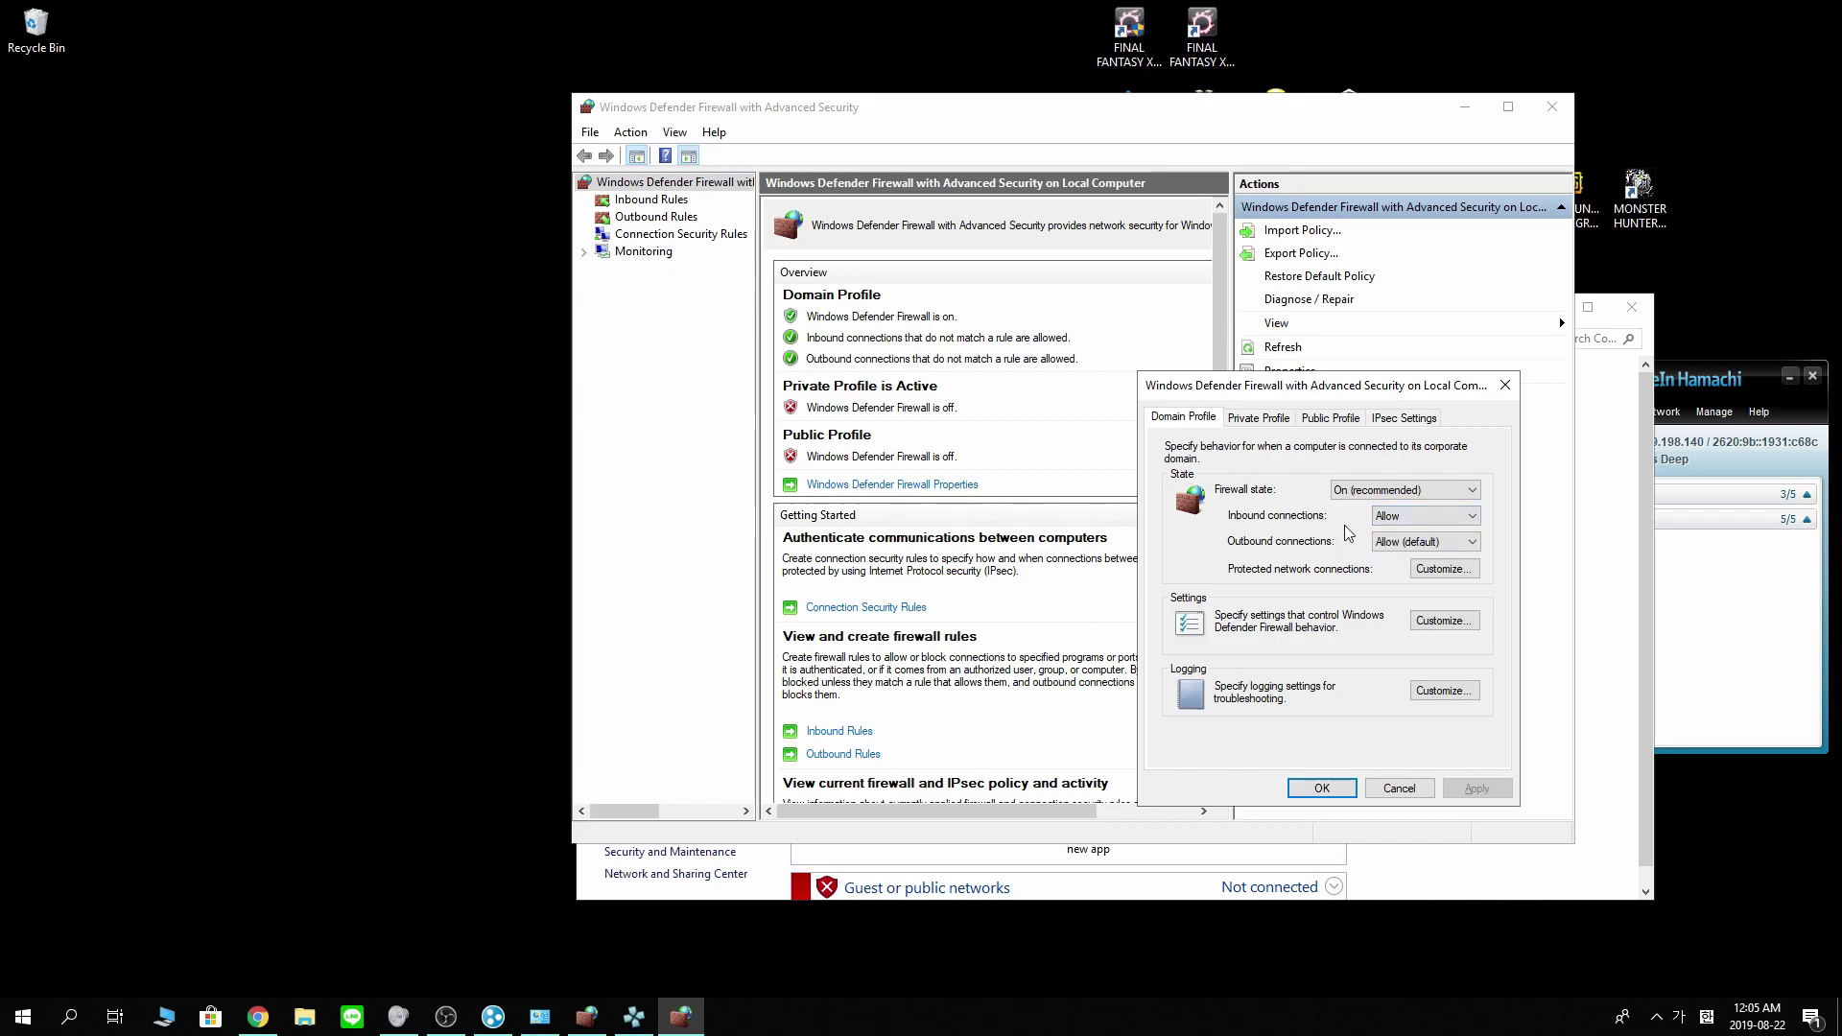
Keep Private and Public firewalls Off, then close properties and minimize the console.
click(1266, 423)
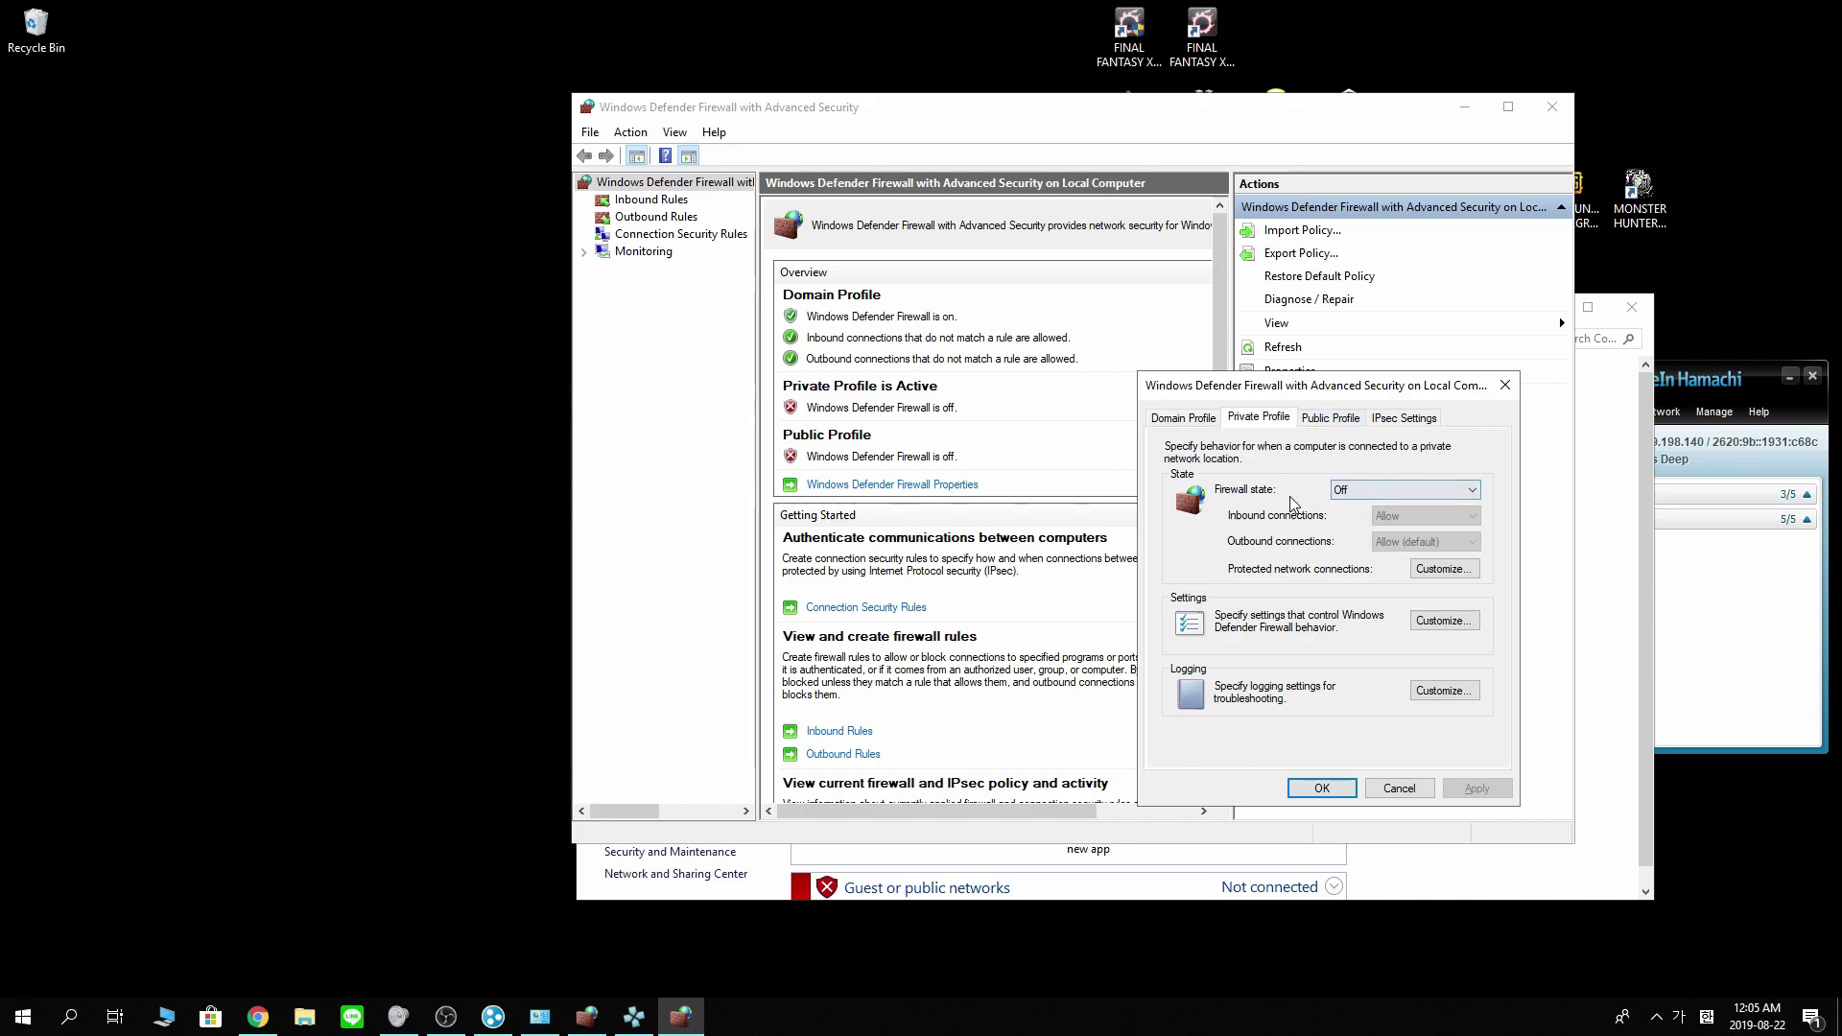
click(1366, 490)
click(1366, 490)
click(1329, 418)
click(1366, 491)
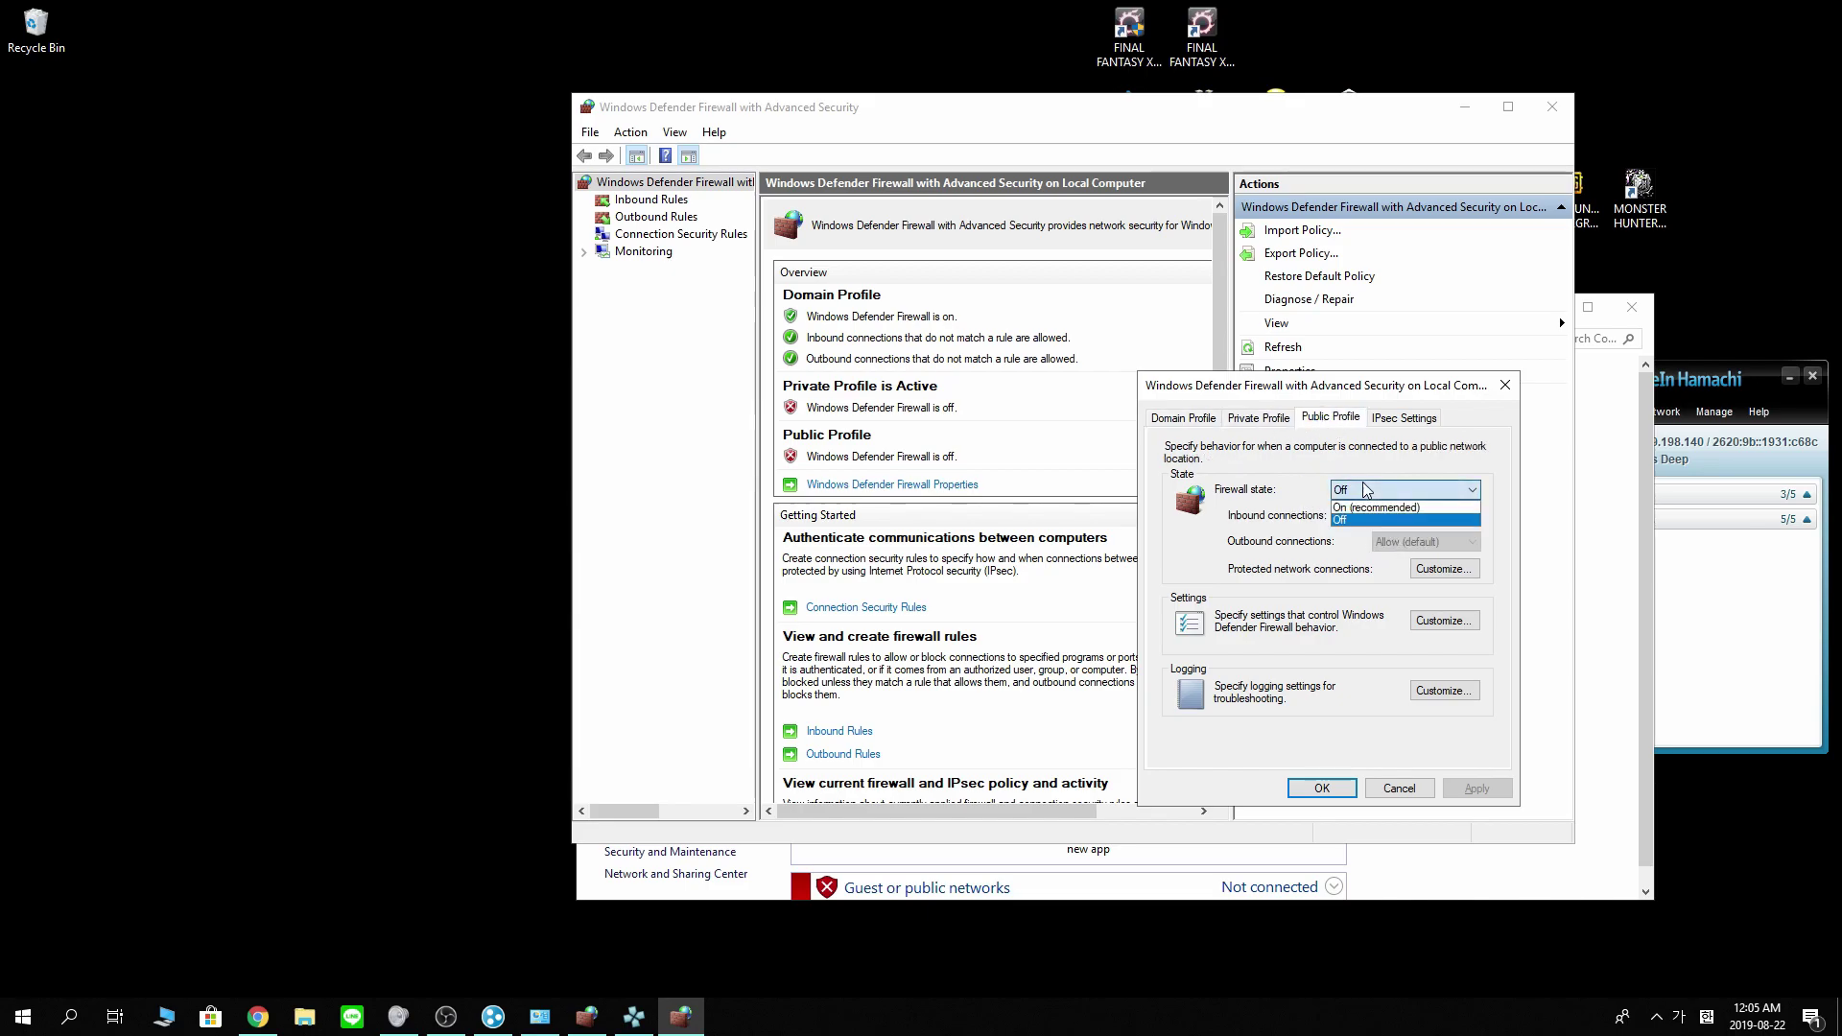
click(1366, 490)
click(1187, 420)
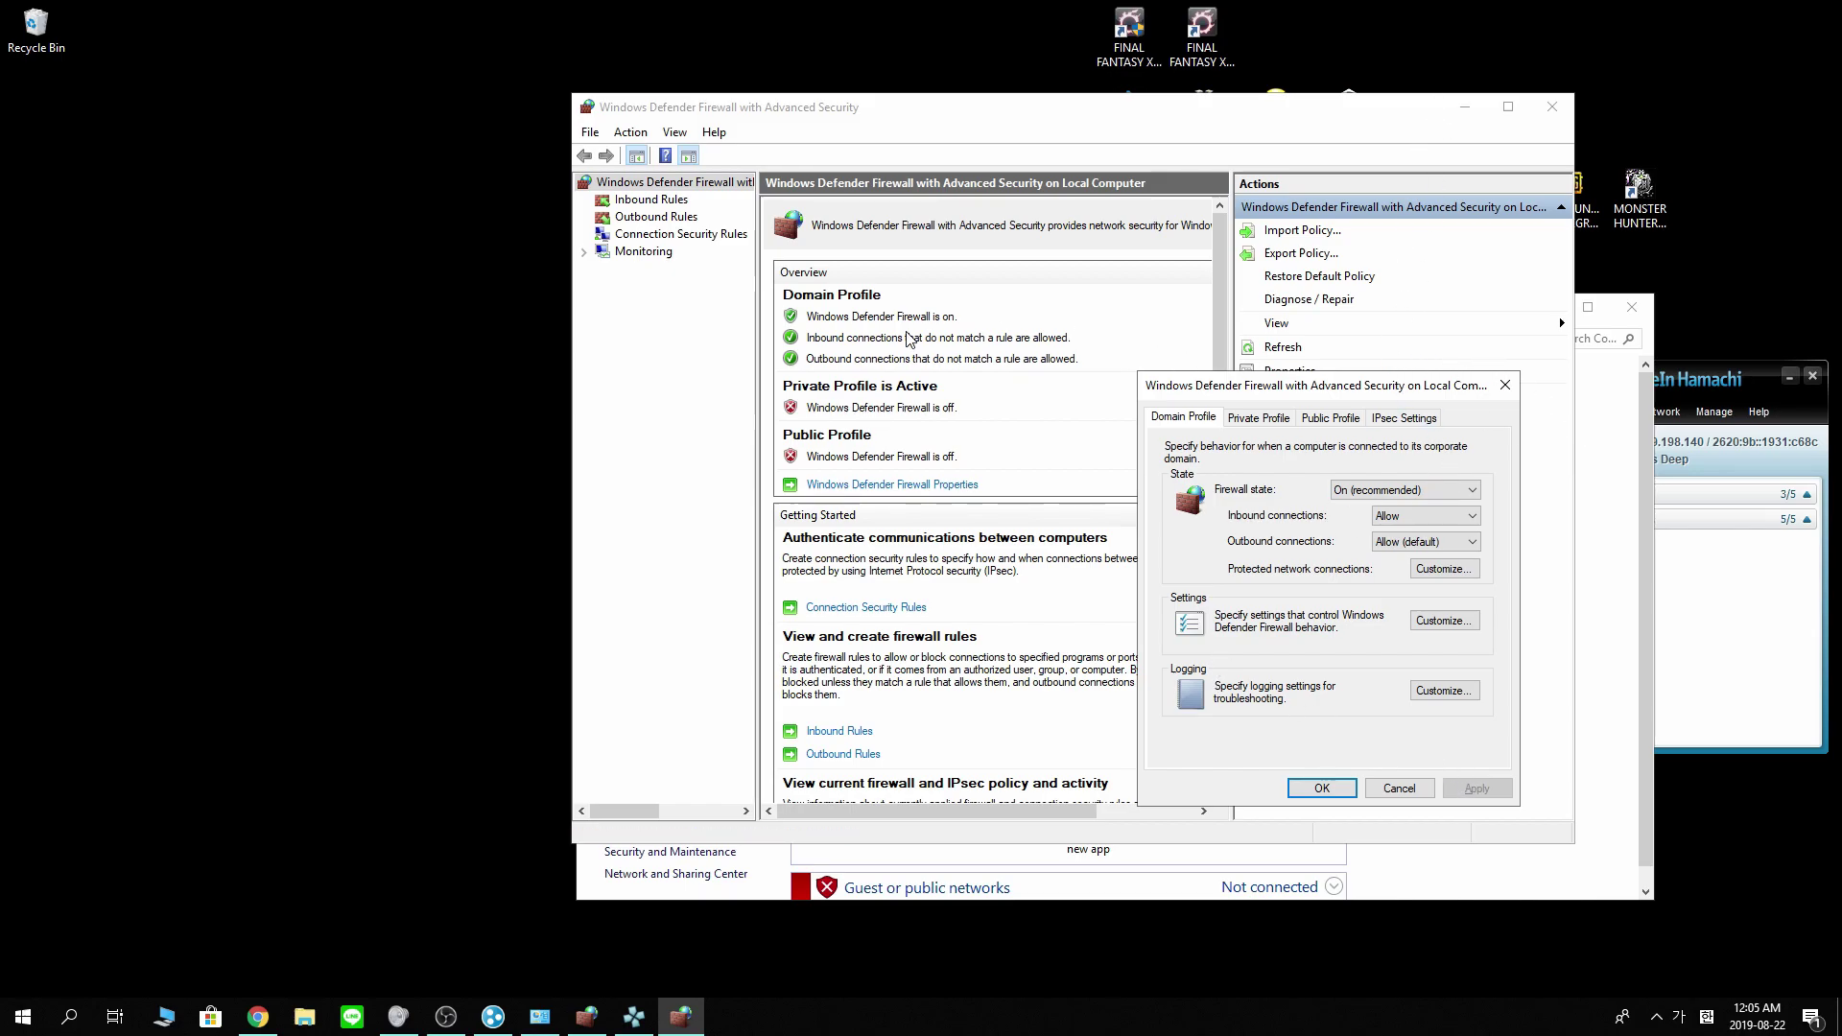
key(Escape)
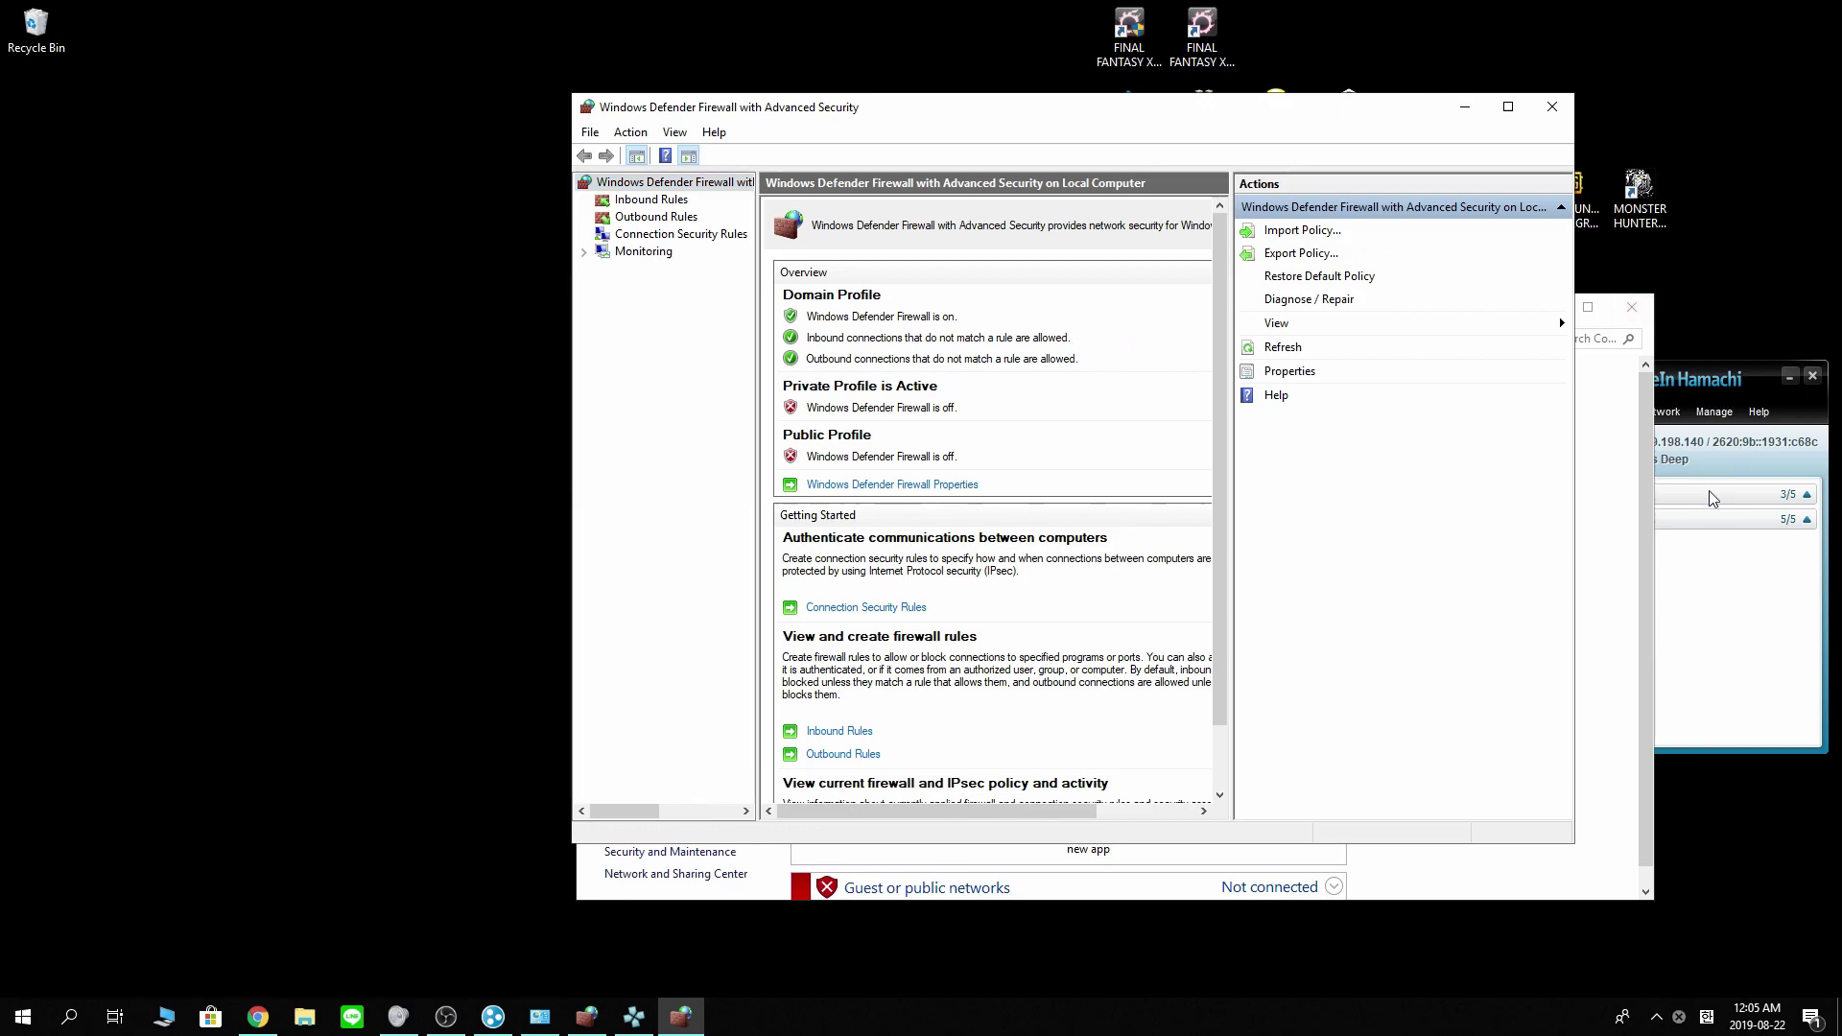
click(1465, 107)
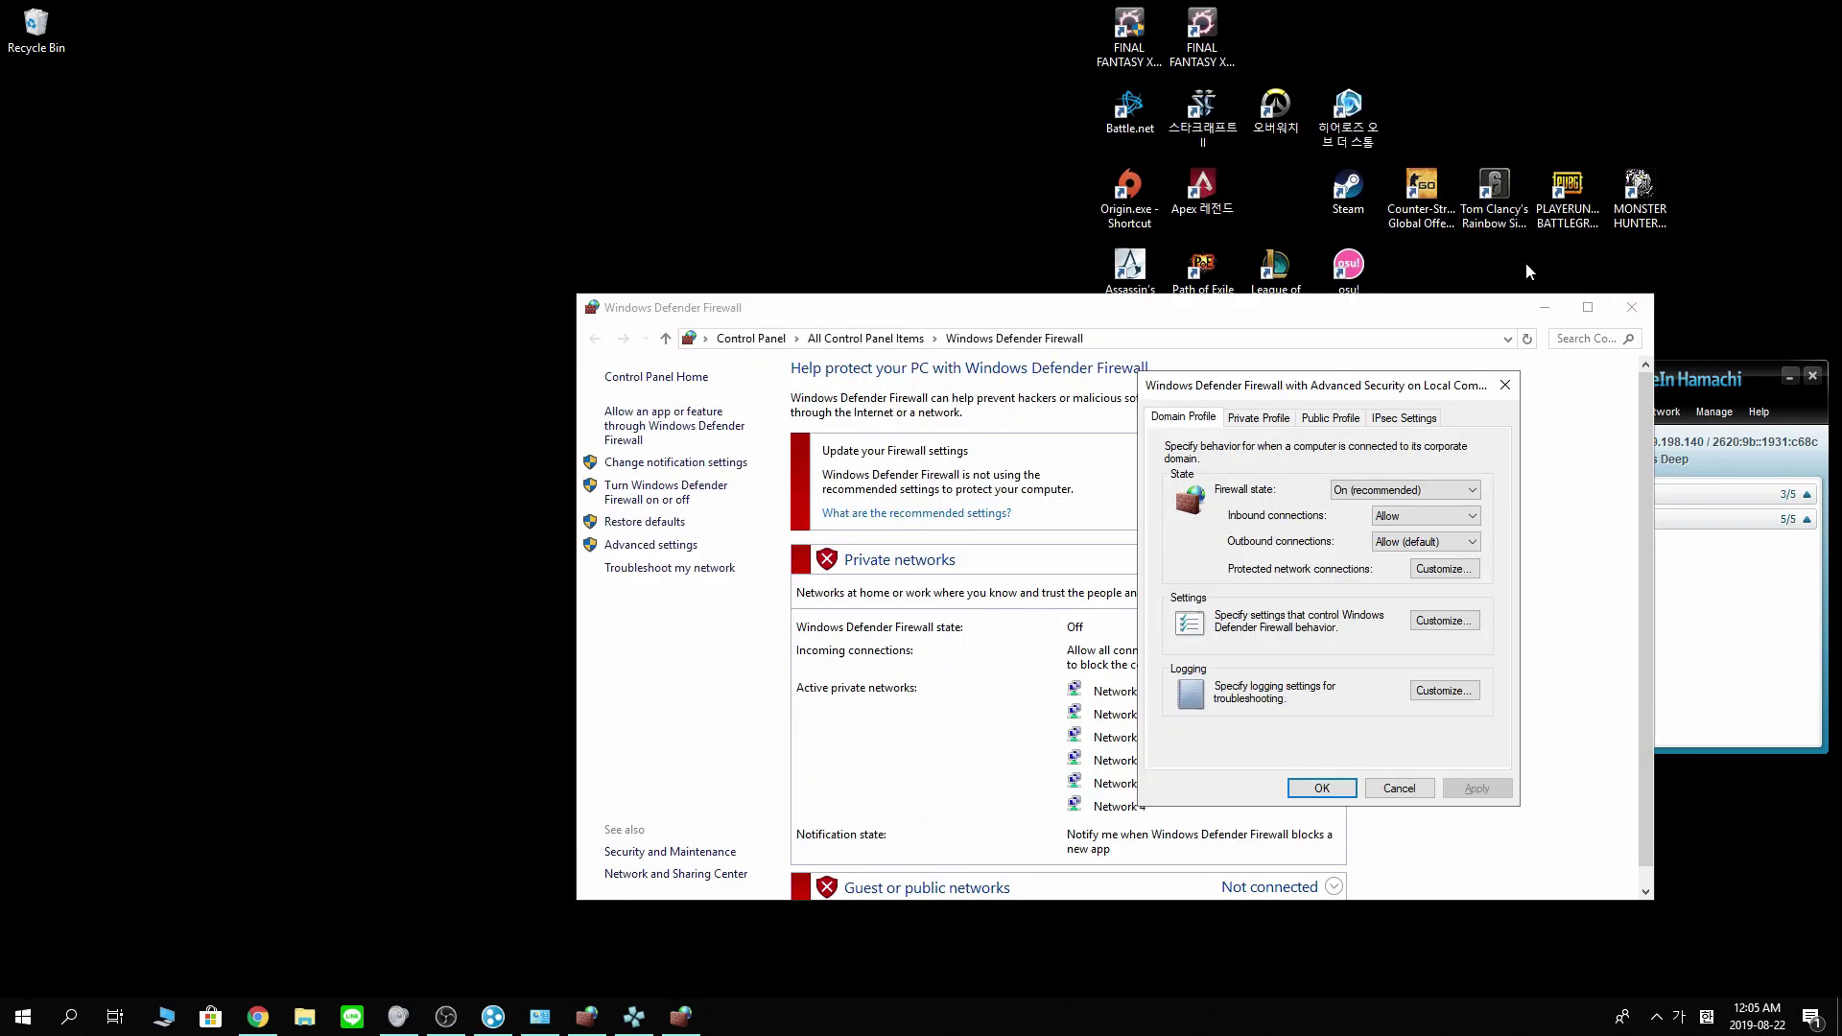
click(1504, 385)
Center the Hamachi window and browse its Network menu, cancelling Join an existing network.
click(1544, 307)
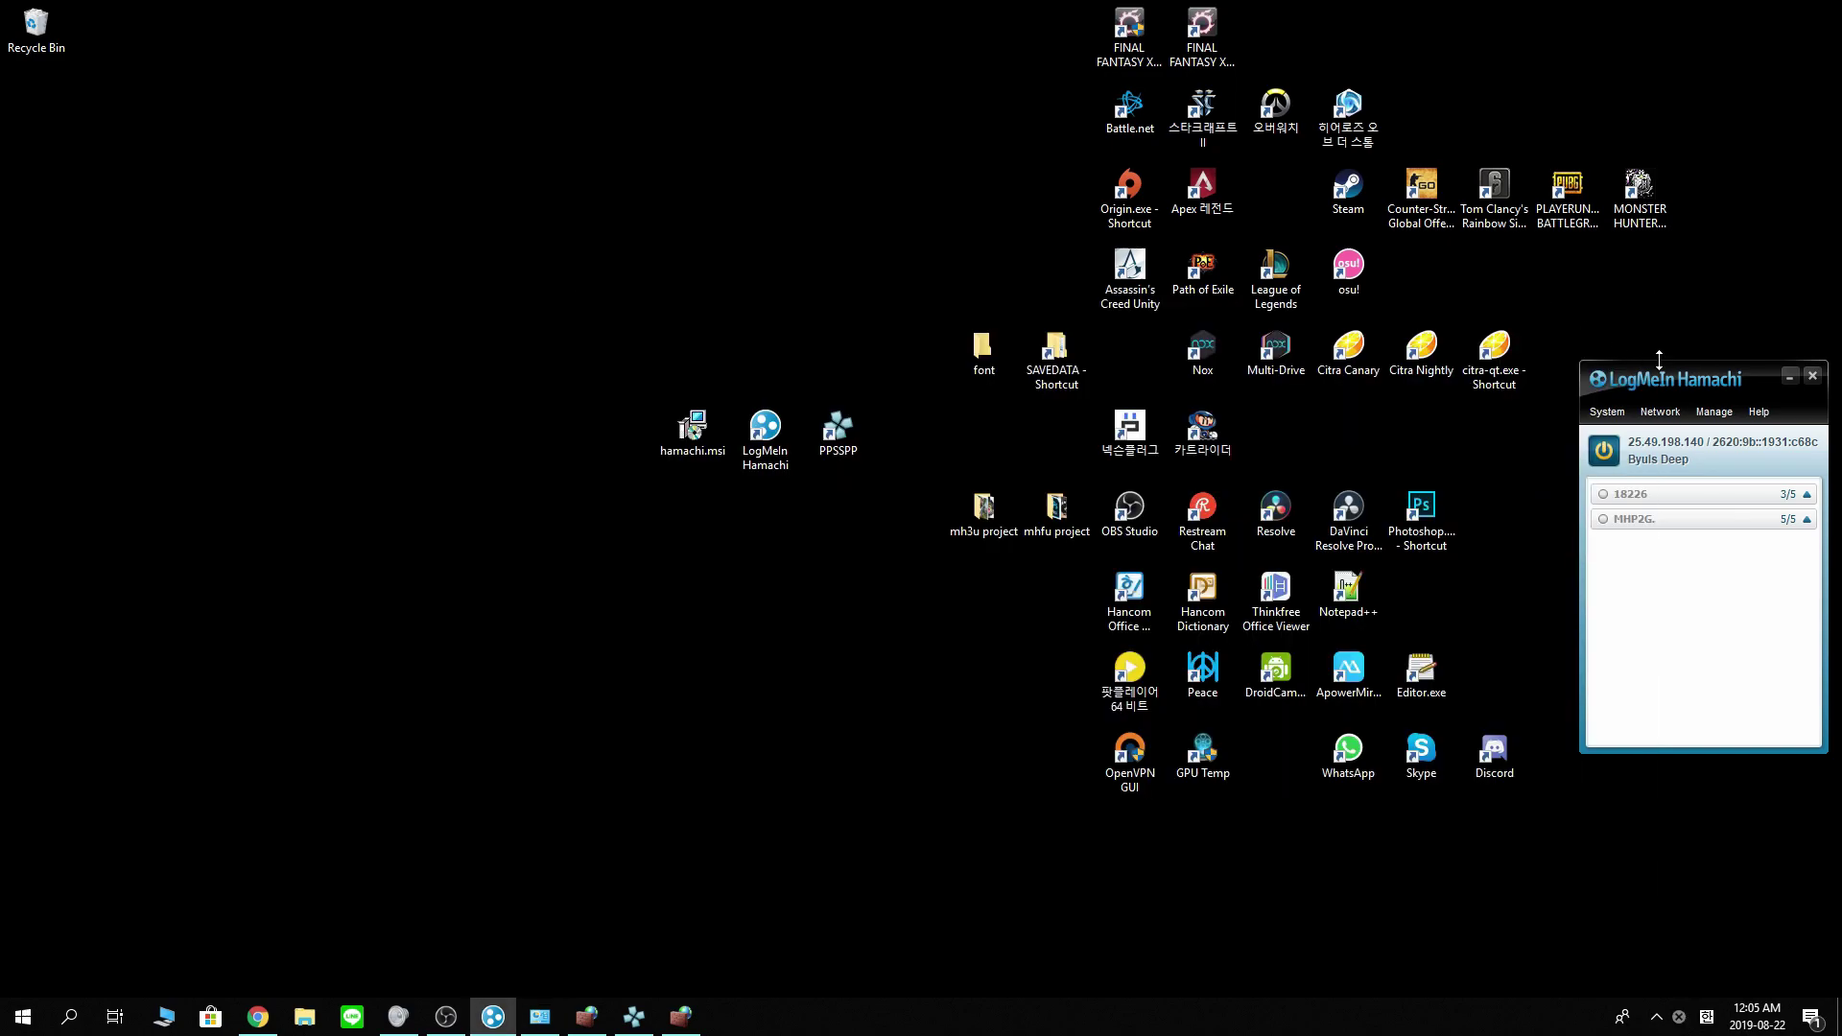
drag(1678, 380, 1065, 331)
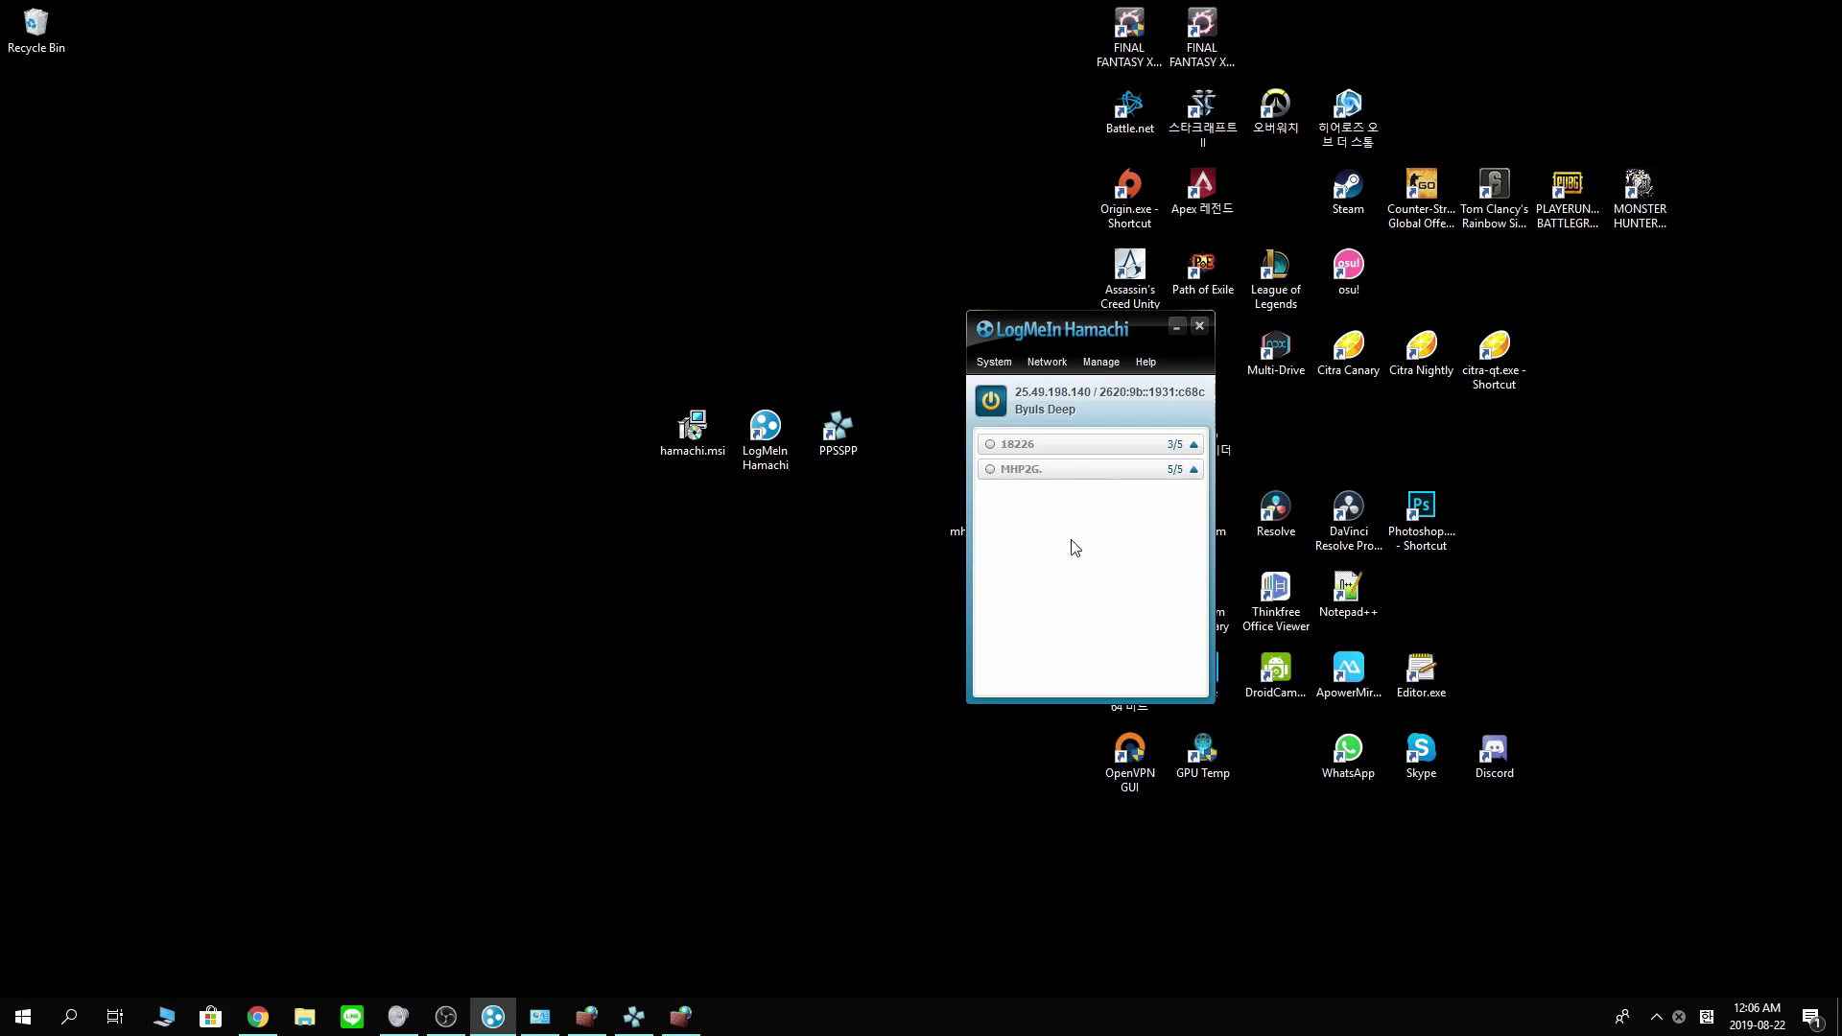
click(1059, 365)
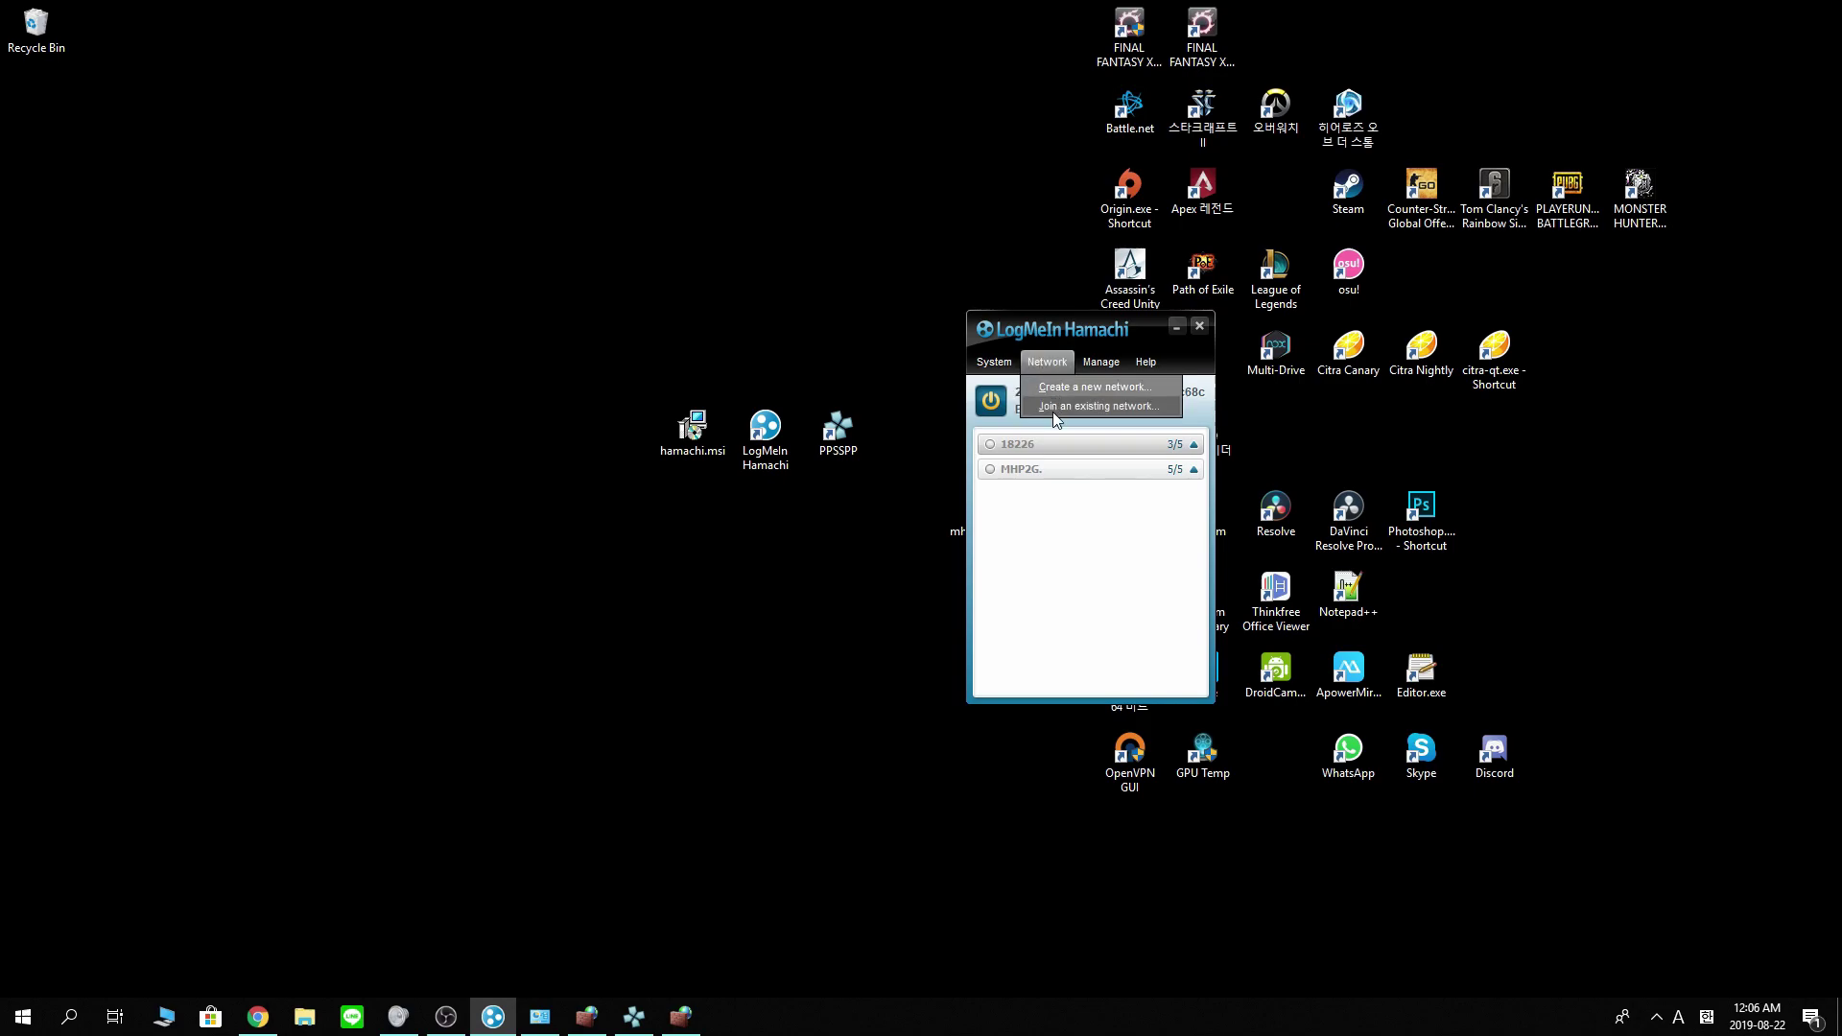
click(1127, 408)
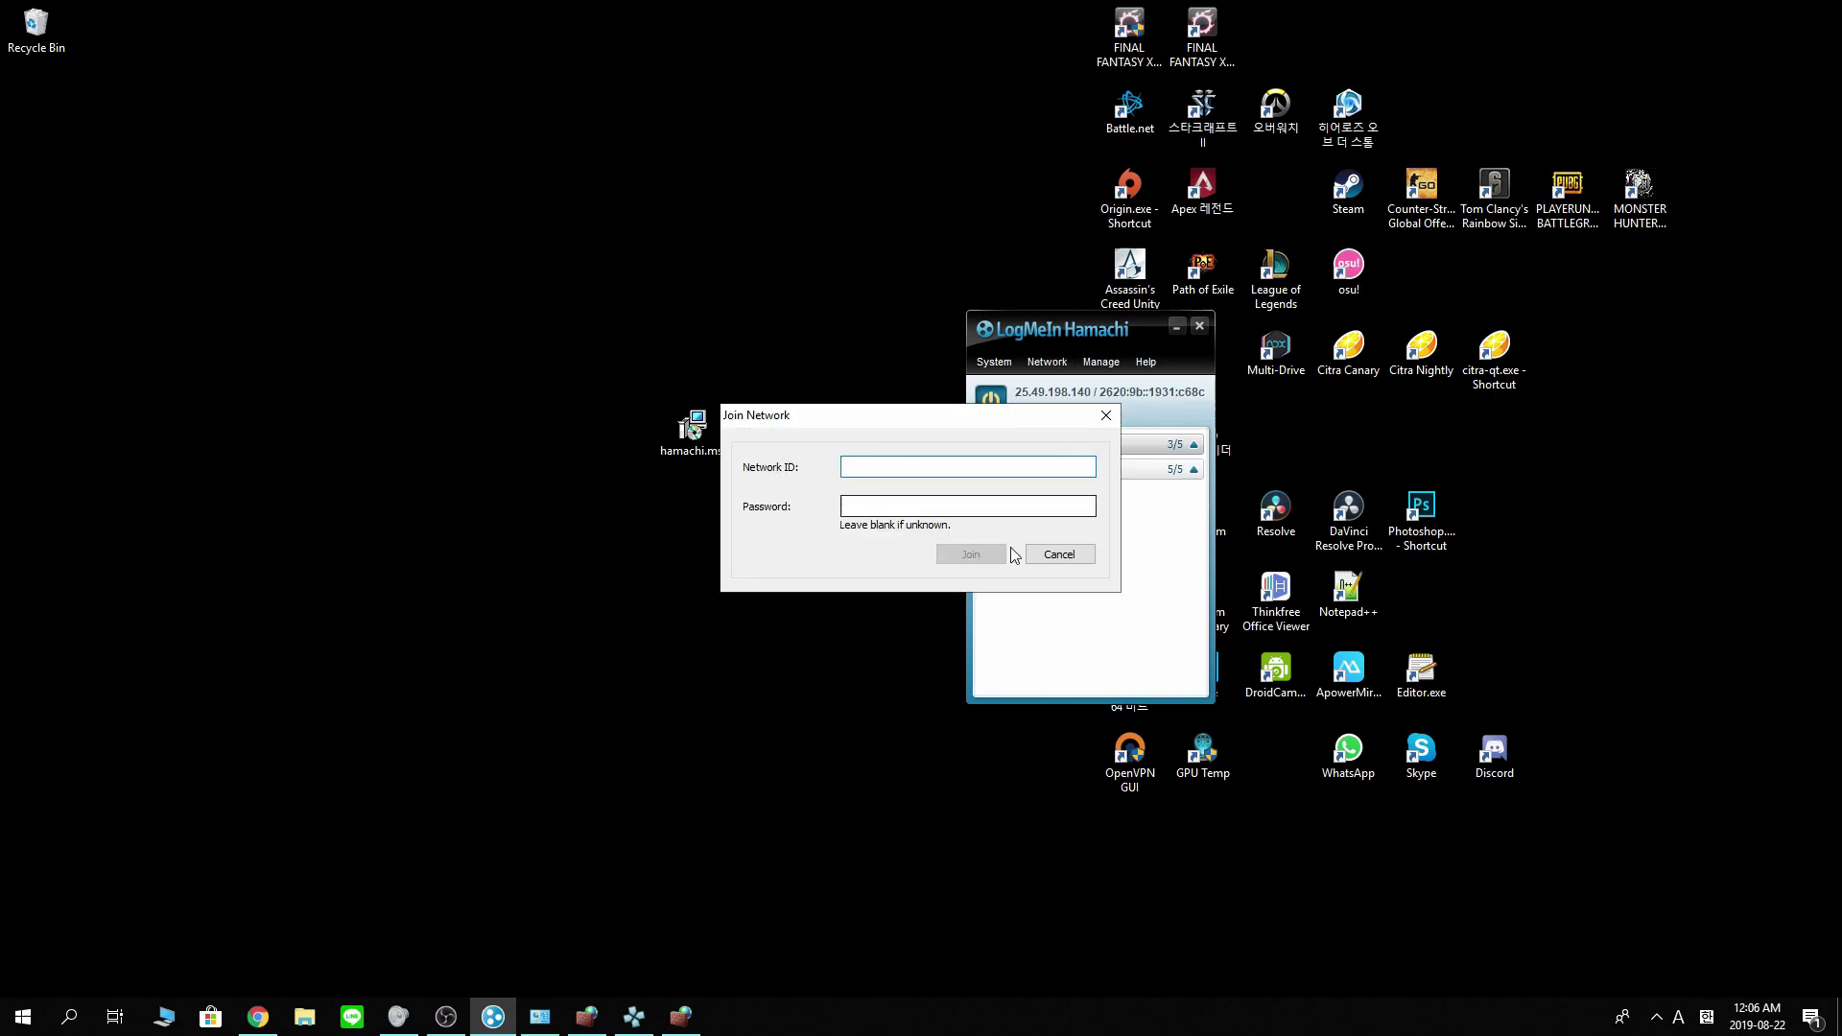
click(1059, 555)
click(1047, 362)
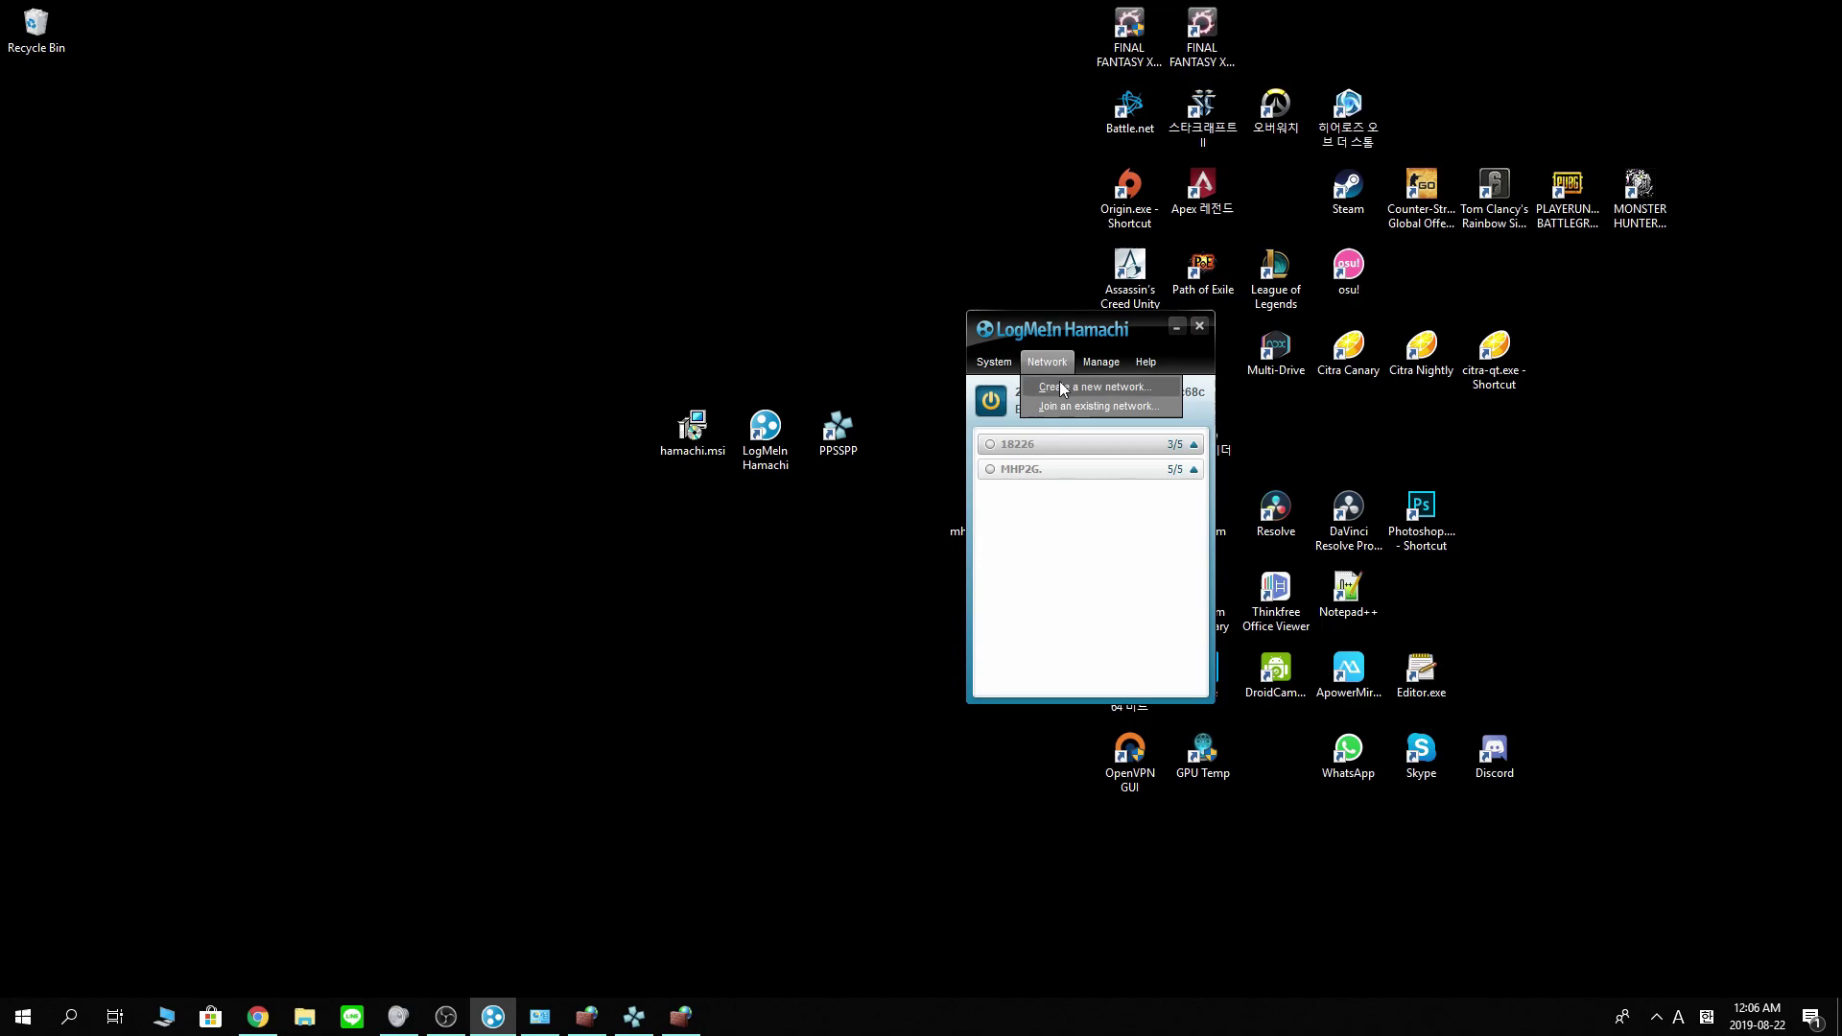
Fill in a new network's ID and password twice and try to create it.
click(1059, 382)
drag(1001, 343, 1089, 337)
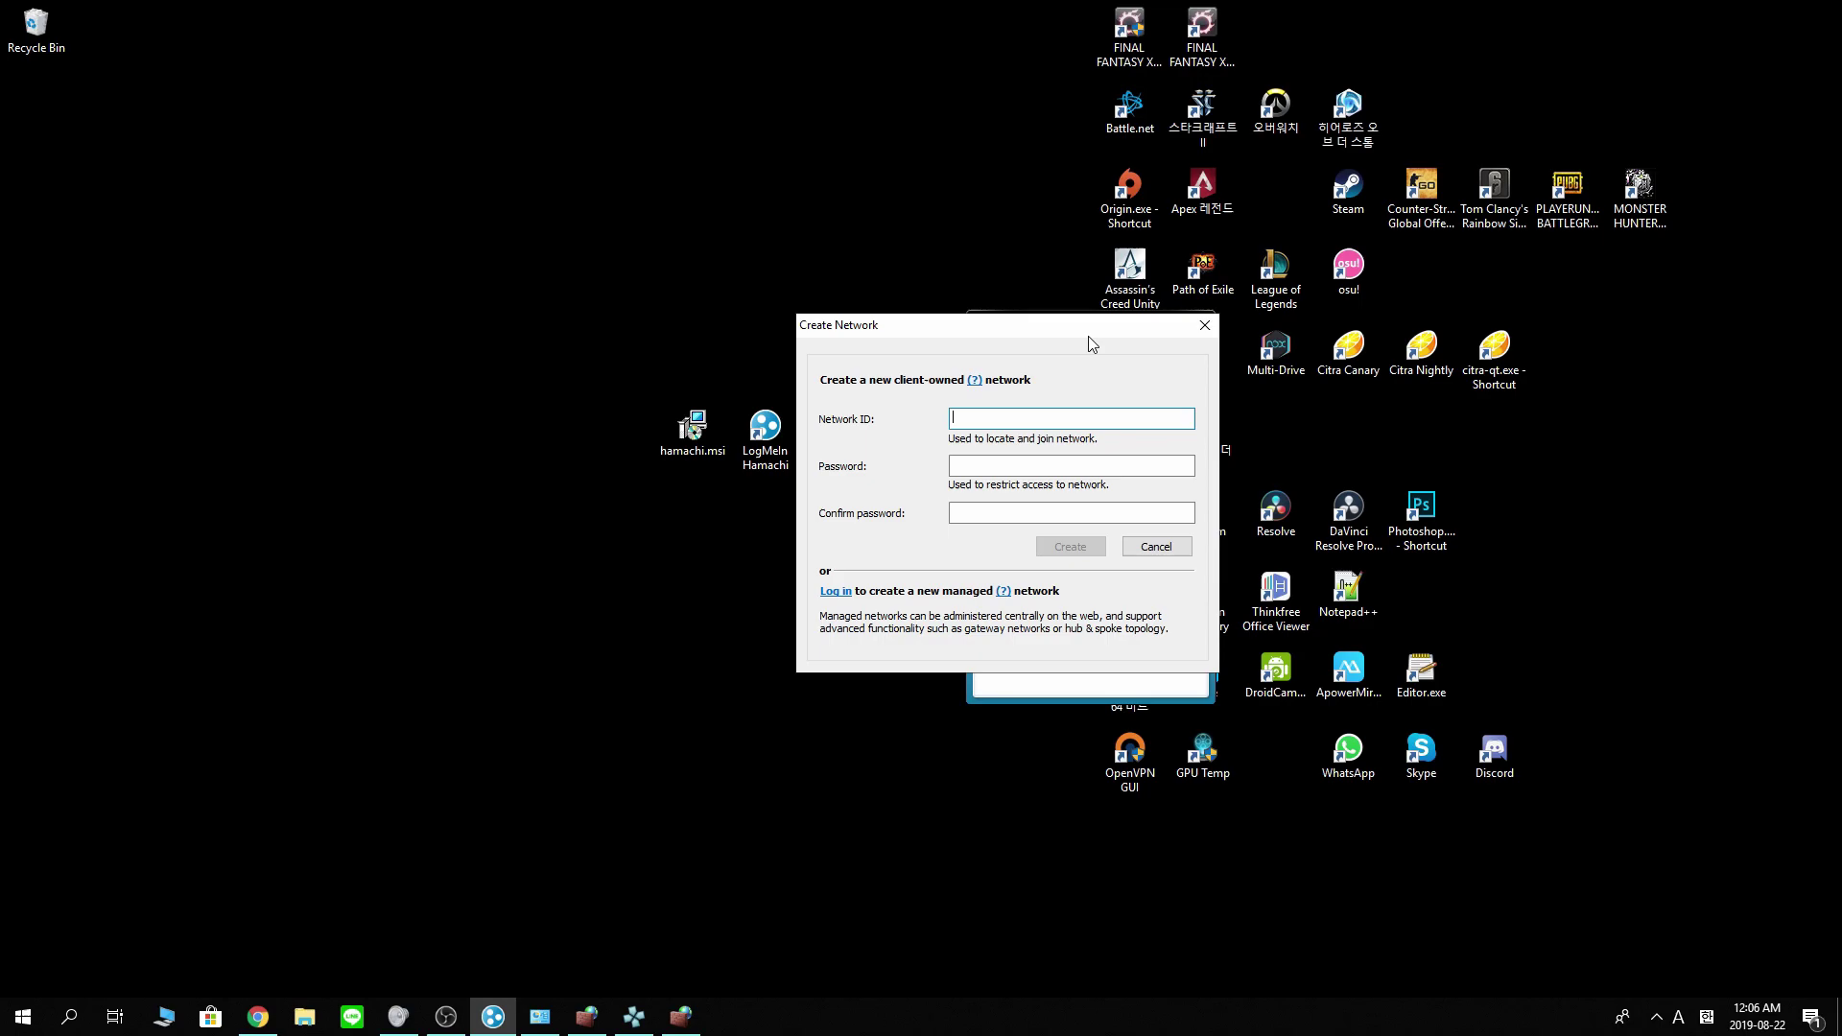
text(s)
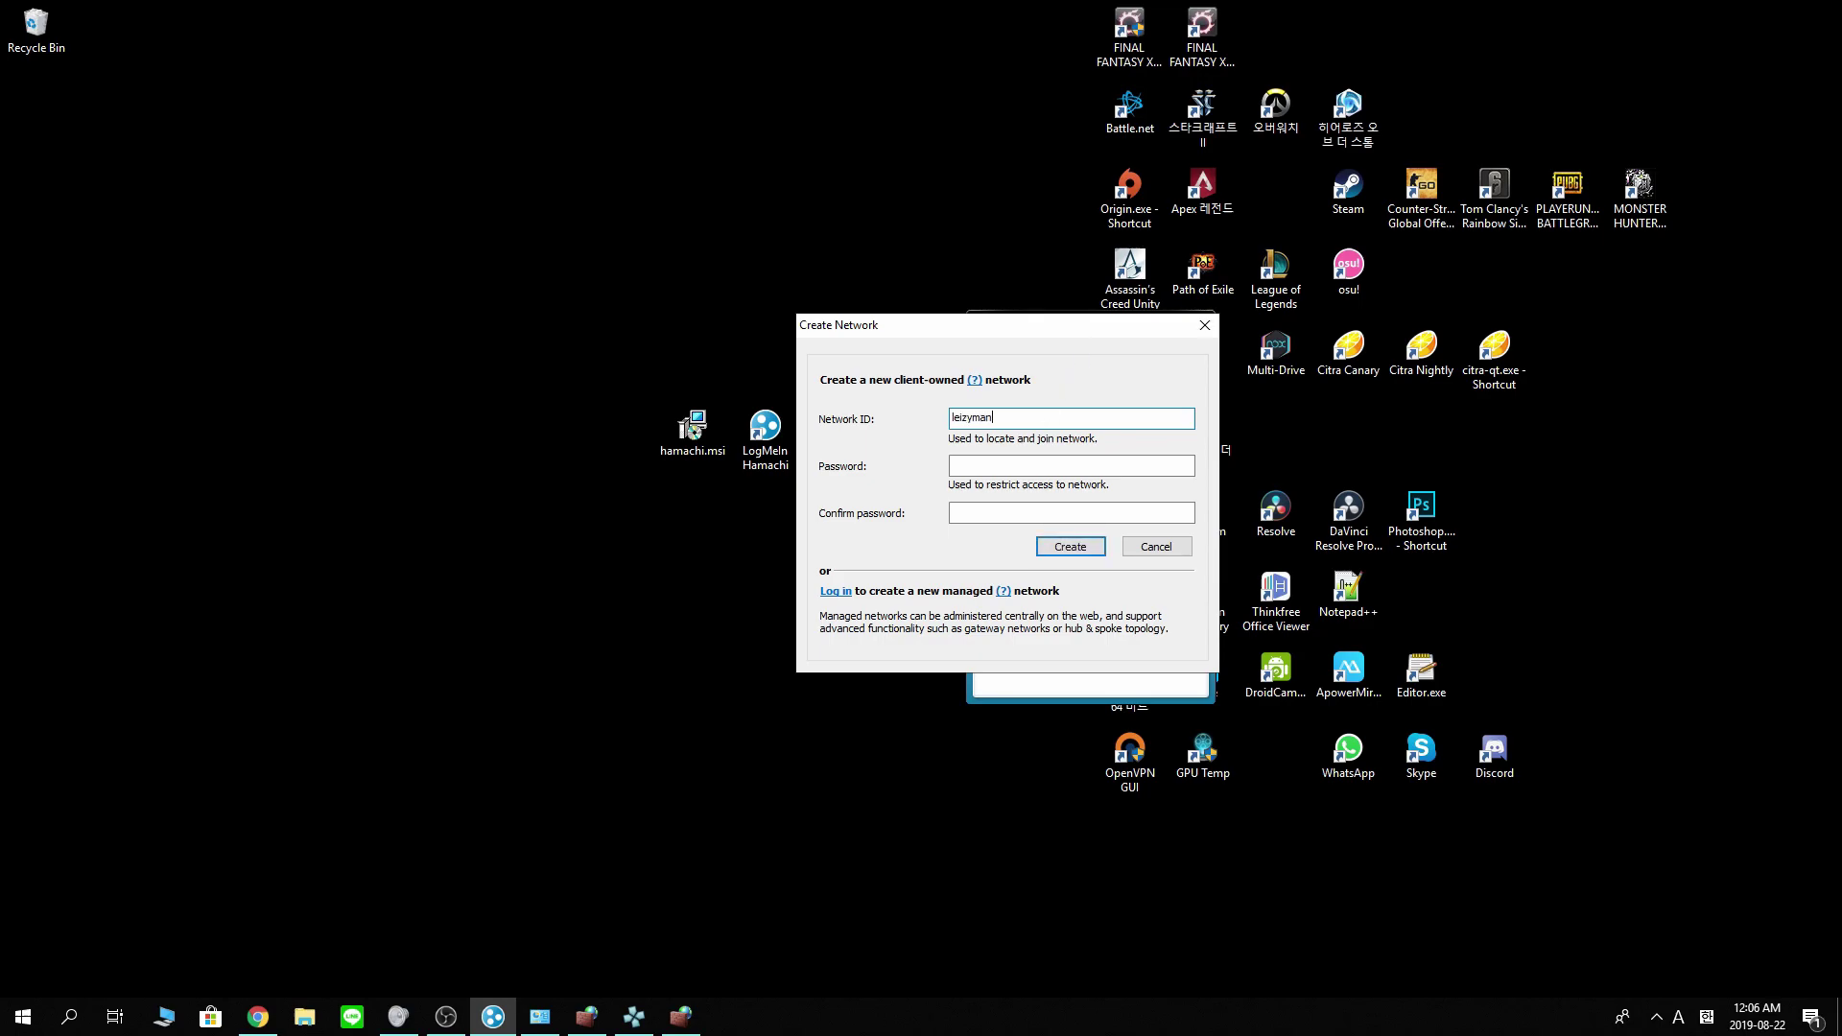
click(955, 465)
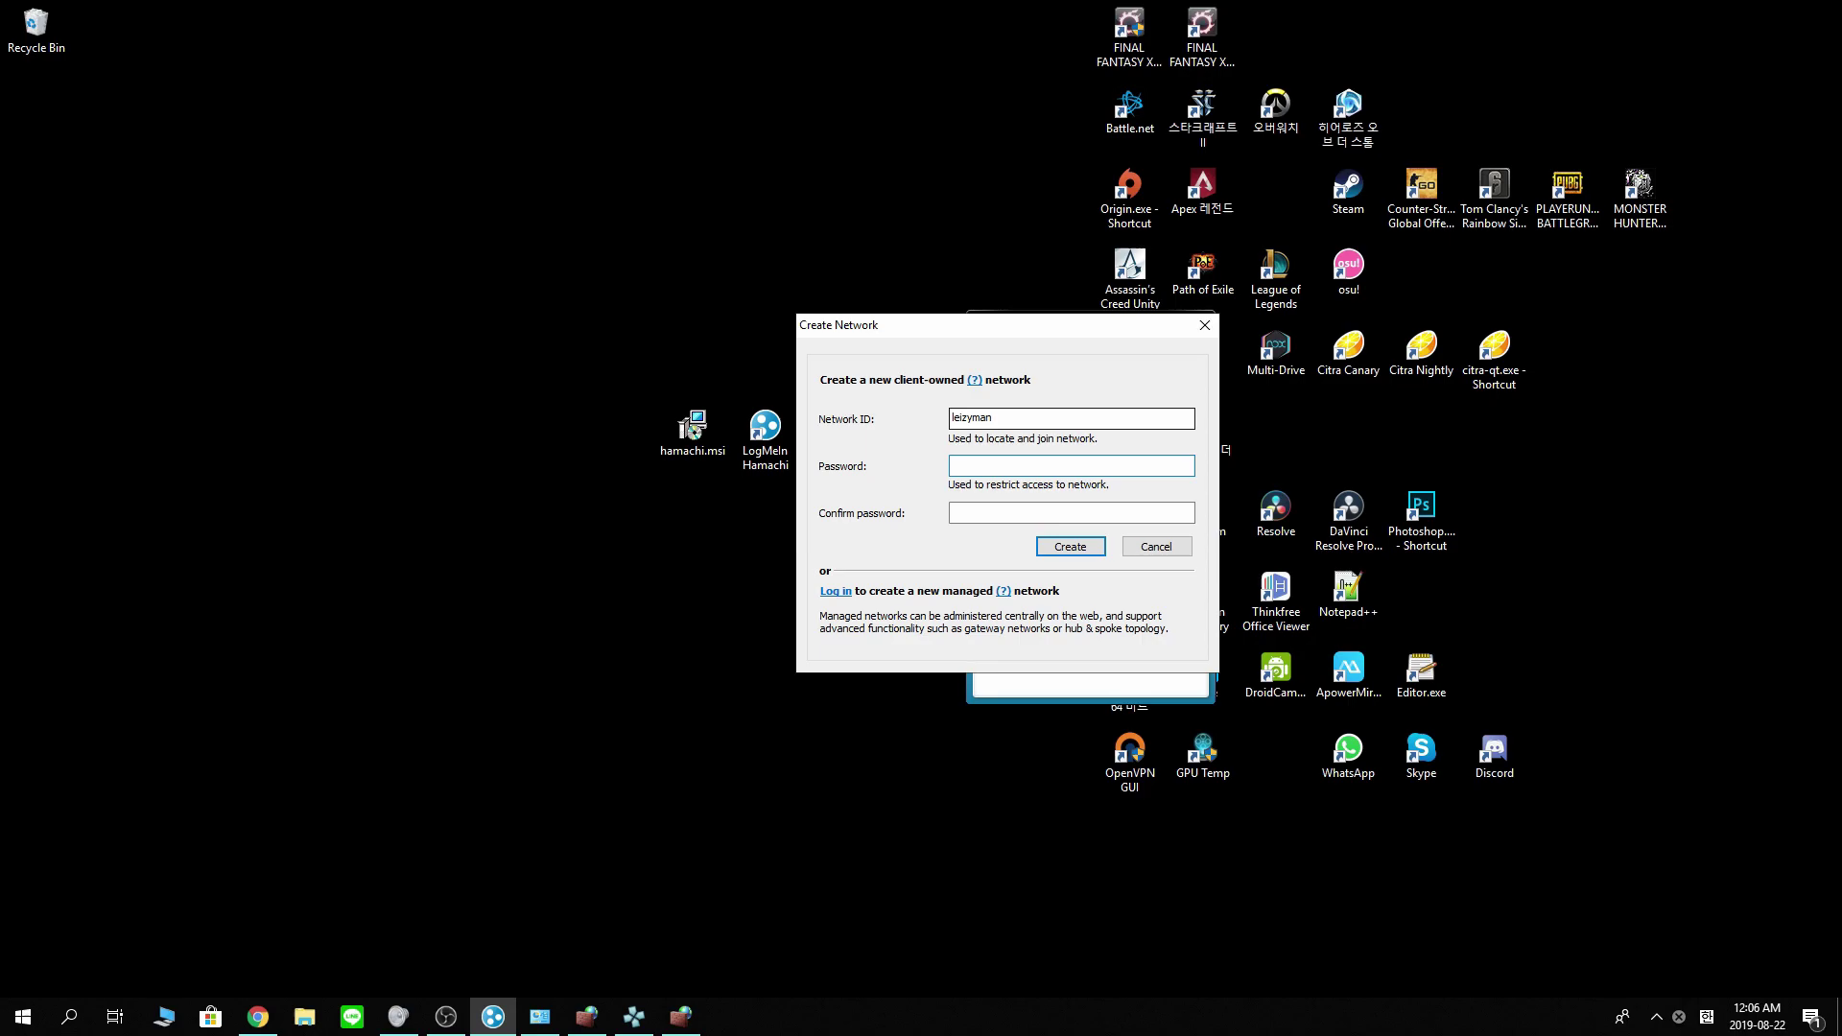
click(952, 513)
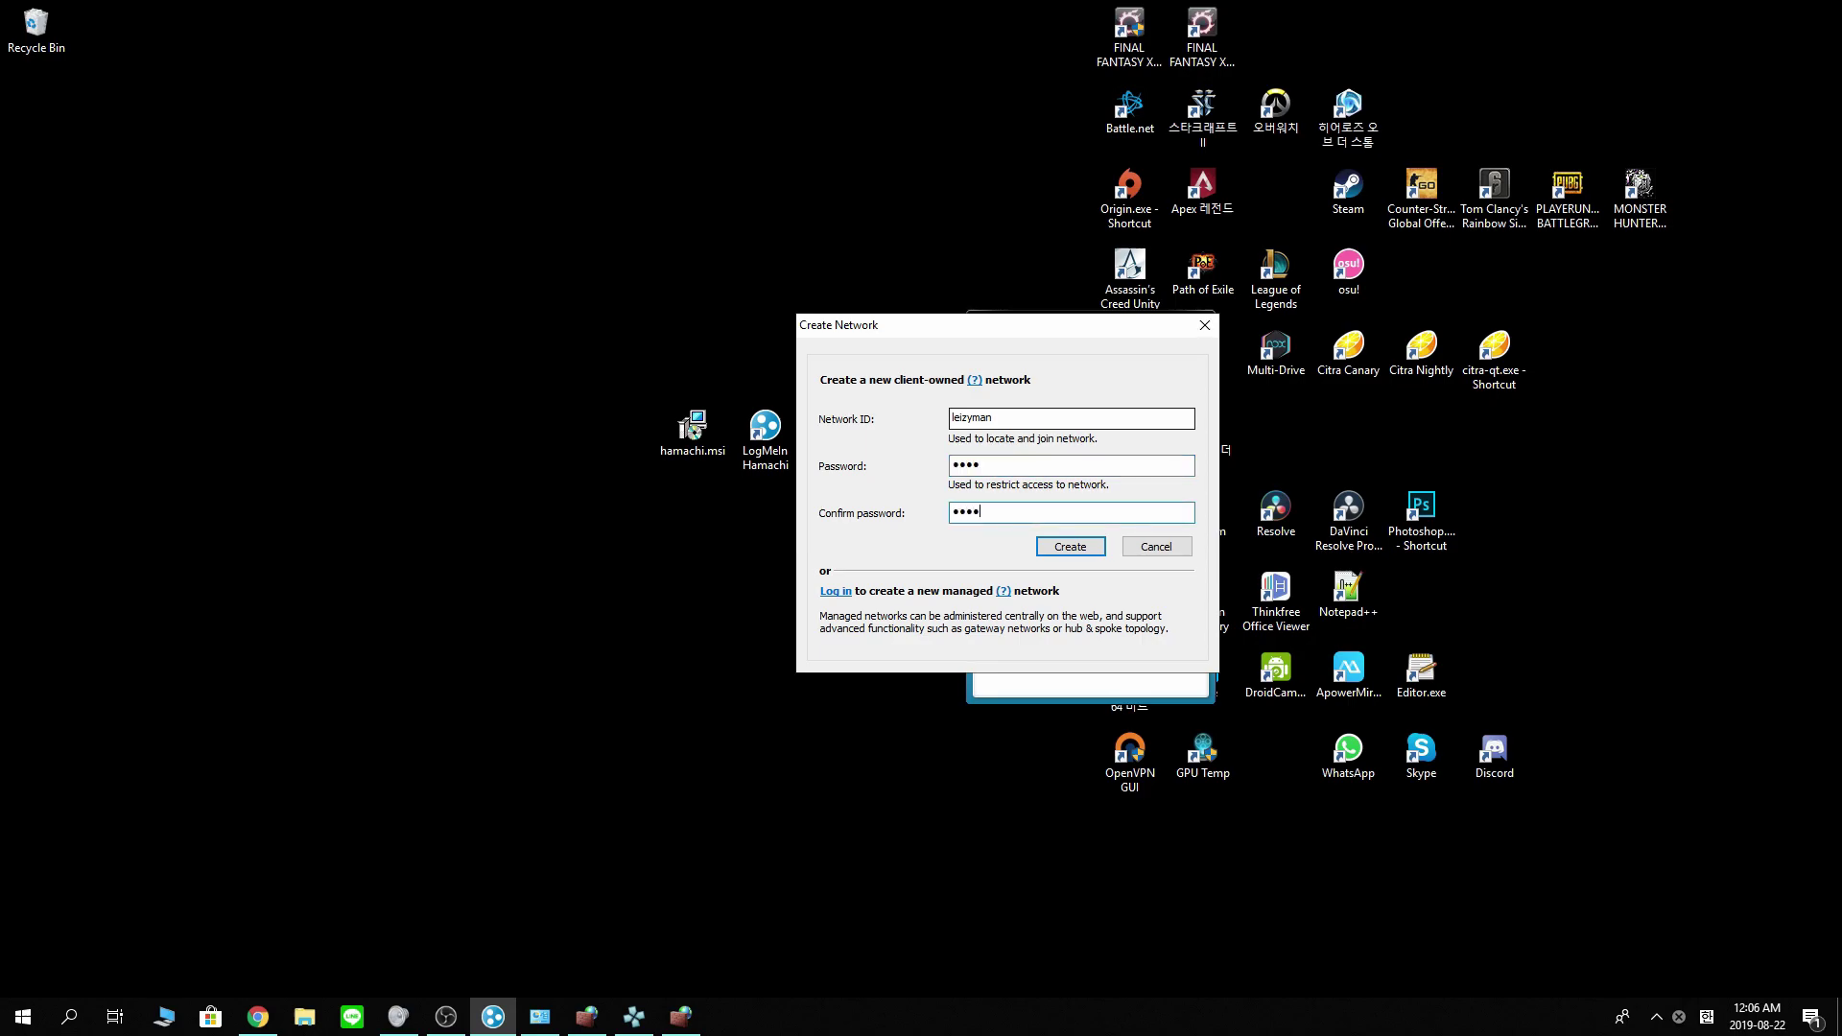
drag(963, 422, 953, 422)
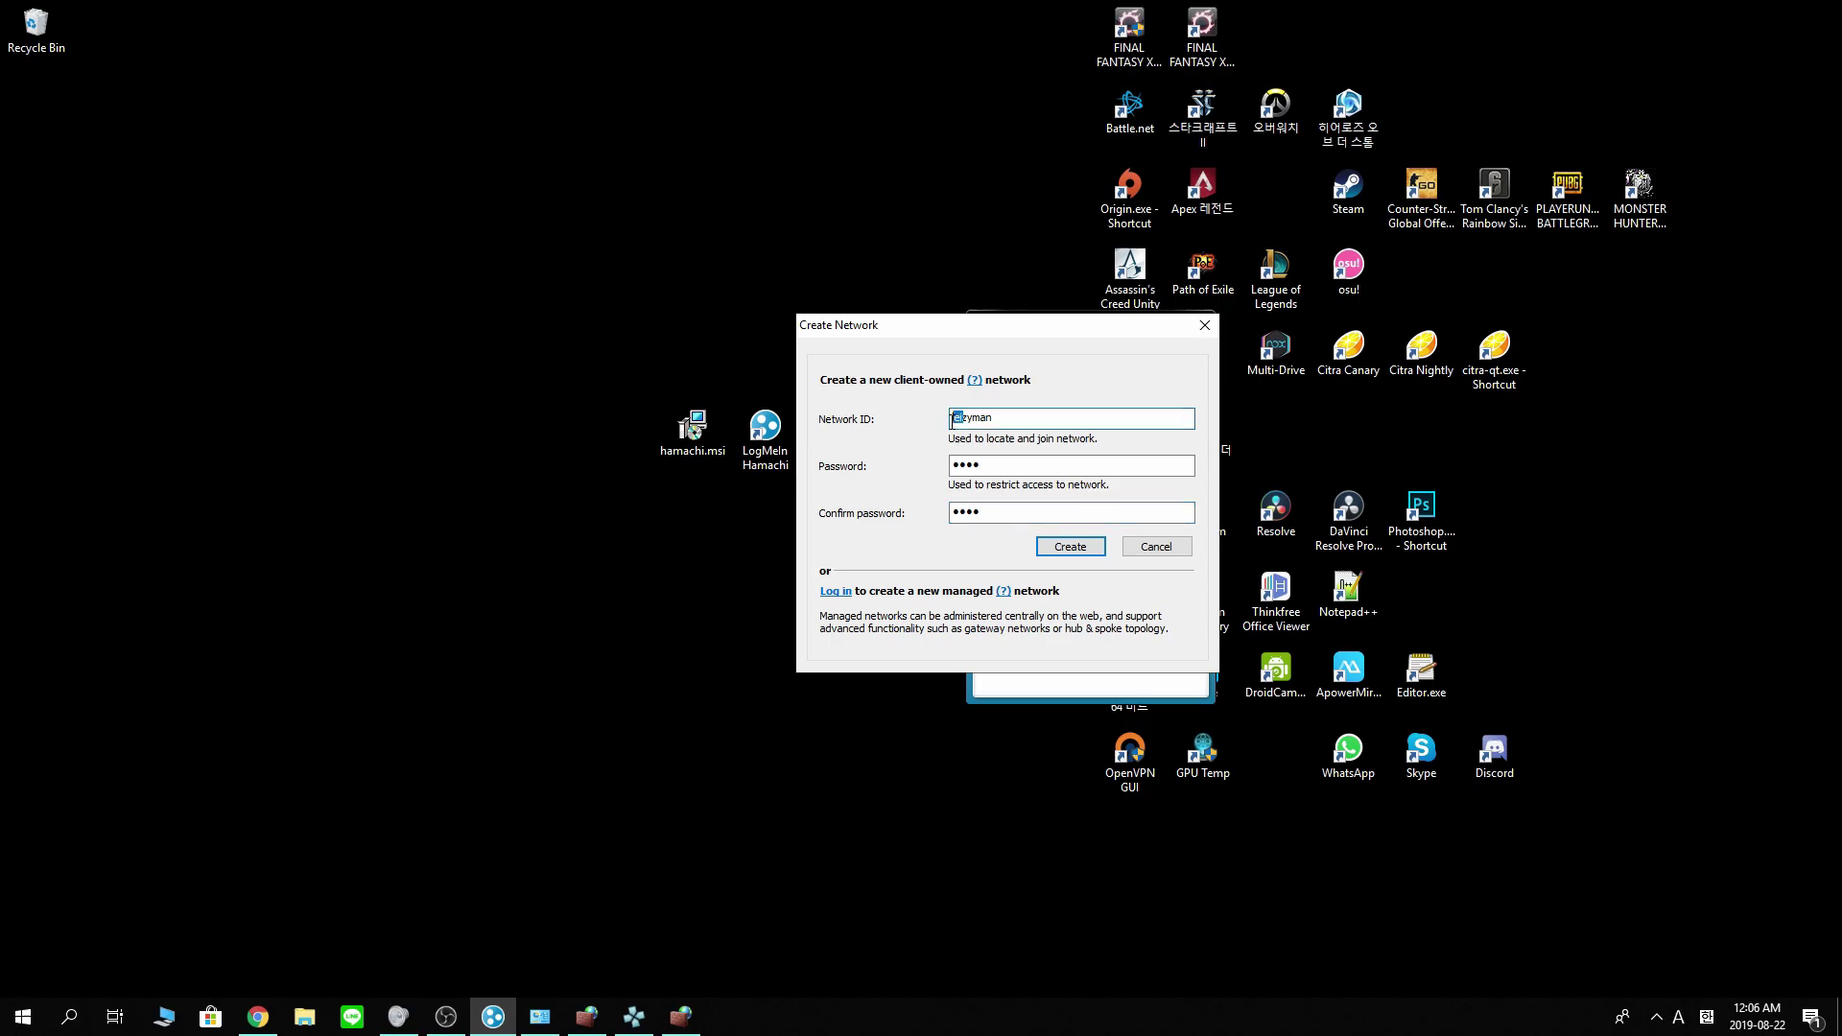
text(a)
click(1065, 546)
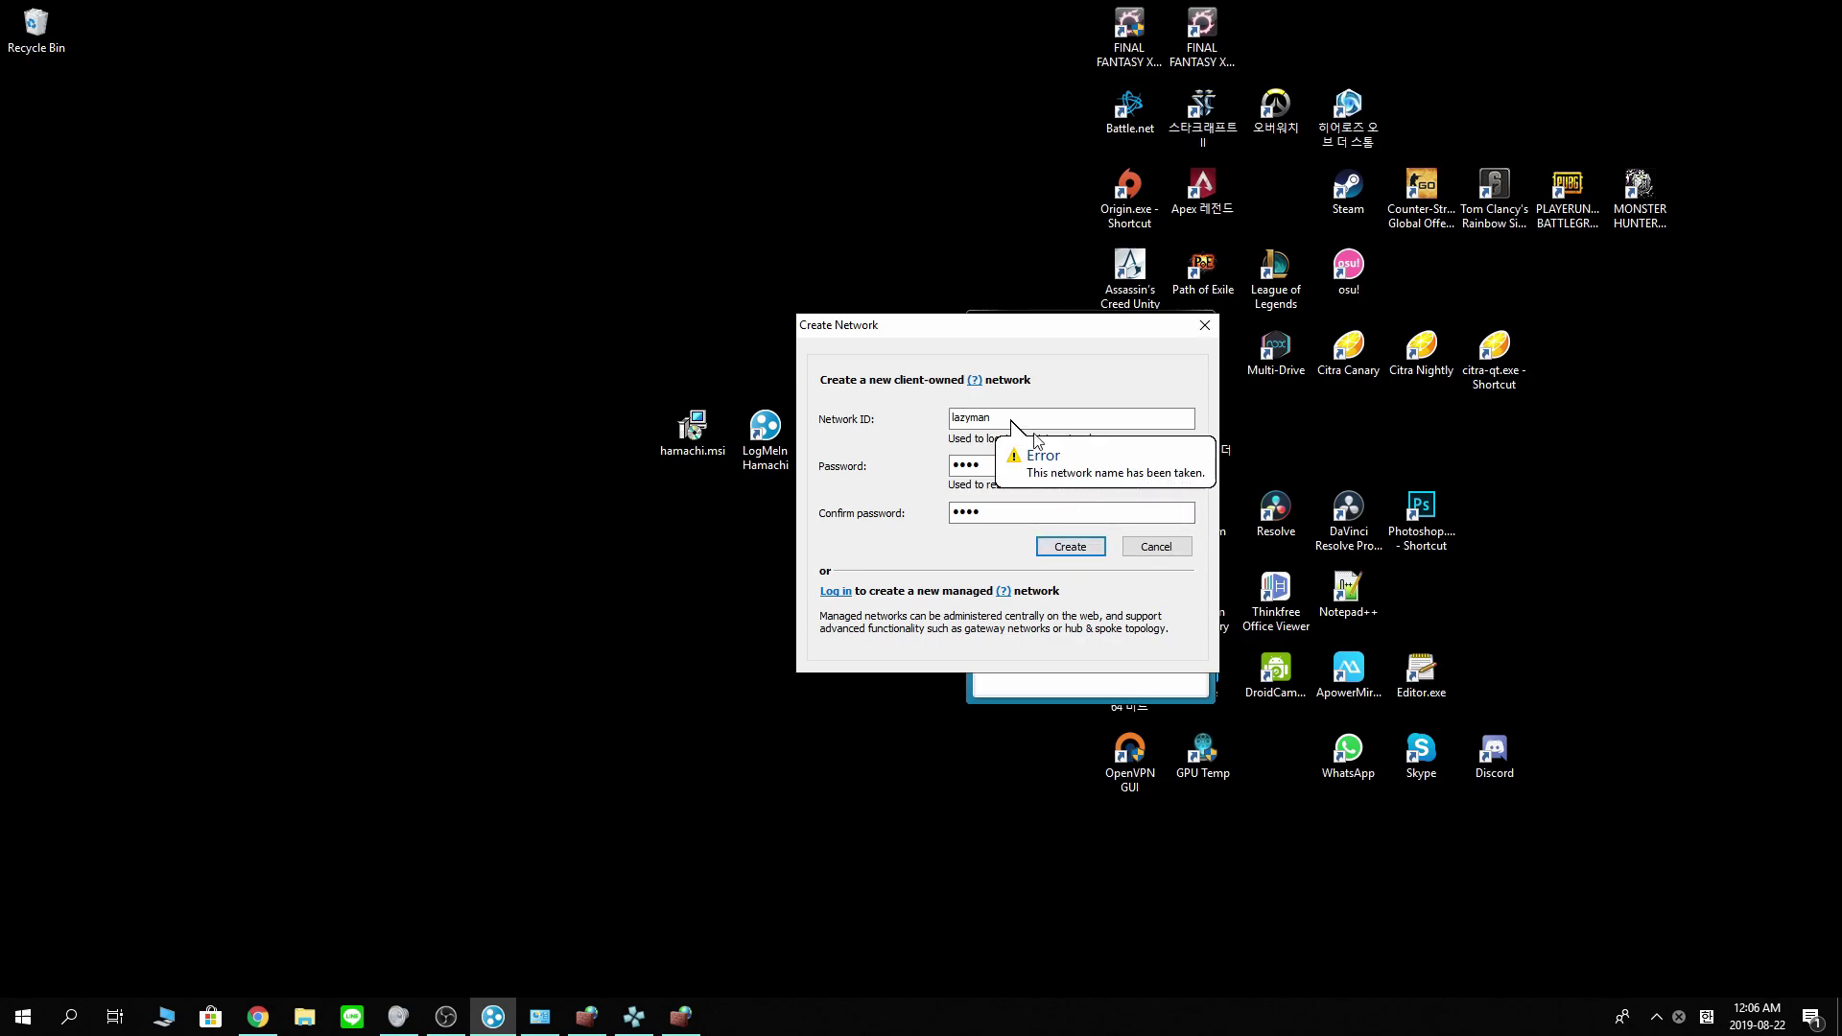
Change the taken network name to leizyman and create the network.
click(954, 419)
text(i)
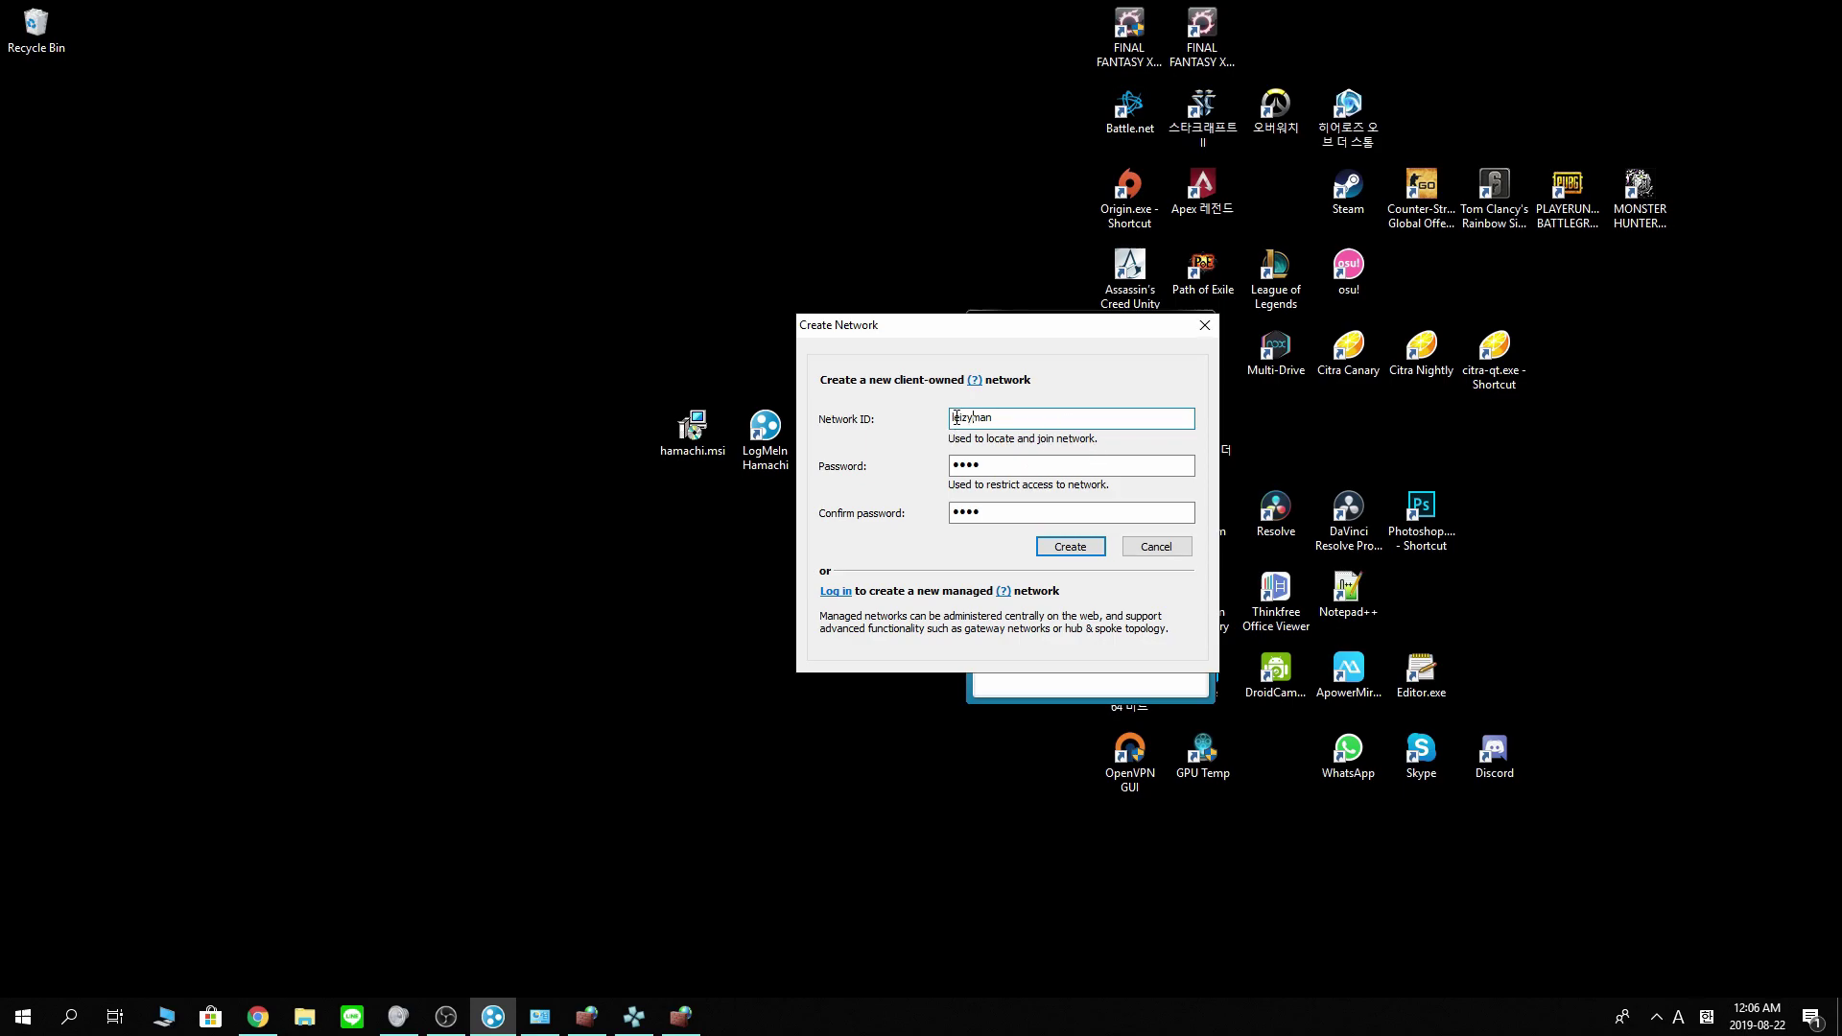
double_click(957, 418)
click(1066, 548)
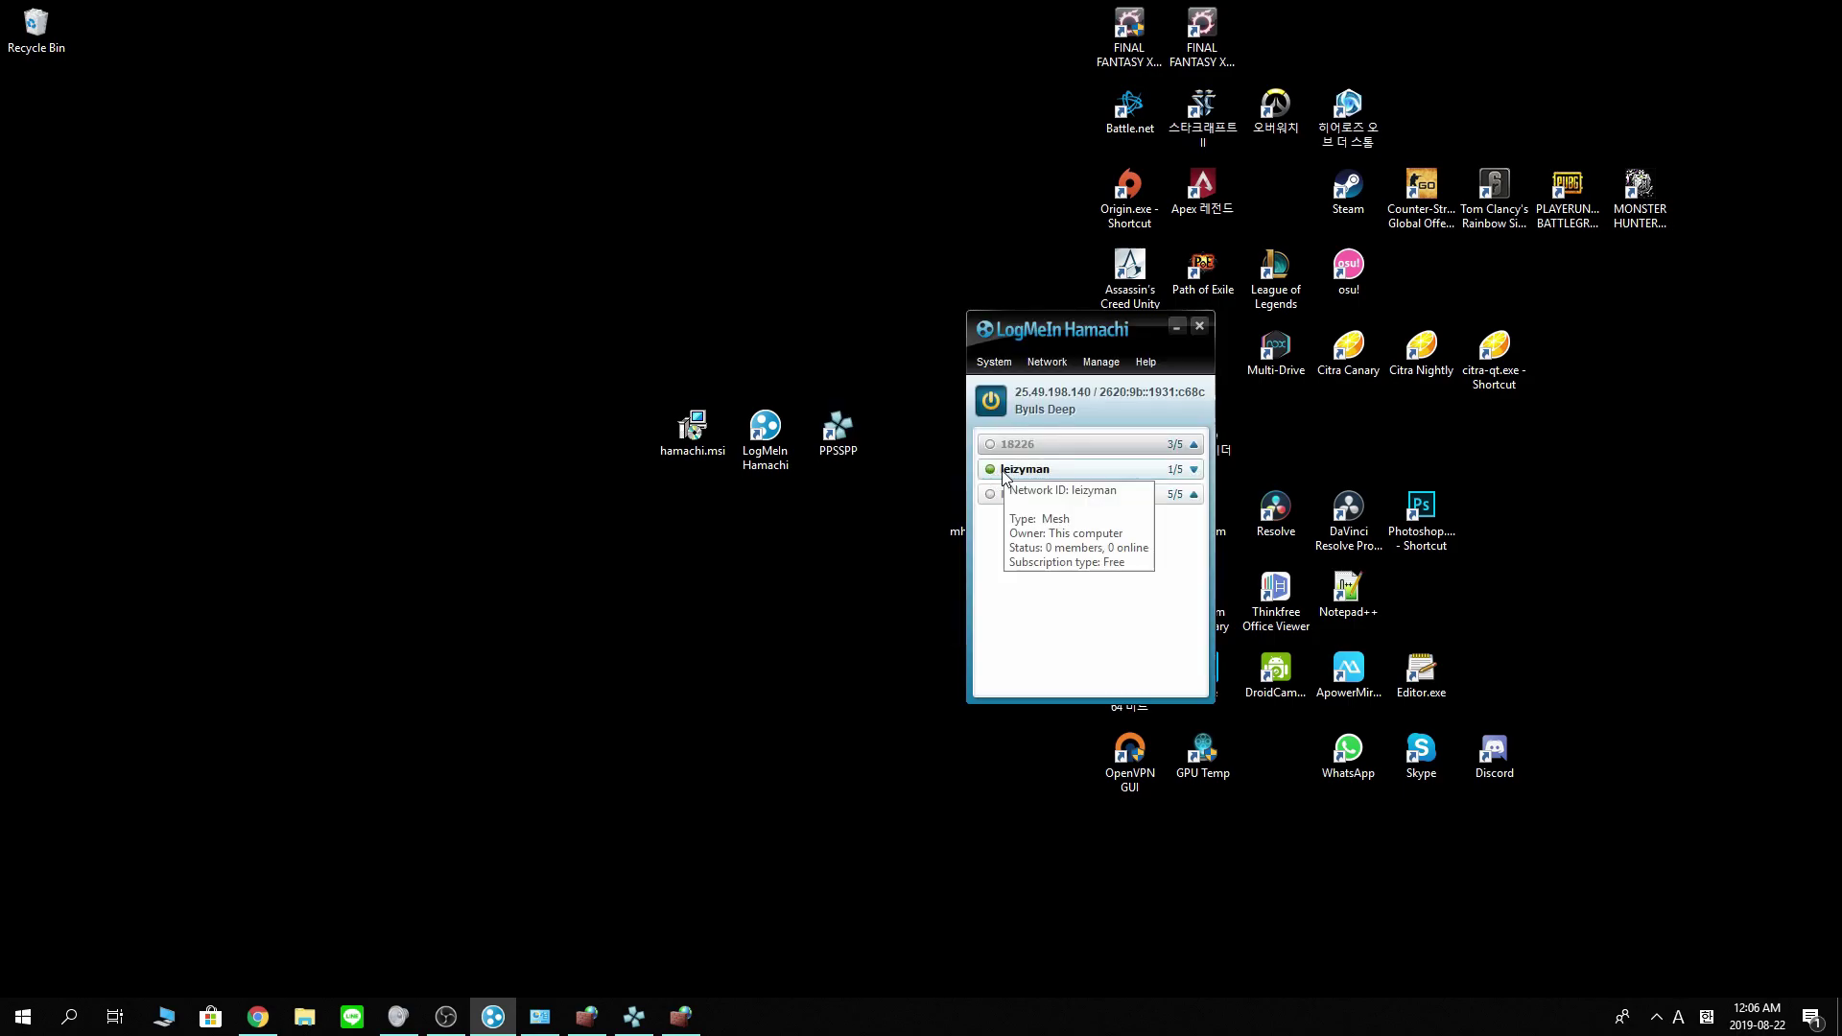
Copy the IPv4 address 25.49.198.140, move Hamachi right, and restore the Monster Hunter window.
right_click(1041, 476)
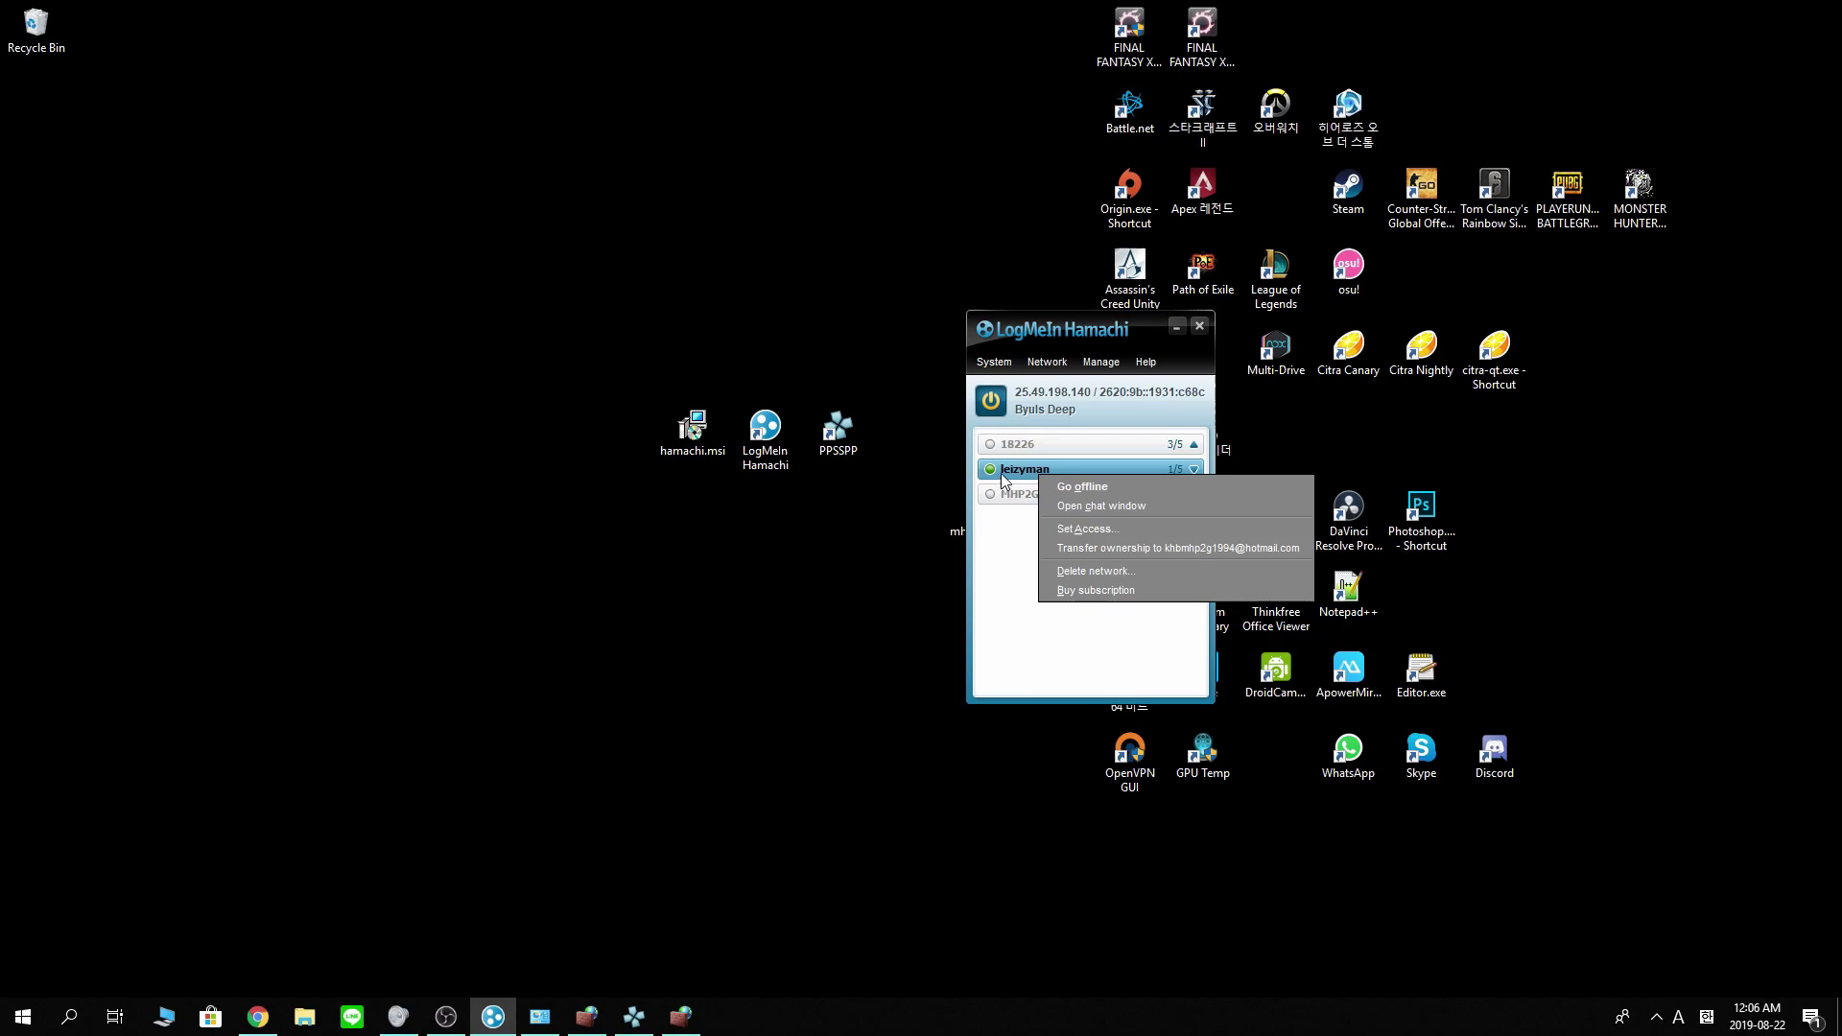
right_click(1090, 469)
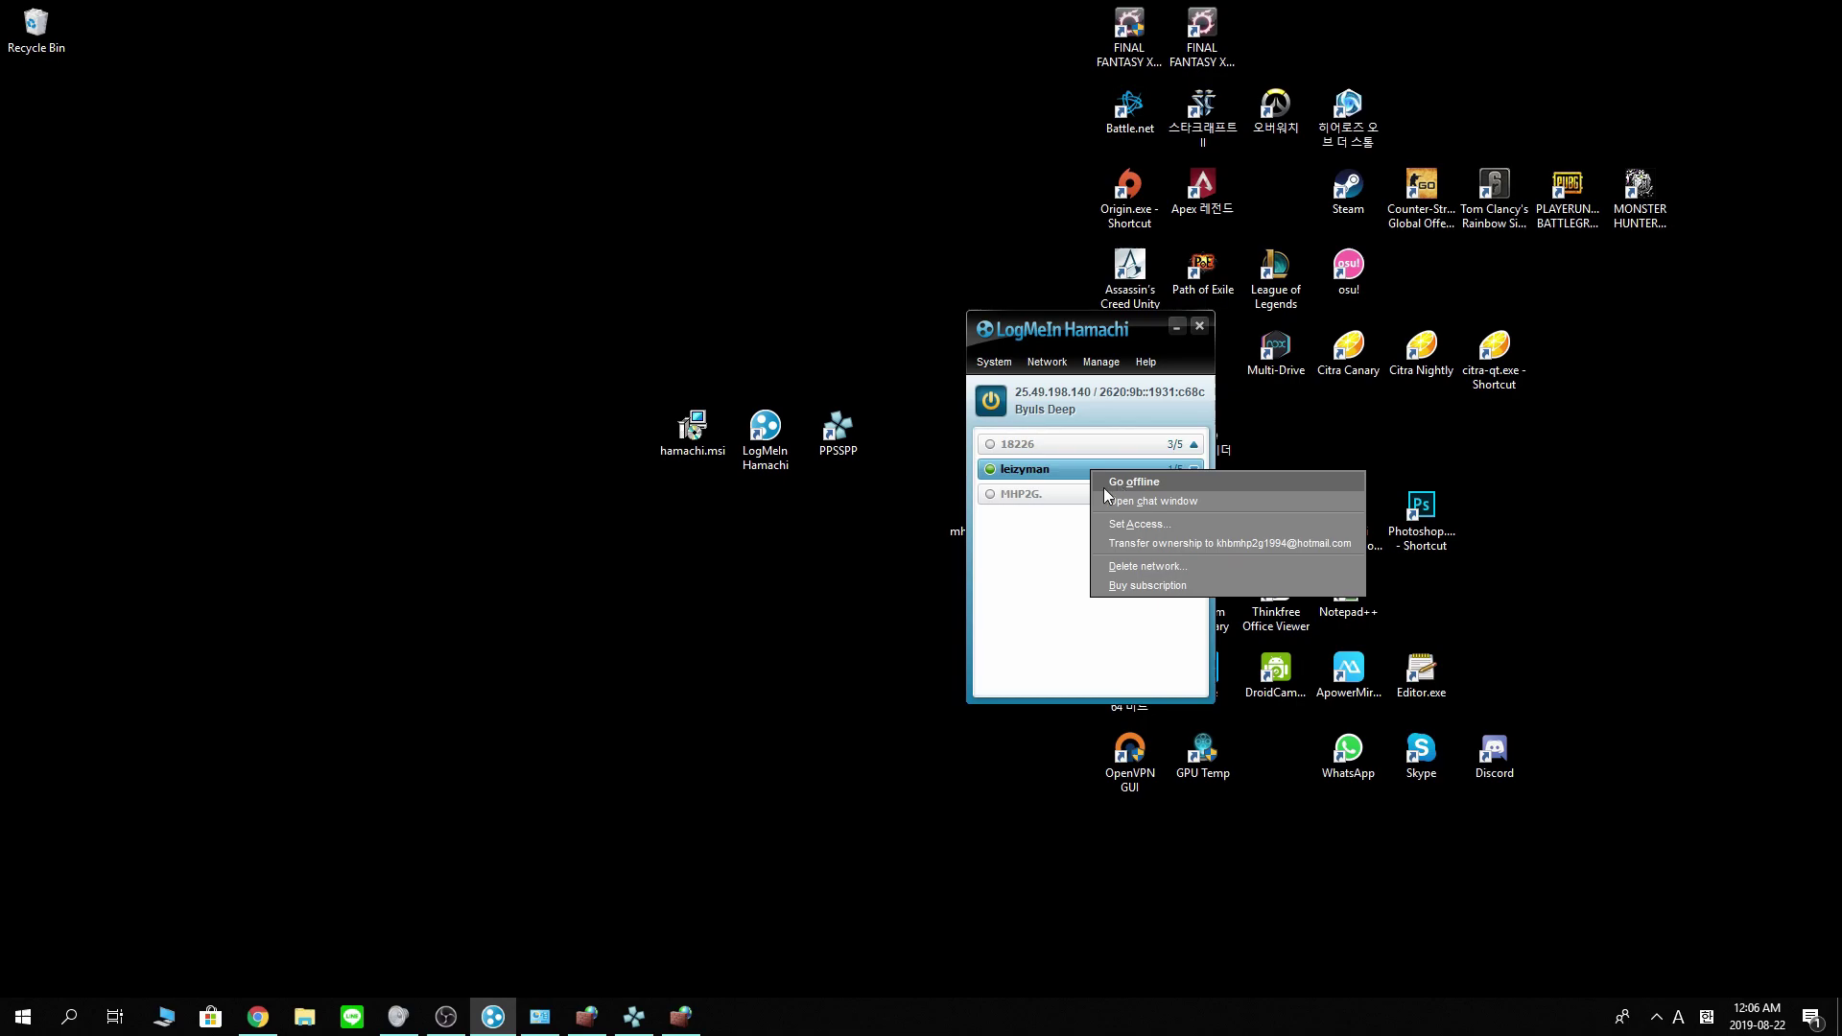
click(1048, 560)
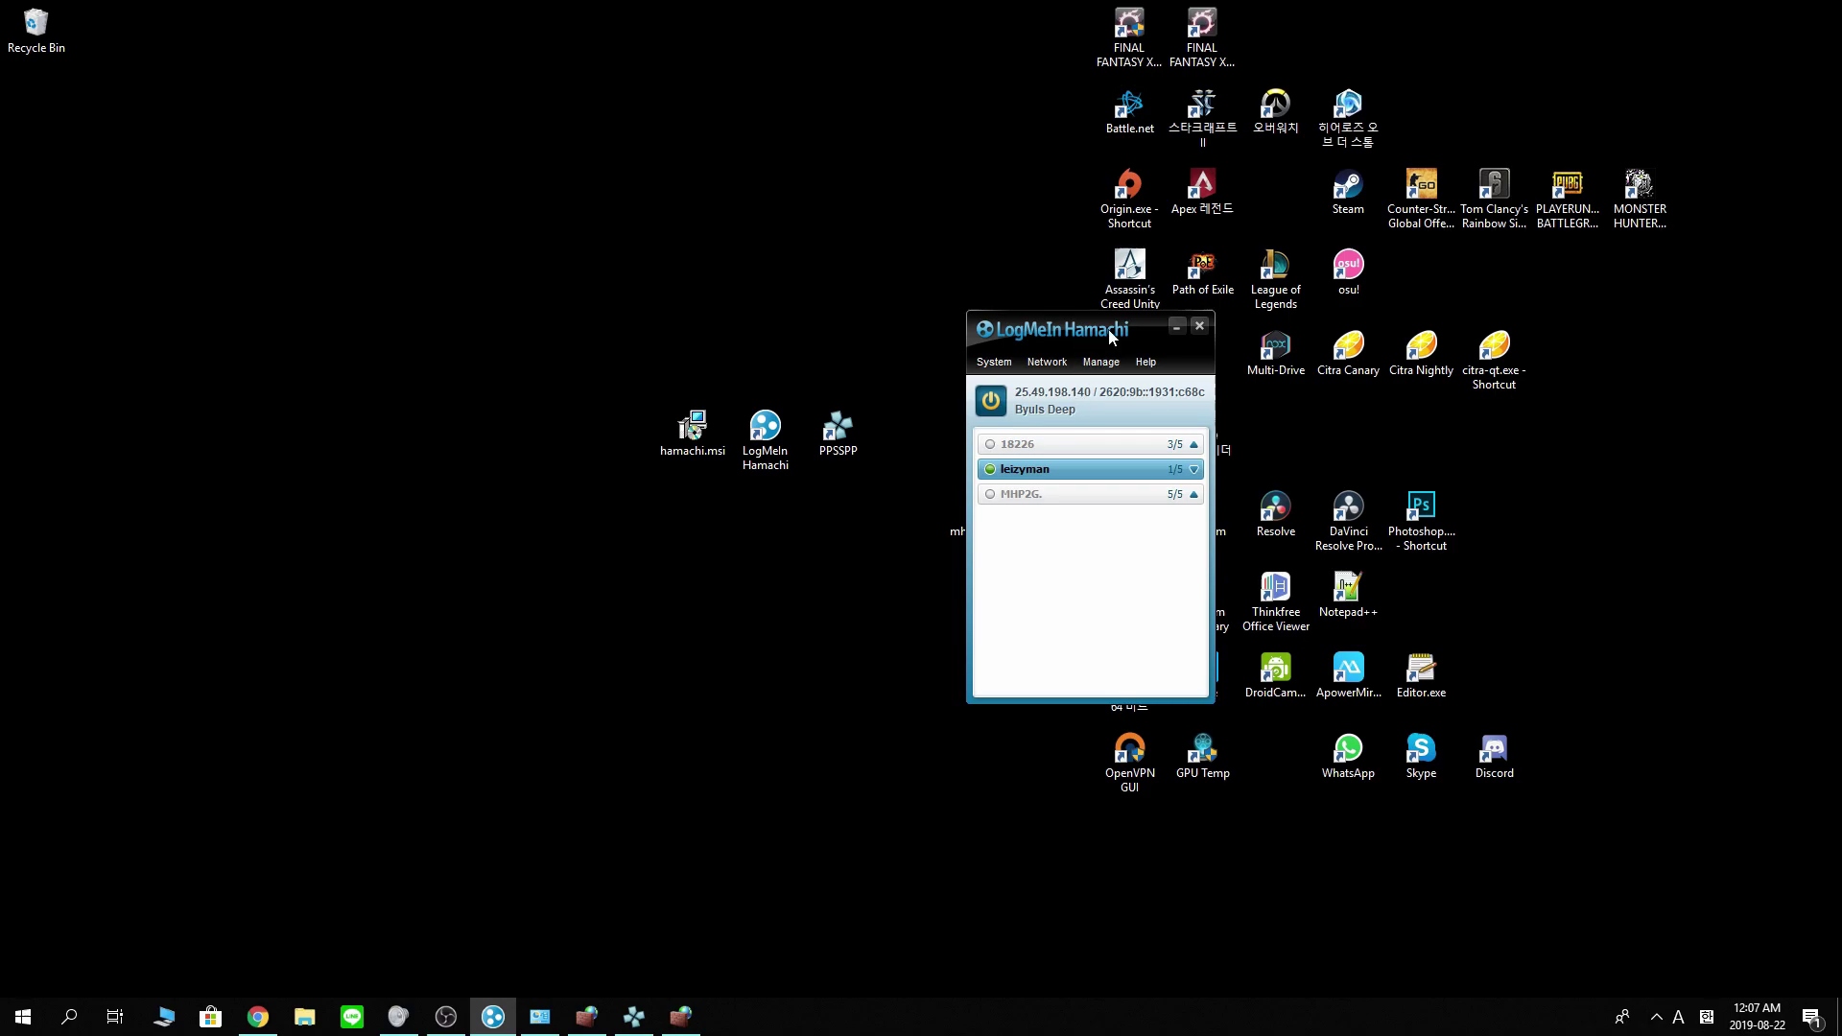
click(1058, 401)
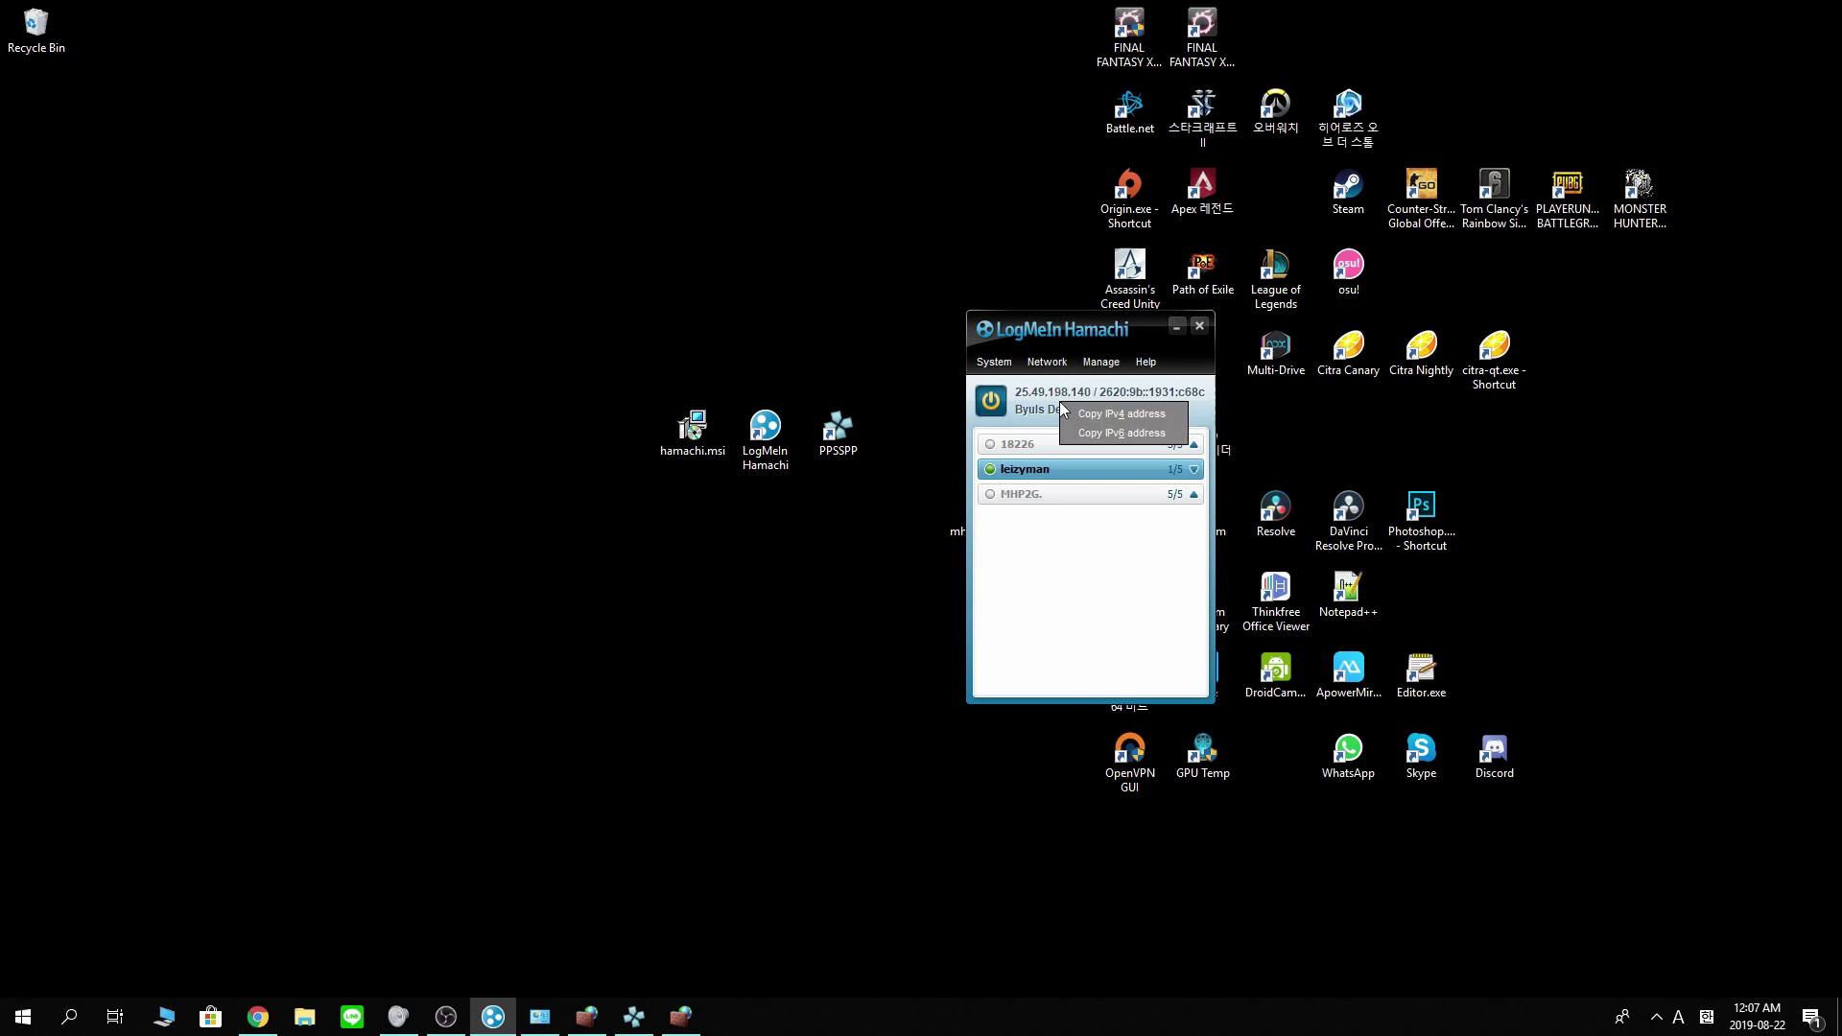
click(1116, 418)
drag(1118, 336, 1666, 349)
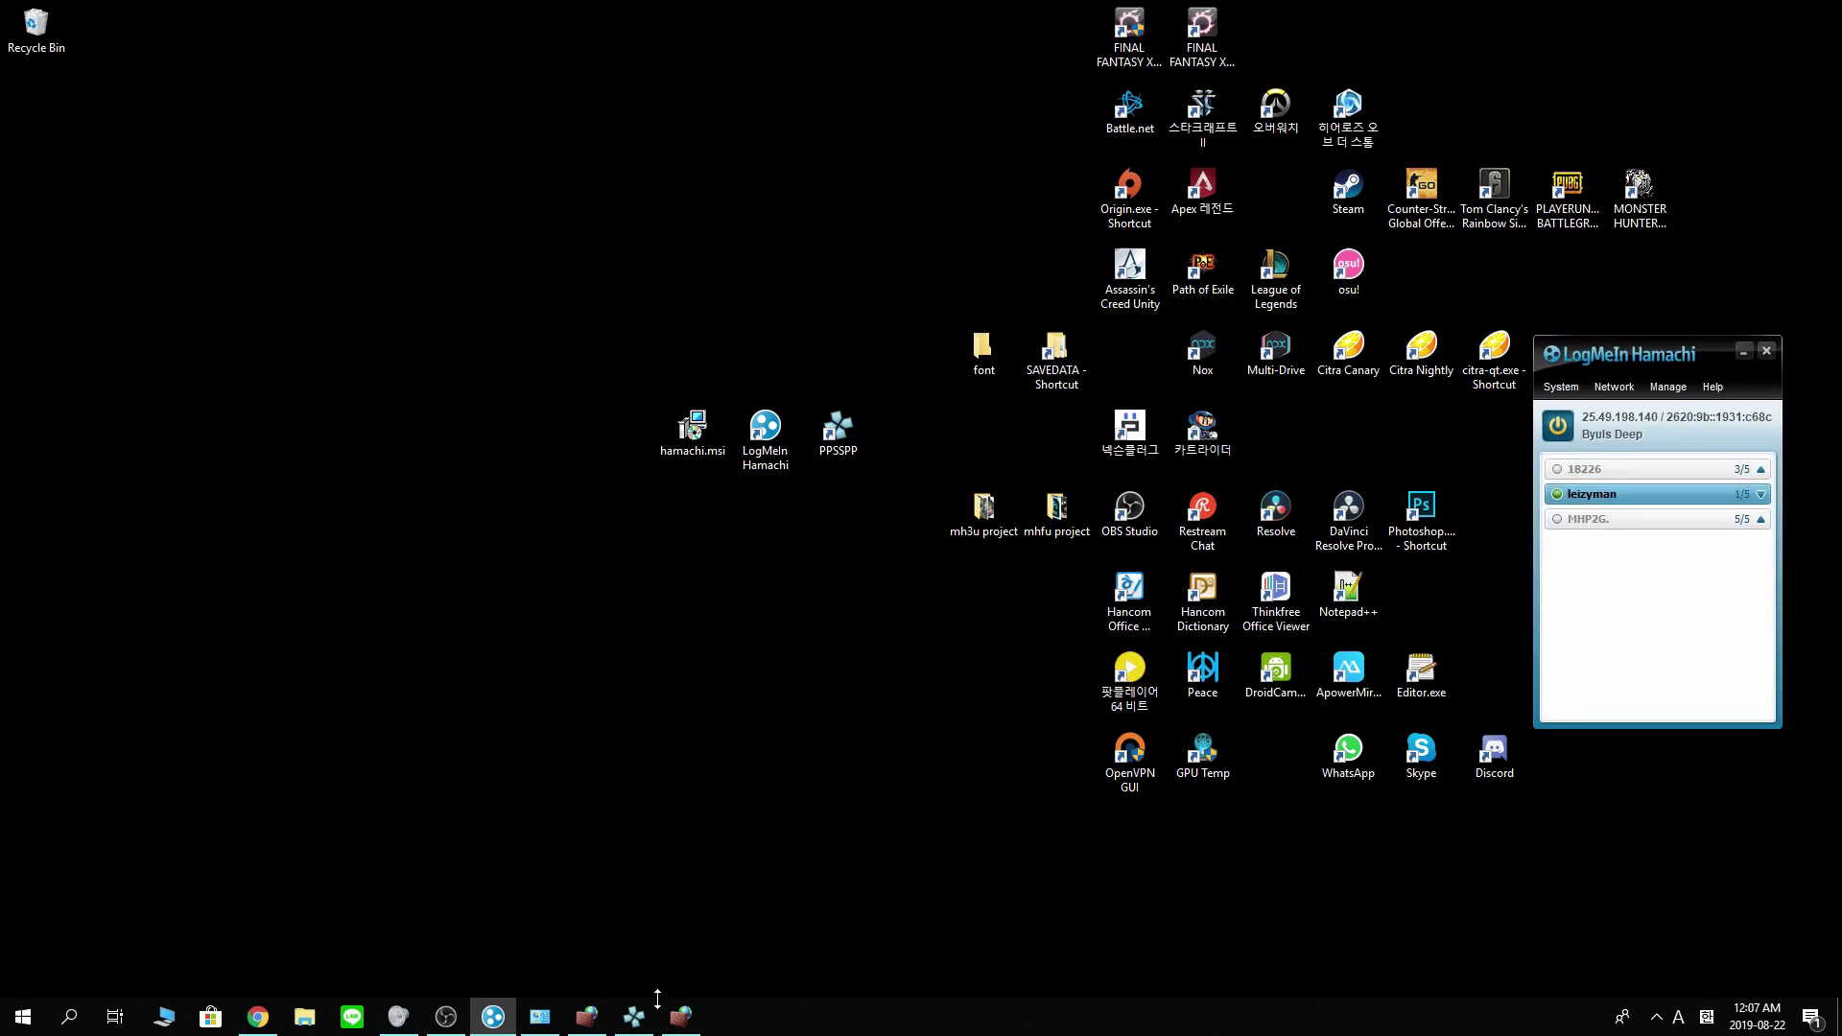
click(633, 1016)
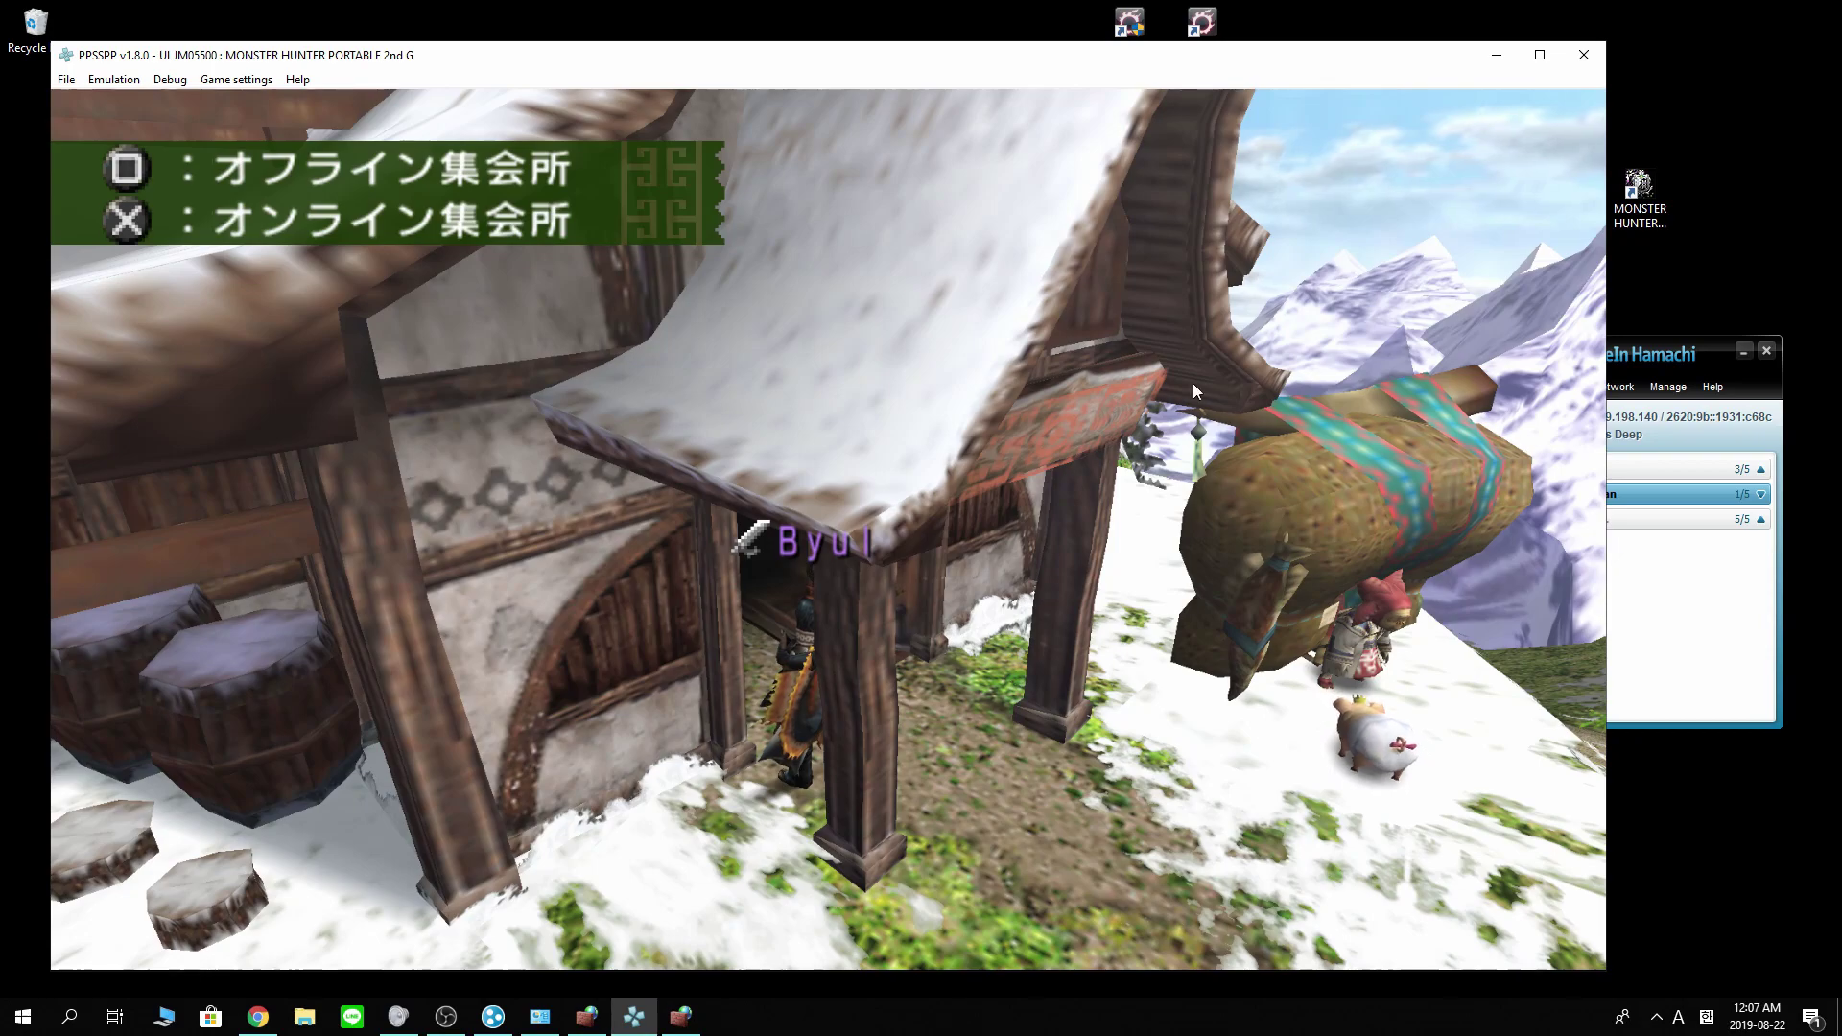
In Networking settings, replace myneighborsushicat.com with the Hamachi address 25.49.198.140 and enable the built-in PRO ad hoc server.
key(Escape)
click(1420, 182)
click(175, 315)
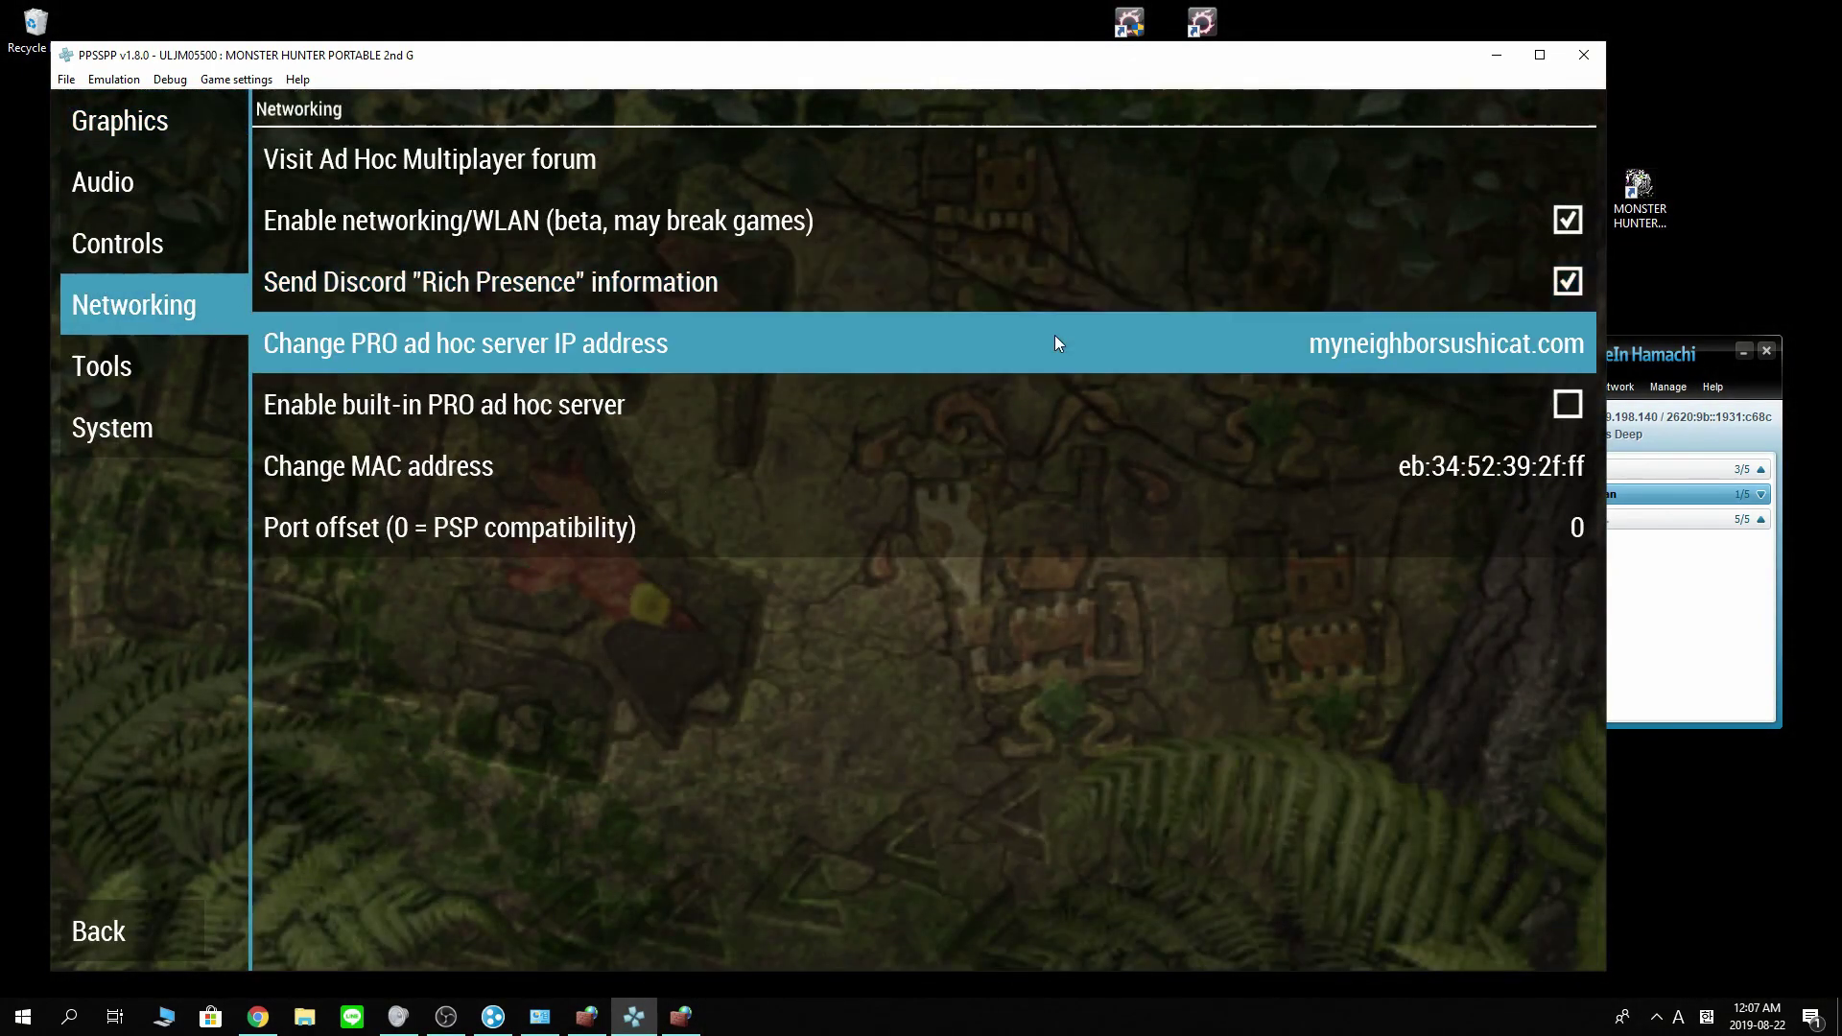
click(1055, 341)
key(BackSpace)
key(BackSpace)
key(BackSpace)
key(BackSpace)
key(BackSpace)
key(BackSpace)
key(BackSpace)
key(BackSpace)
key(BackSpace)
key(BackSpace)
key(BackSpace)
key(BackSpace)
key(BackSpace)
key(BackSpace)
key(BackSpace)
key(BackSpace)
key(BackSpace)
key(BackSpace)
key(BackSpace)
key(BackSpace)
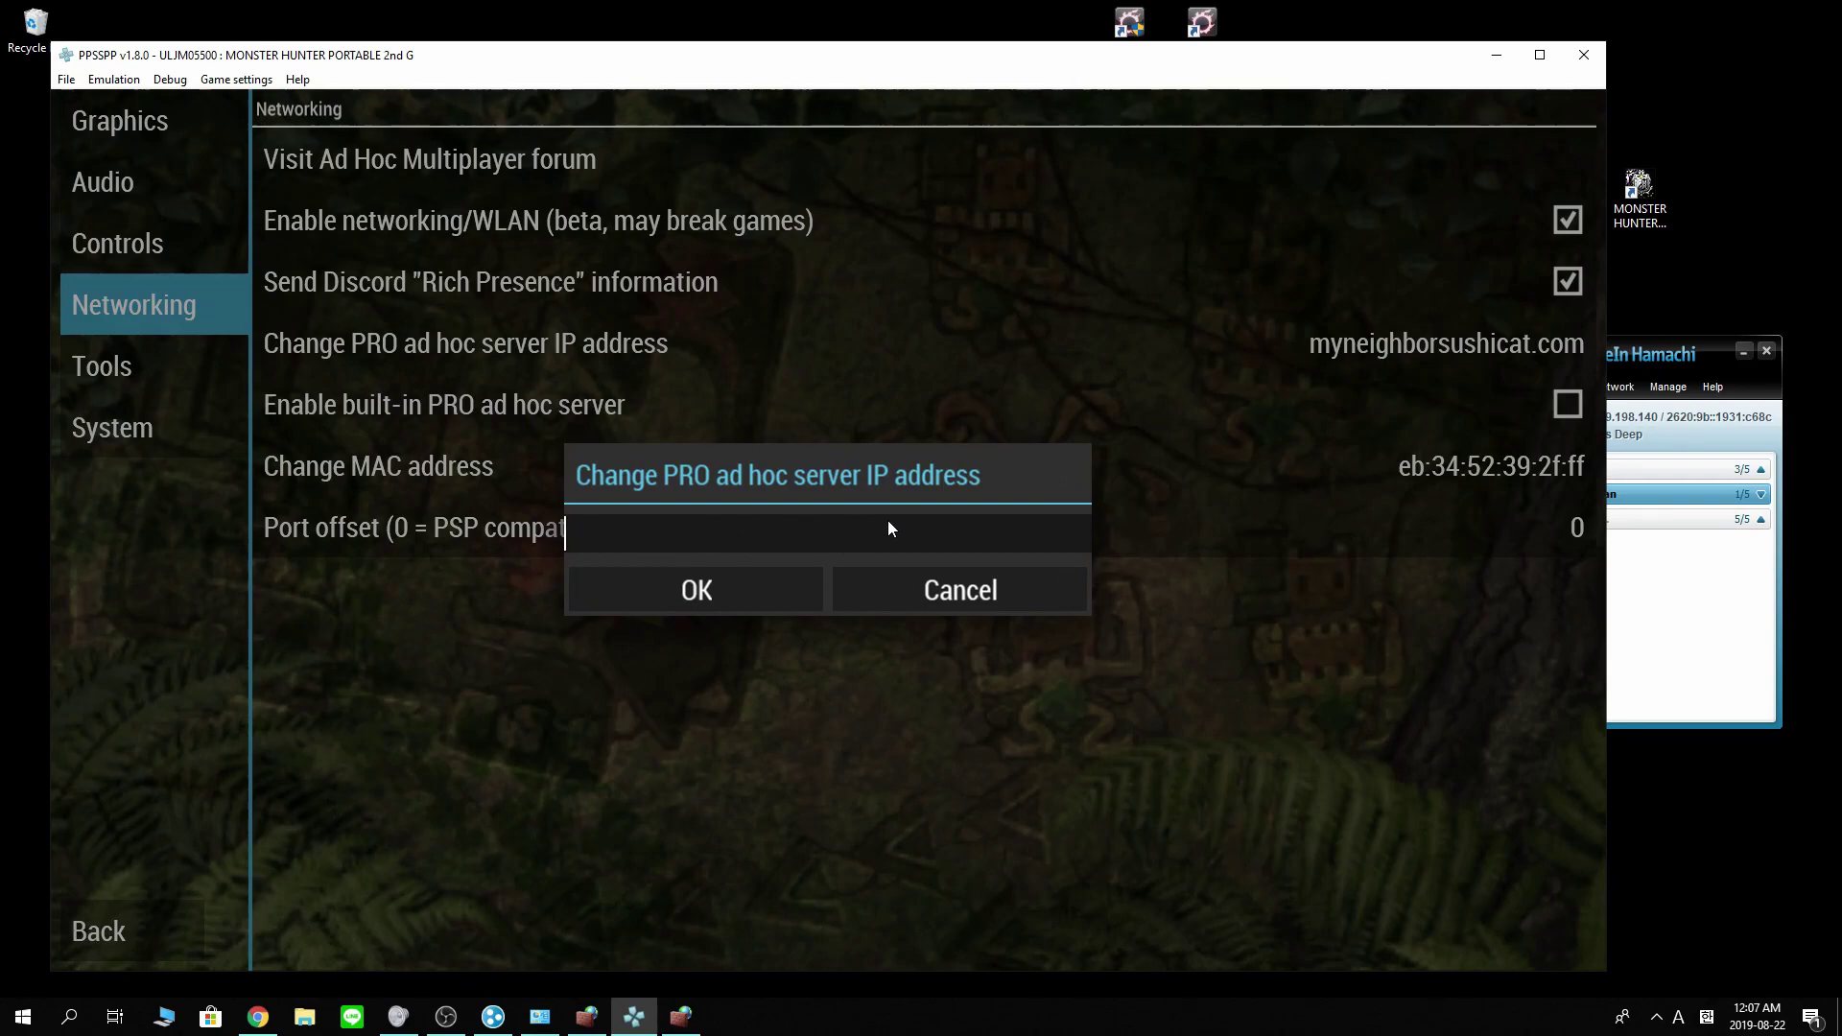
text(25.49.198.140)
key(Return)
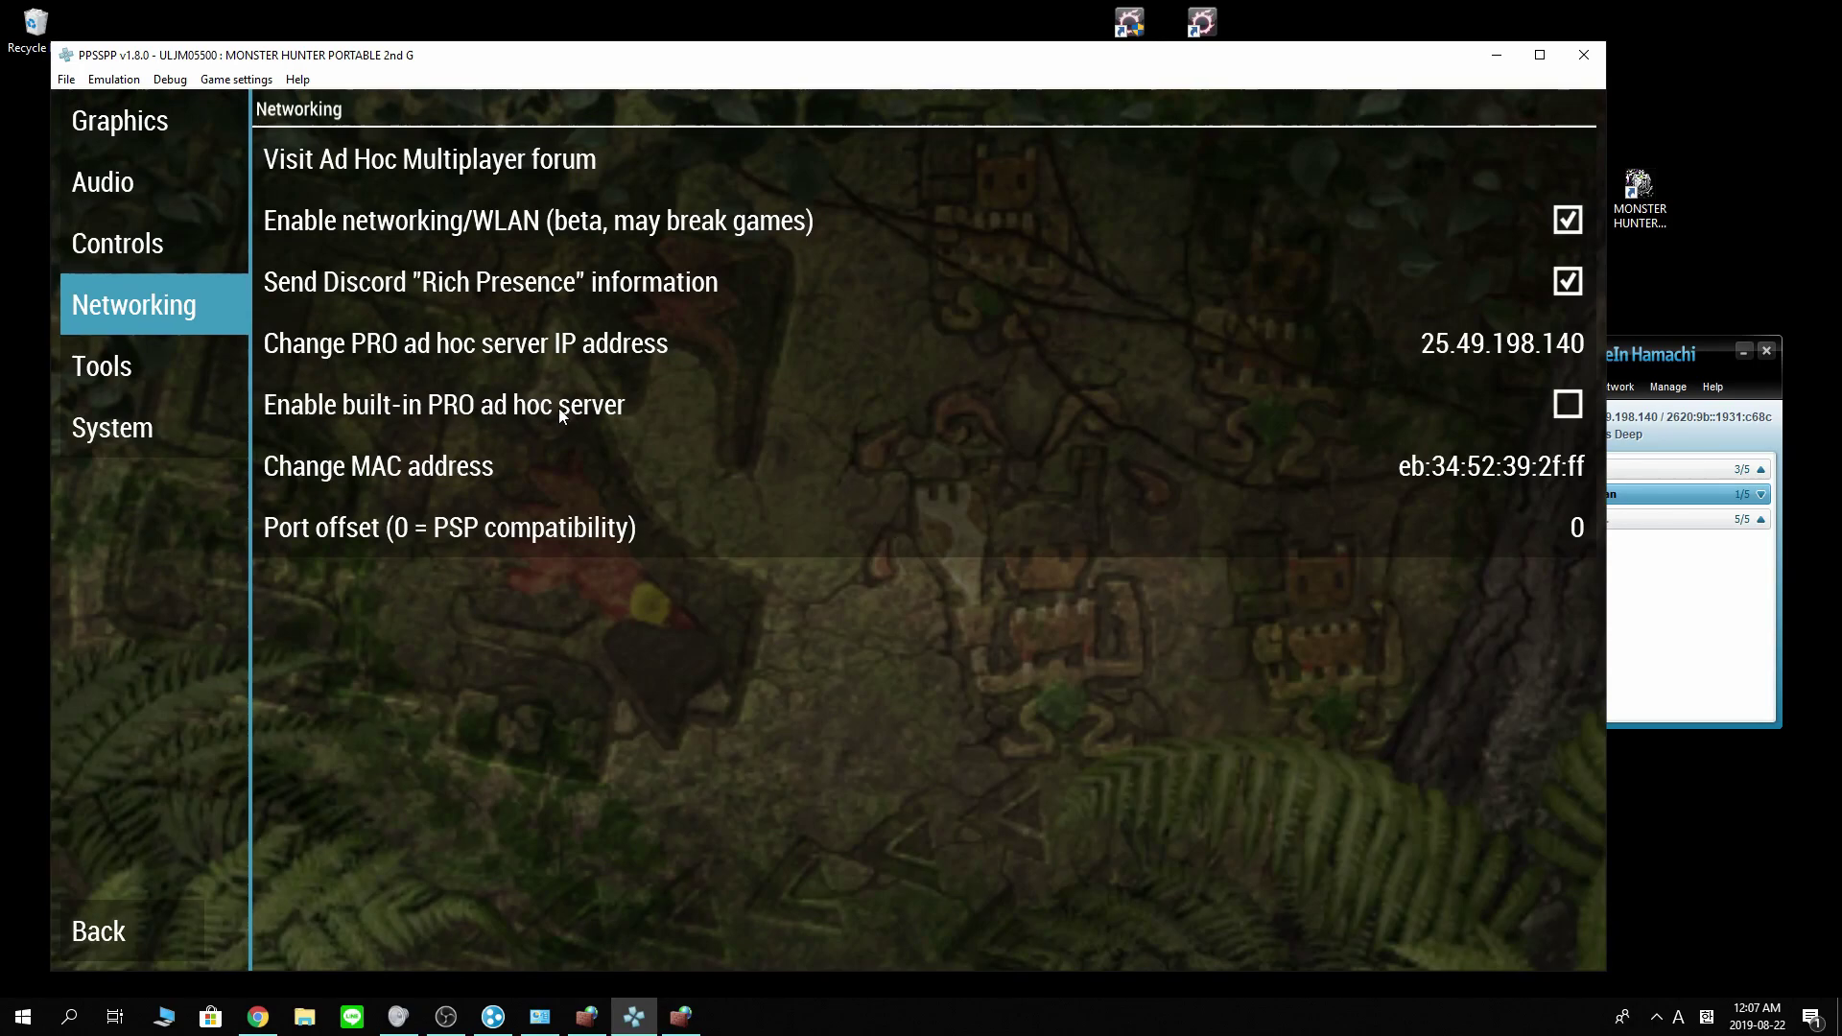
click(698, 411)
Check Hamachi, then confirm the PRO ad hoc server IP still reads 25.49.198.140 without changing it.
click(1619, 492)
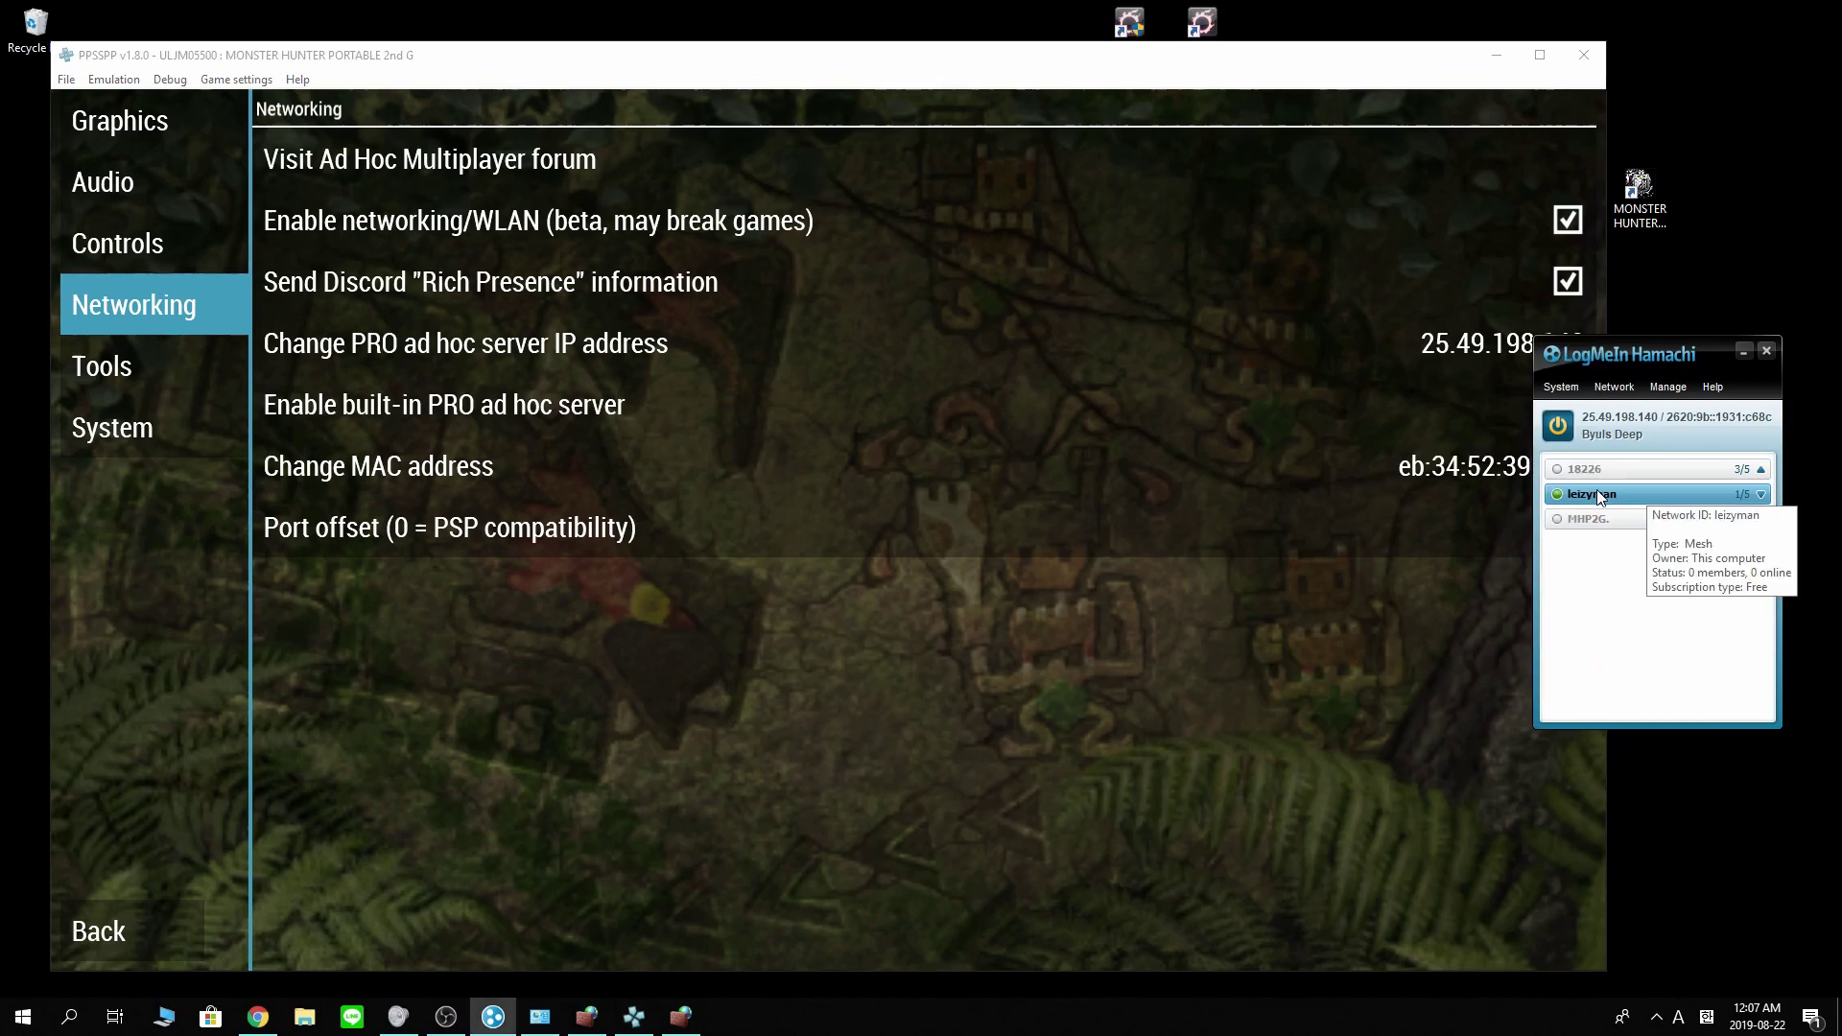
click(1466, 353)
click(1429, 346)
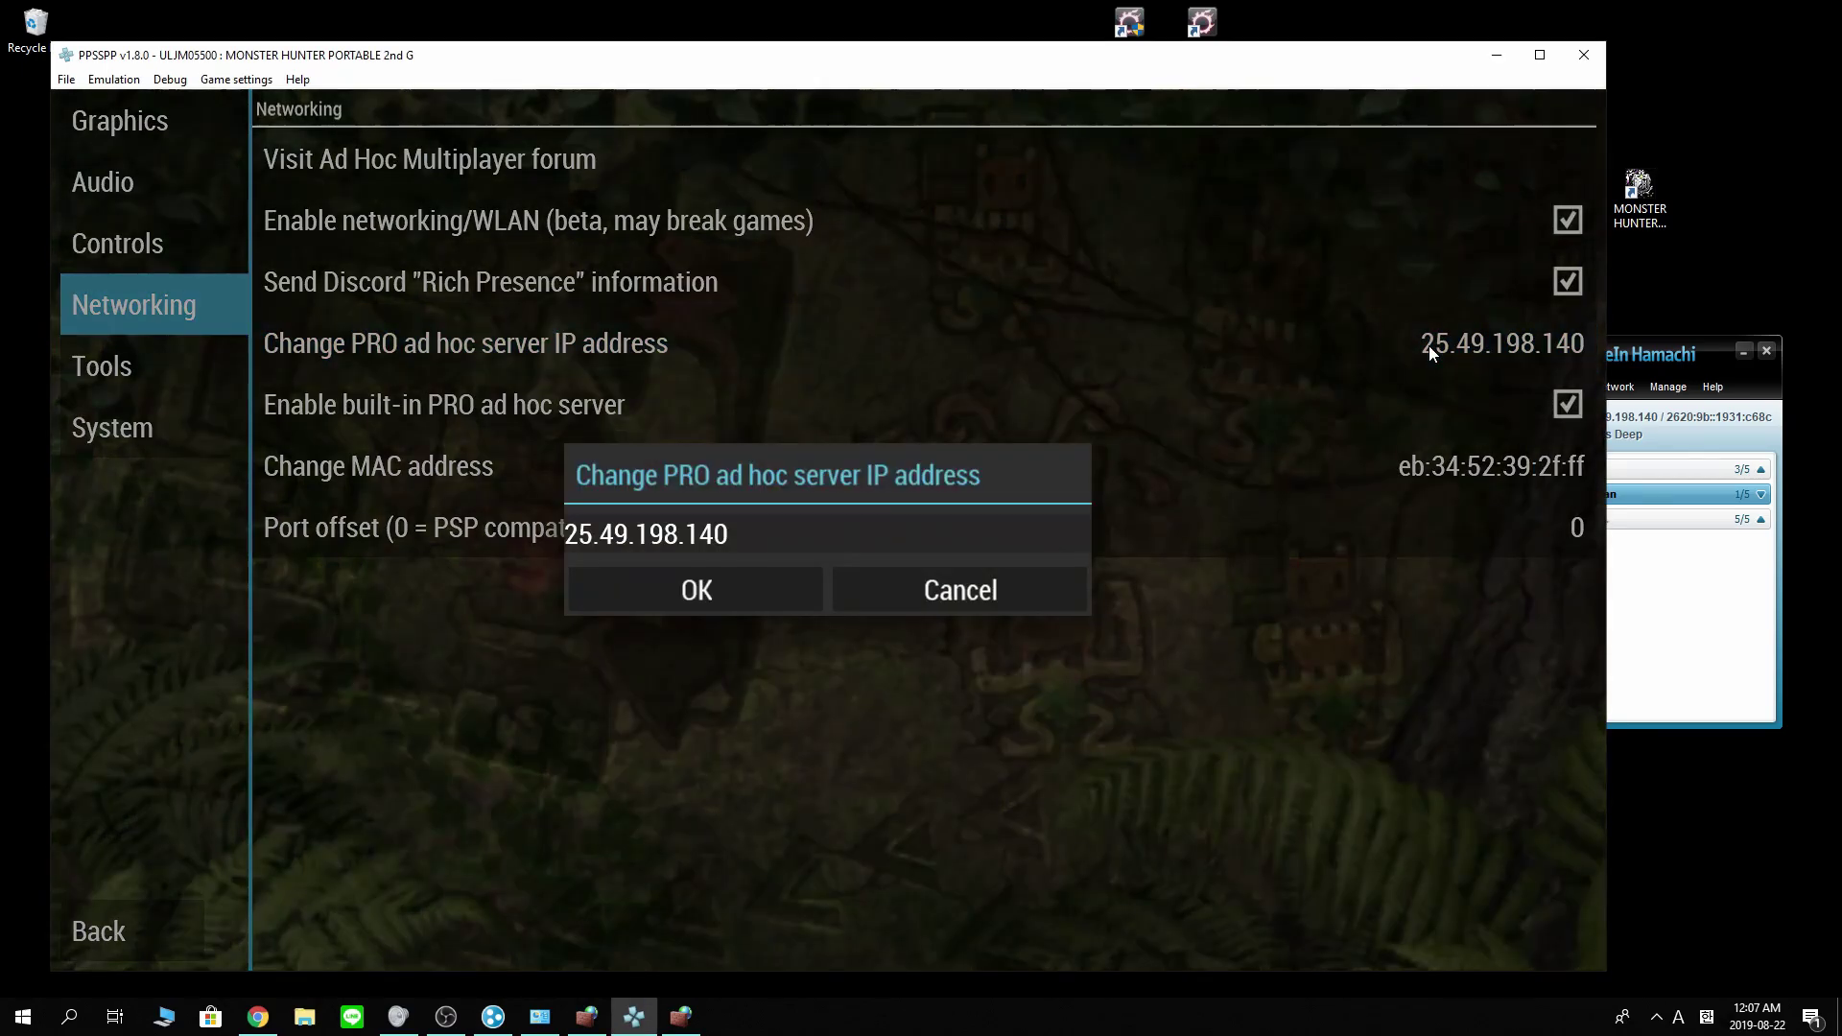
click(1003, 604)
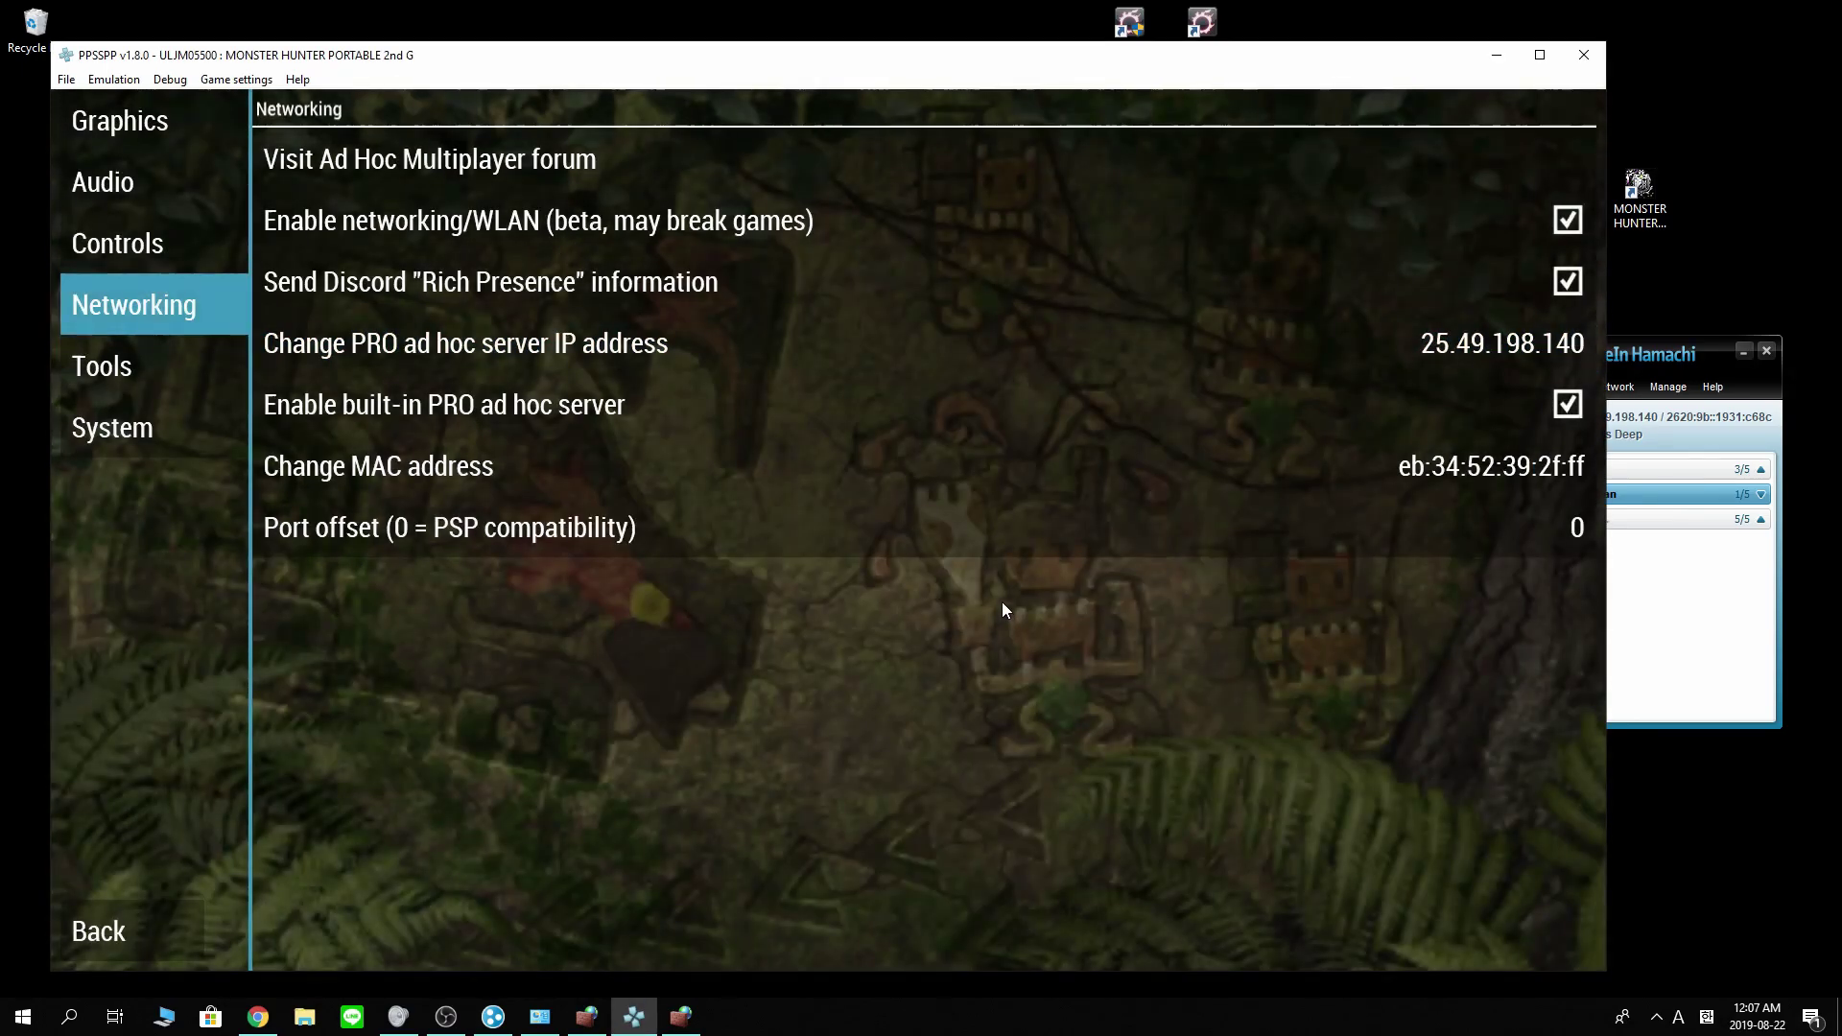
Review the leizyman network options in Hamachi, re-verify the 25.49.198.140 address, and resume the game.
mouse_move(1698, 520)
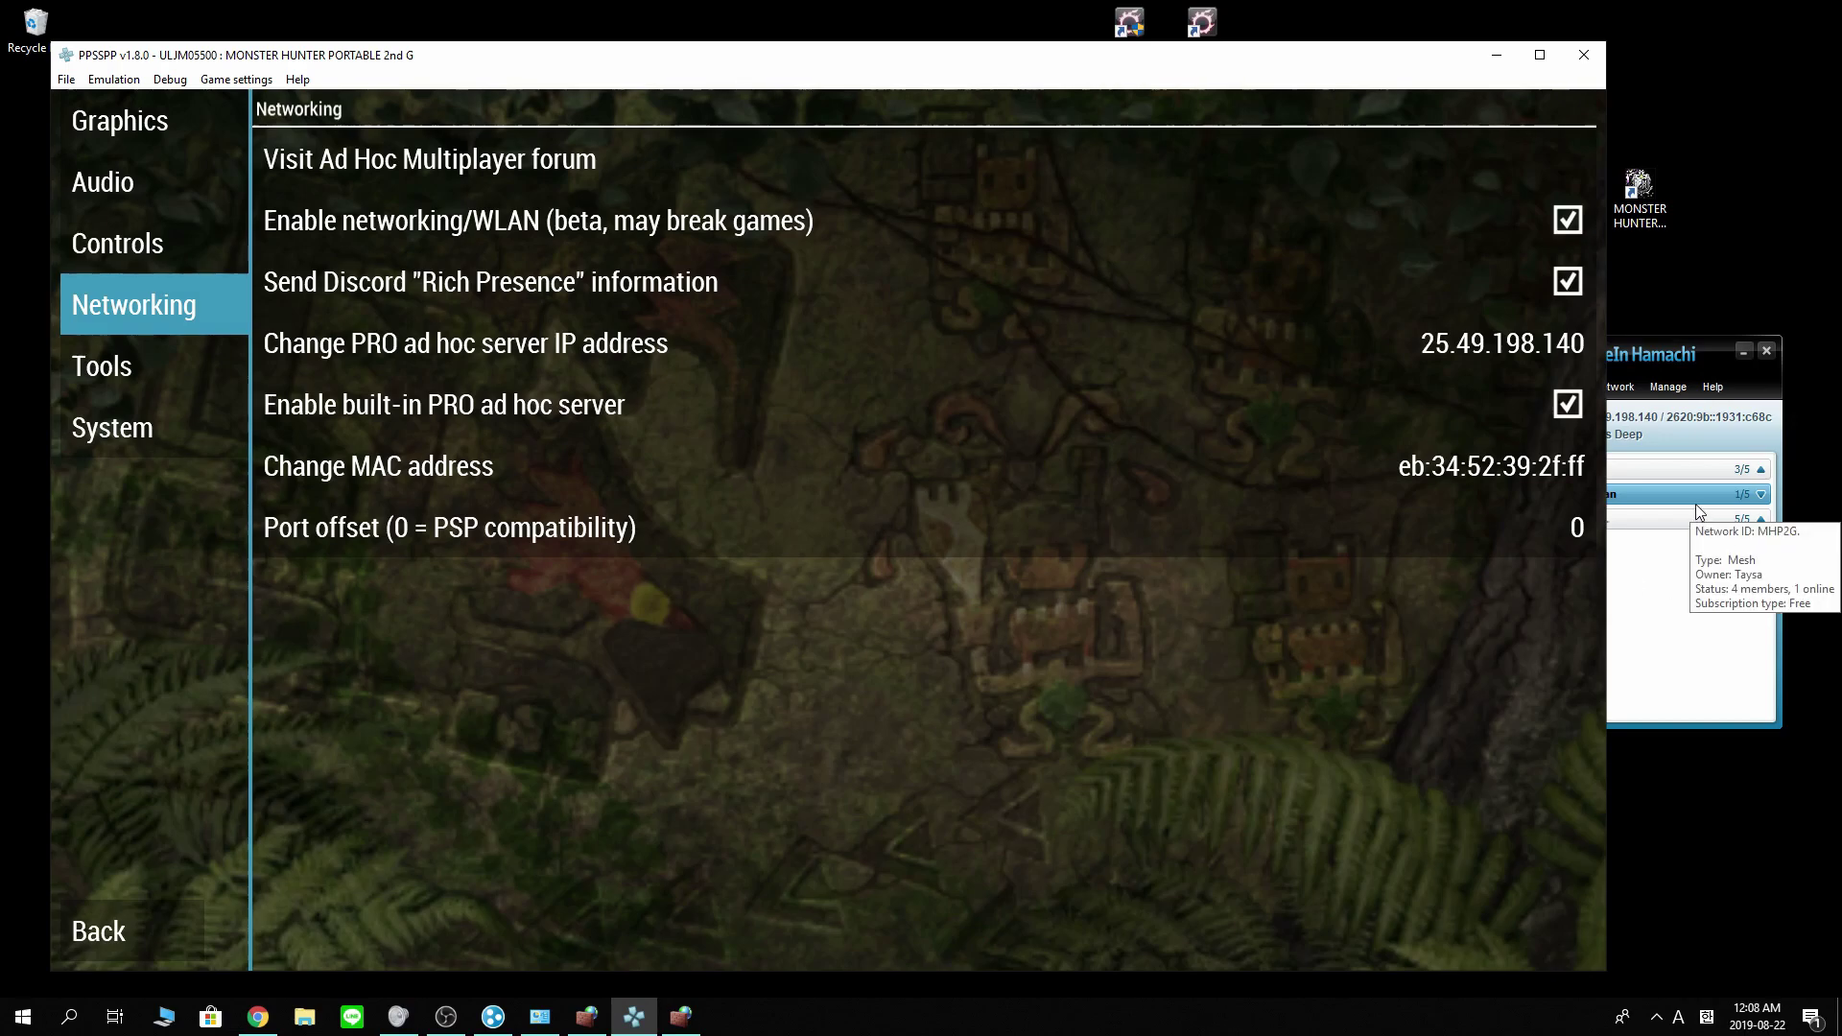
click(1666, 553)
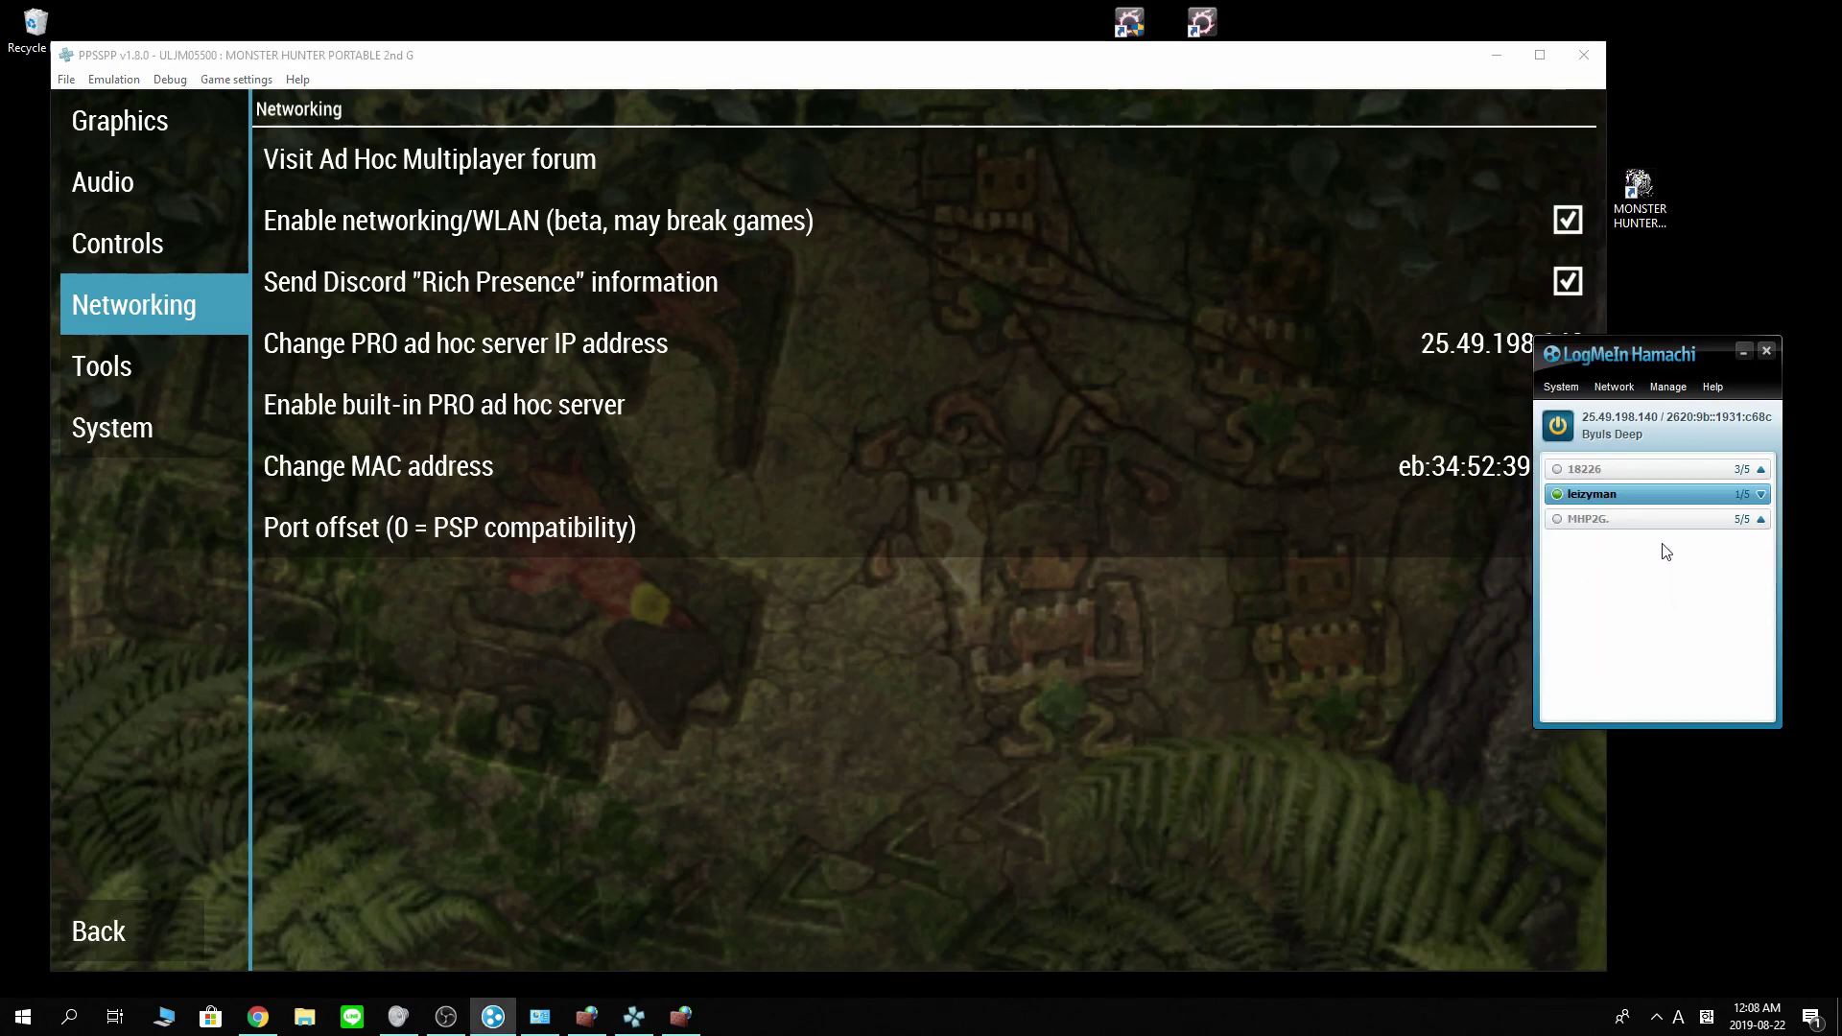
right_click(1611, 503)
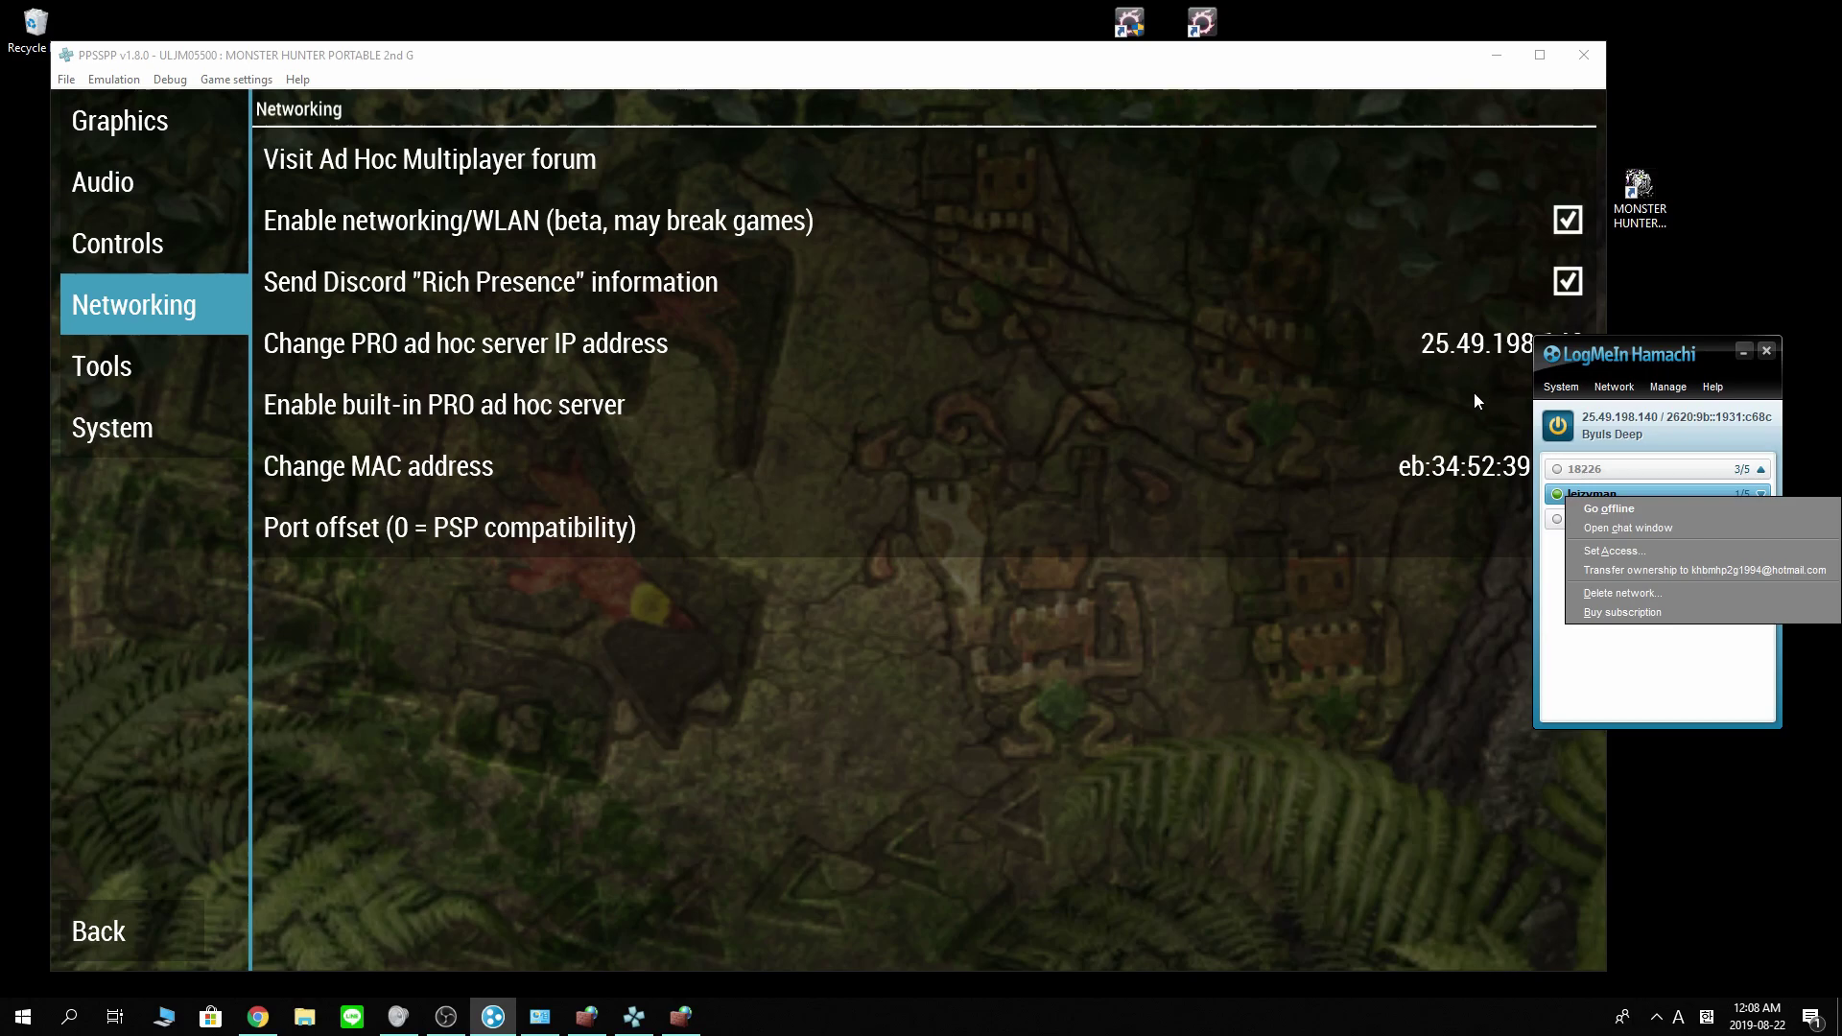
click(1452, 671)
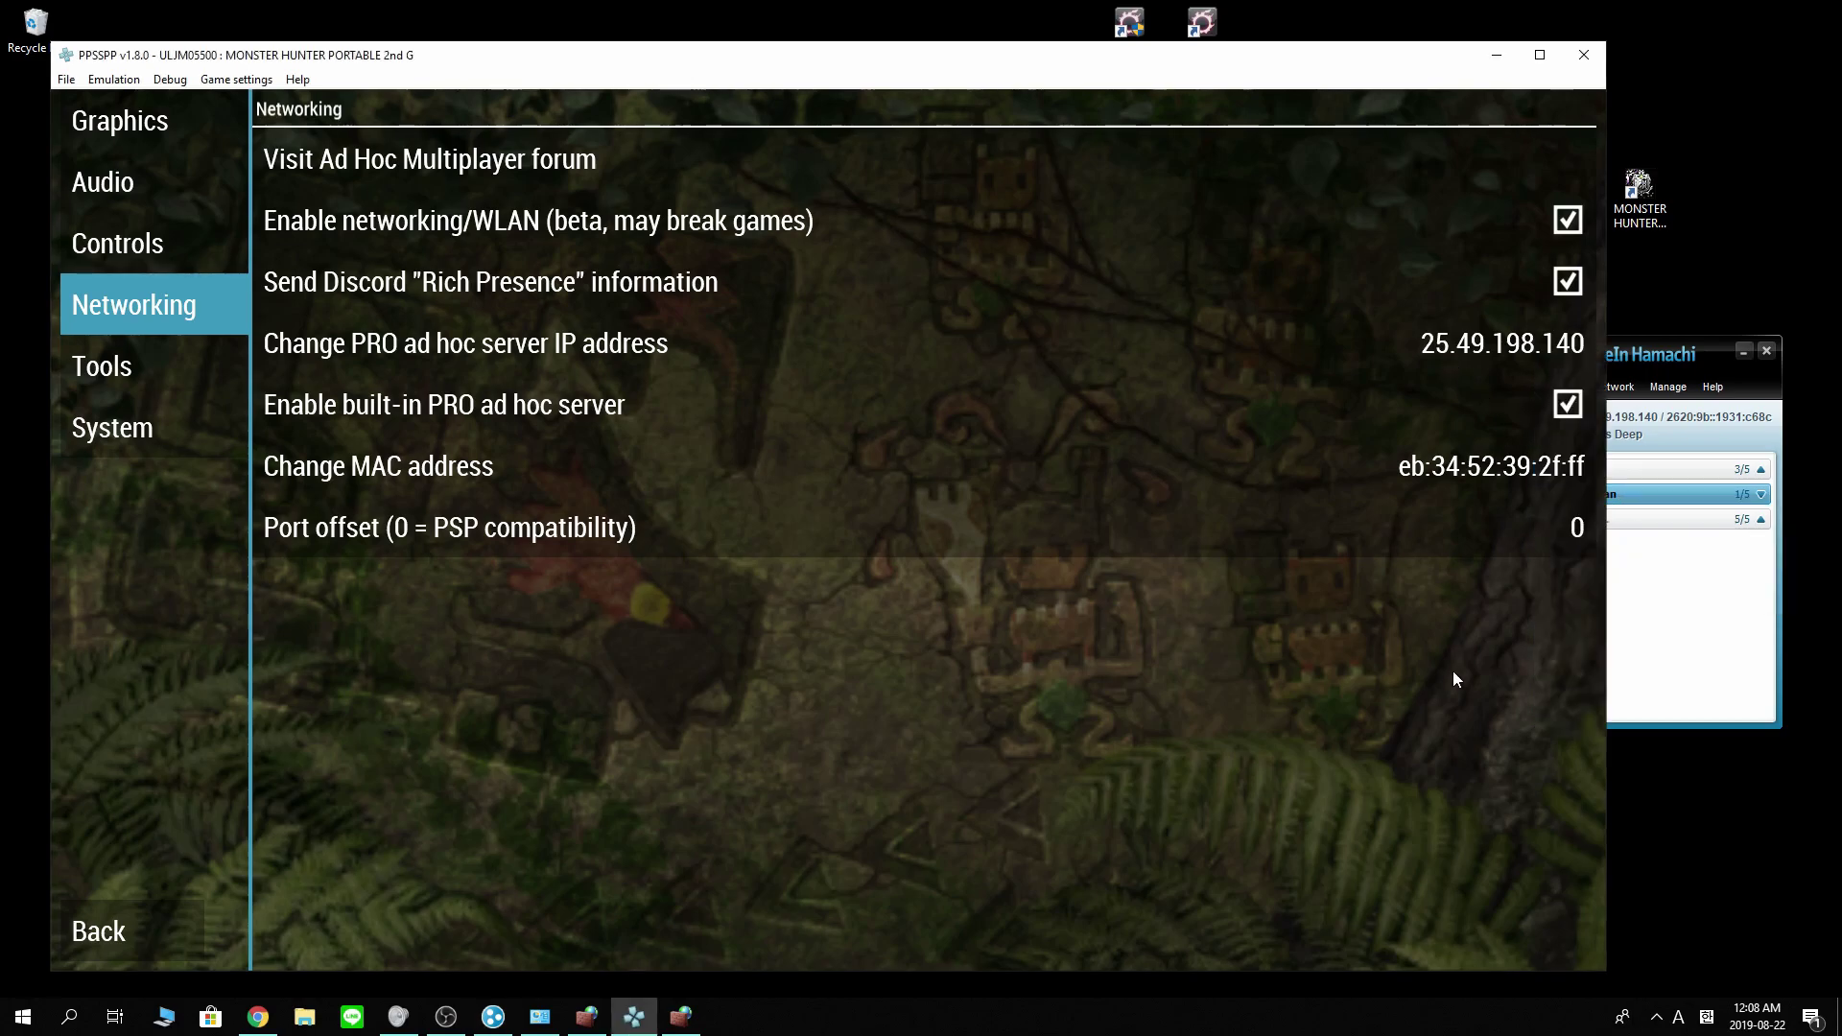
click(1476, 353)
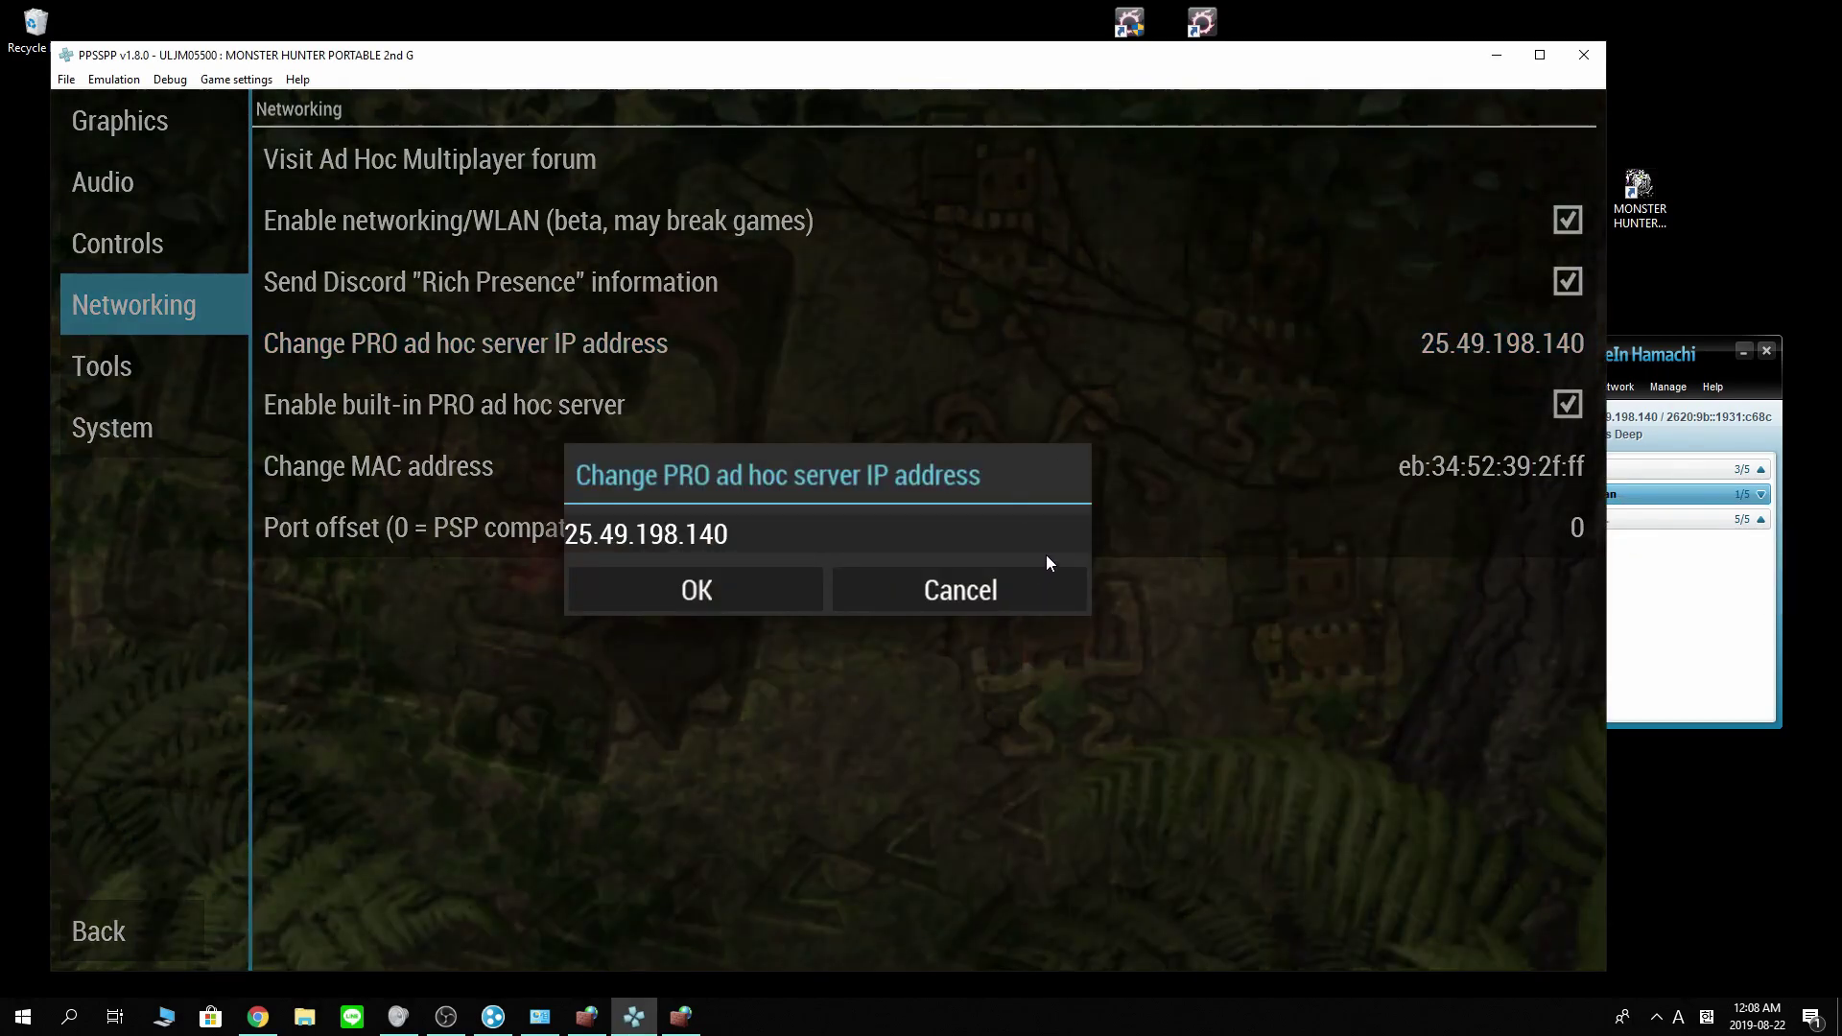
click(1033, 592)
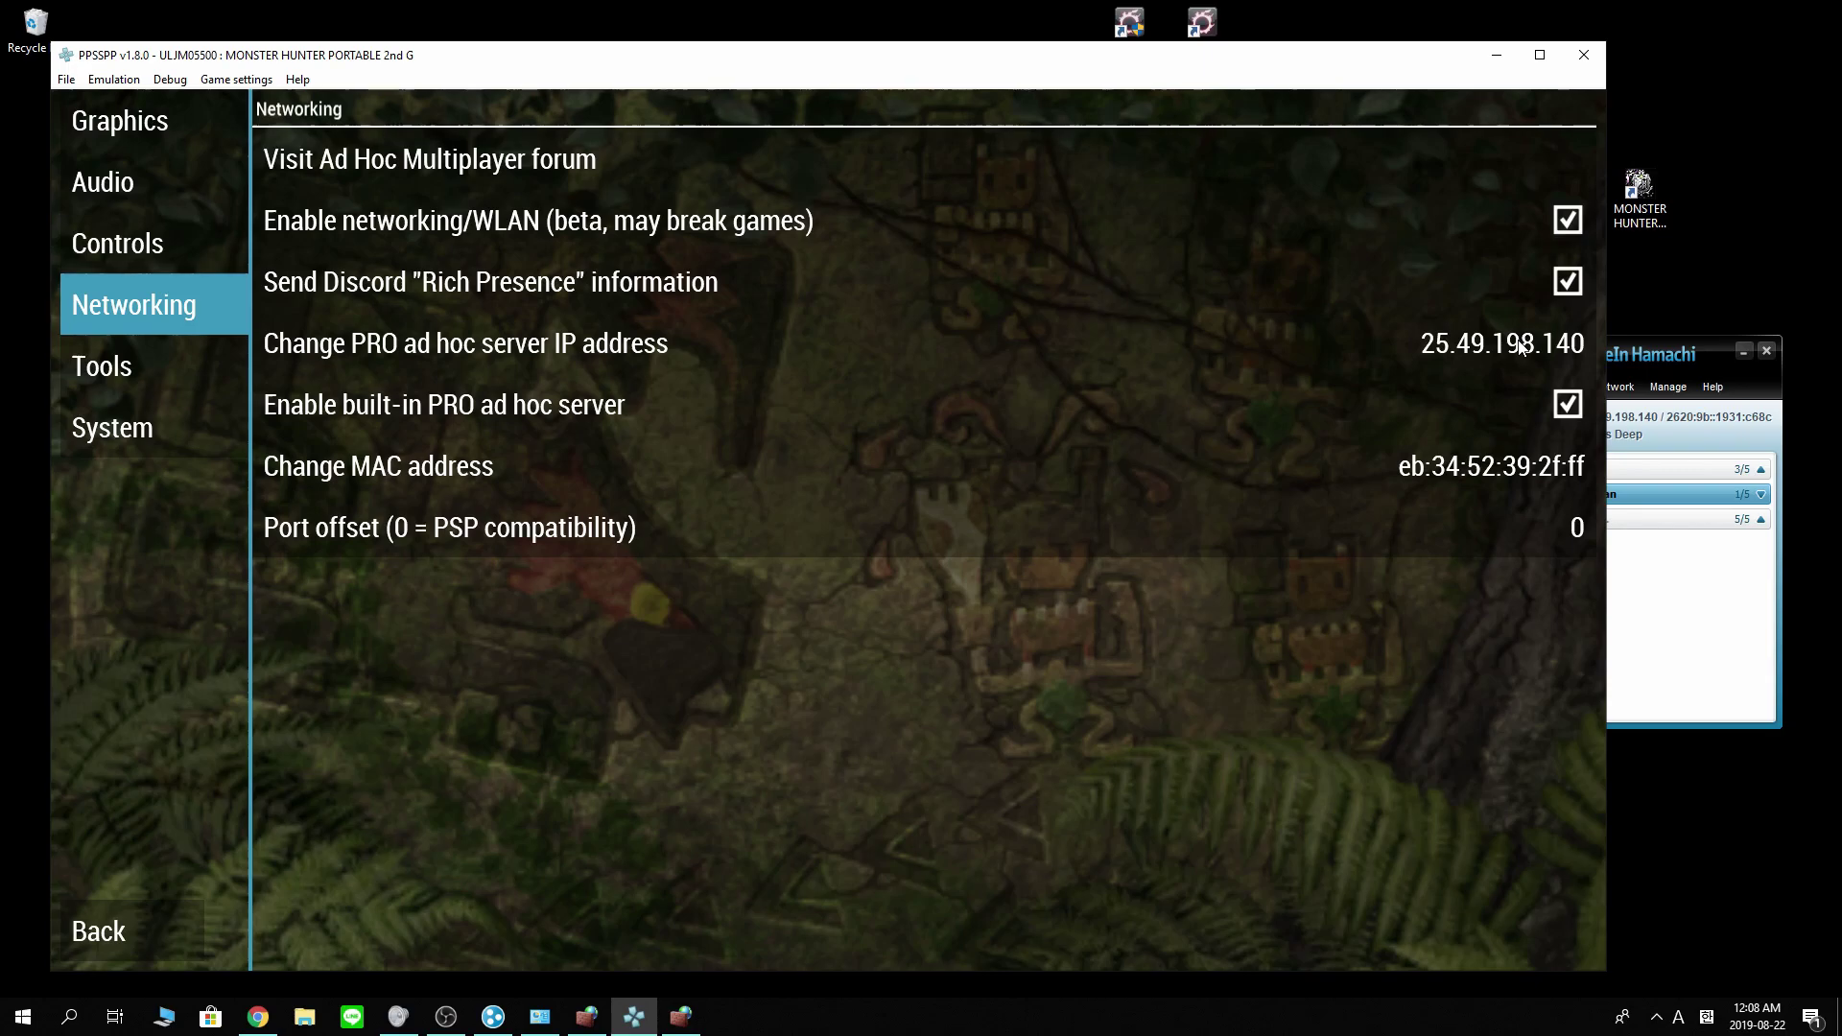
key(Escape)
key(Escape)
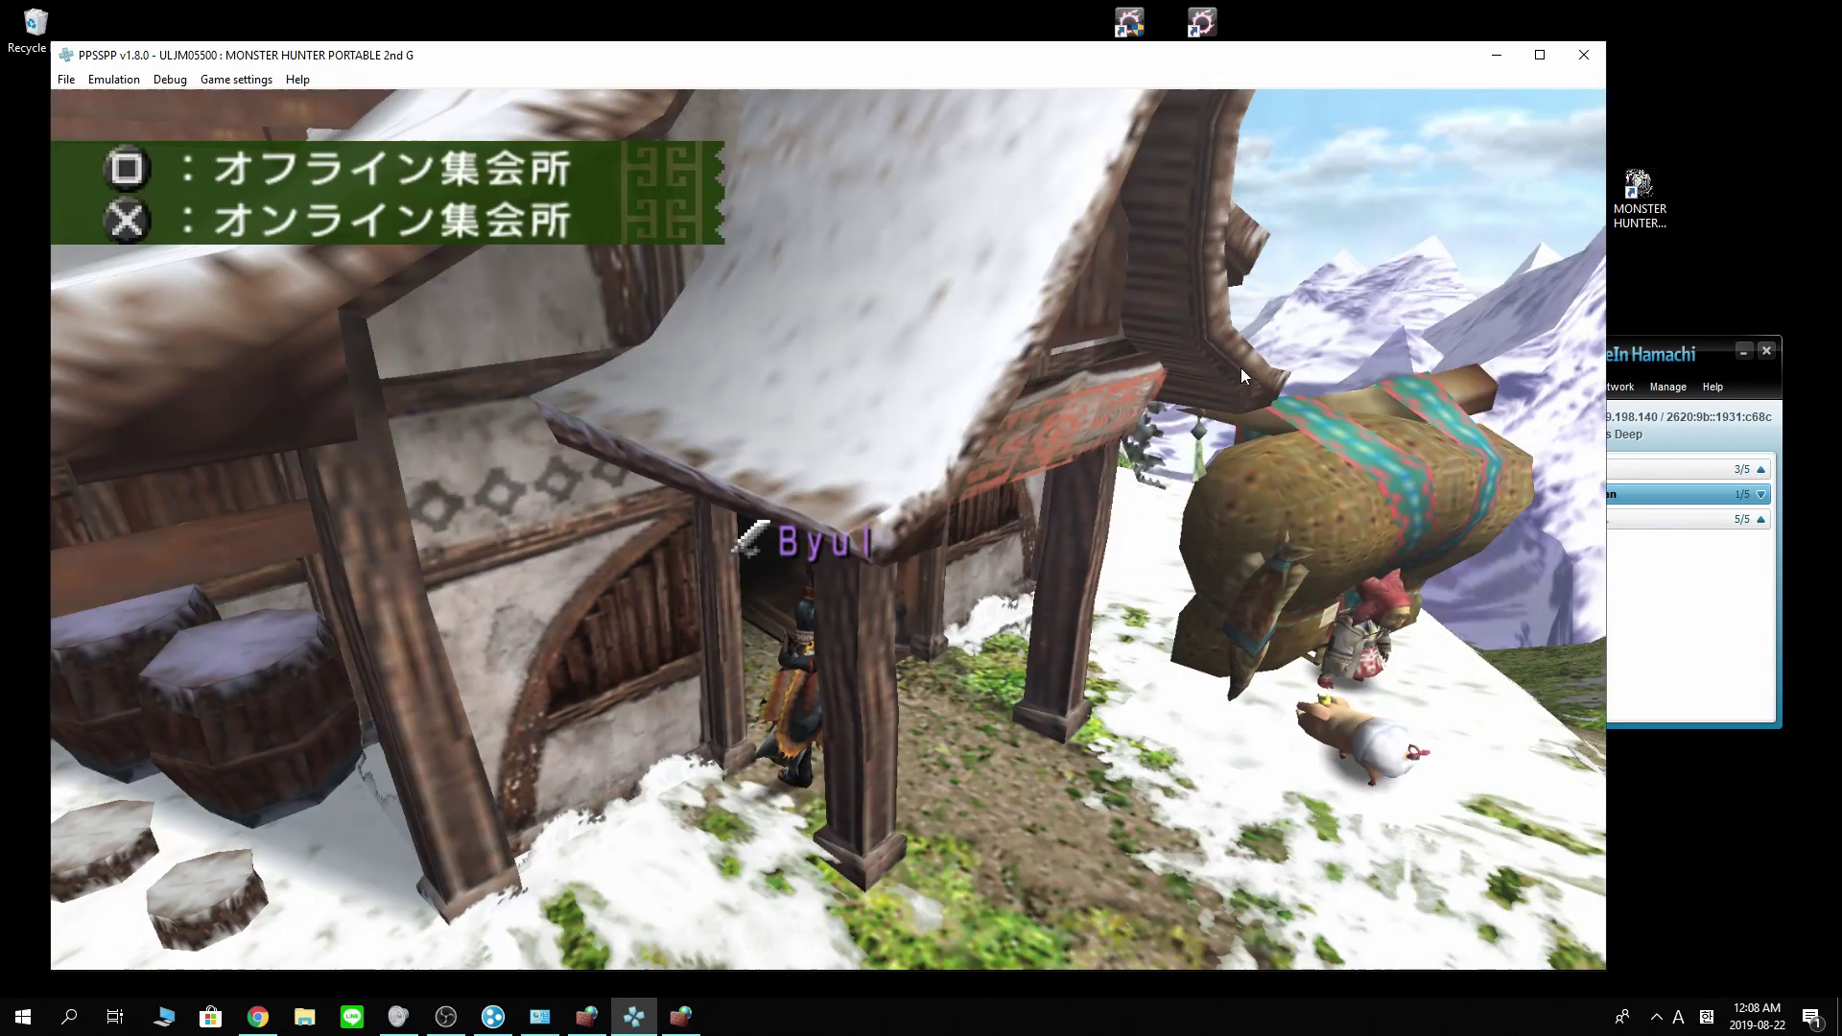
Restart PPSSPP, launch Monster Hunter Portable 2nd G, and load save state slot 1.
click(1581, 55)
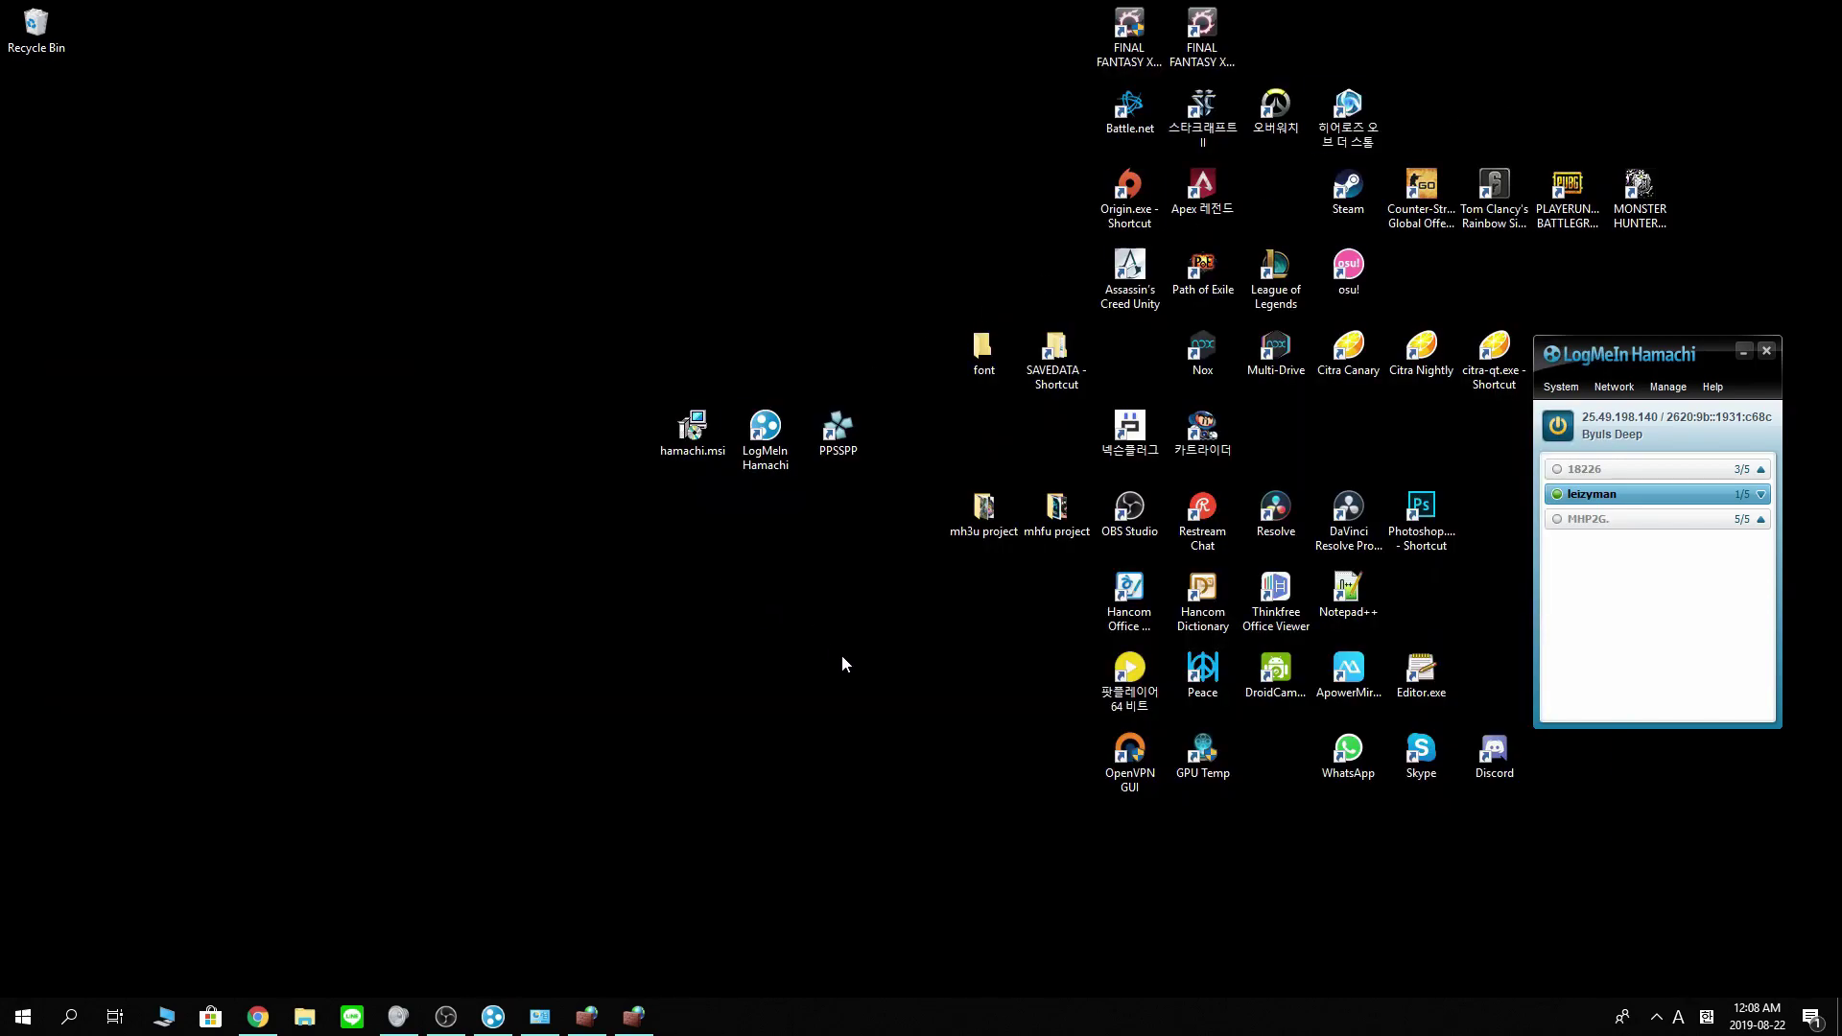
double_click(842, 456)
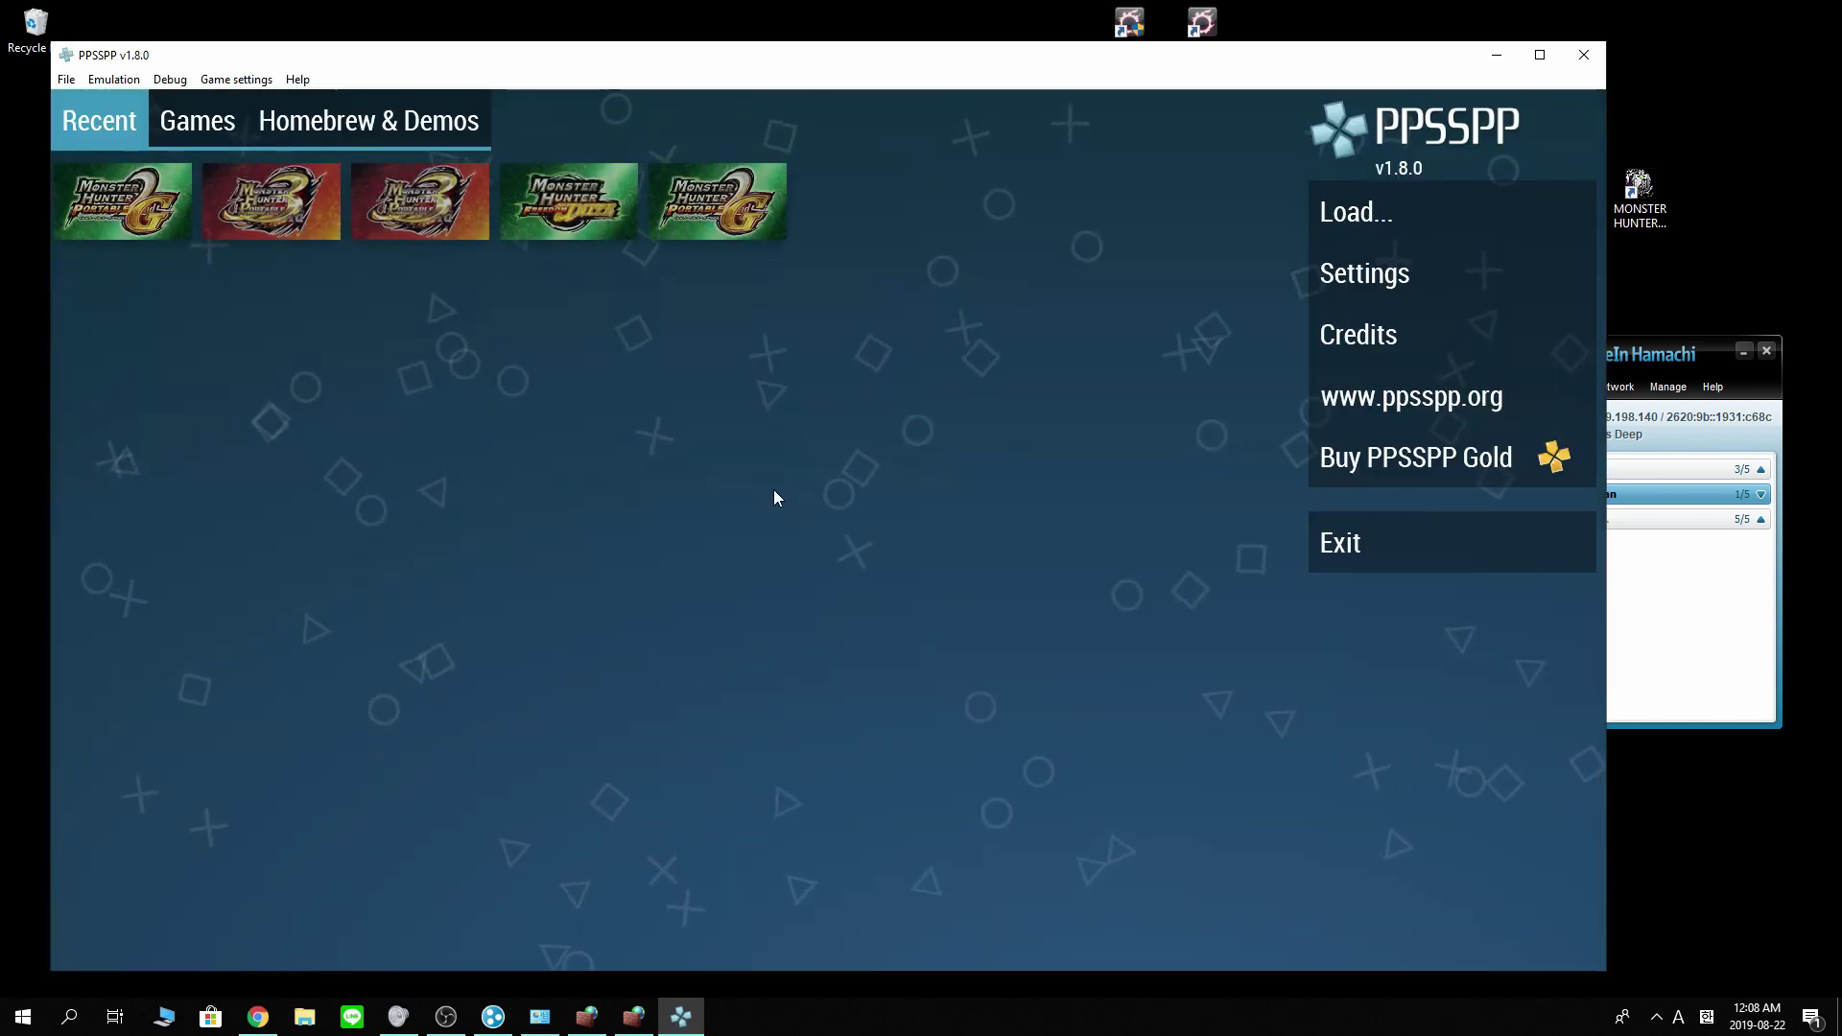
click(140, 204)
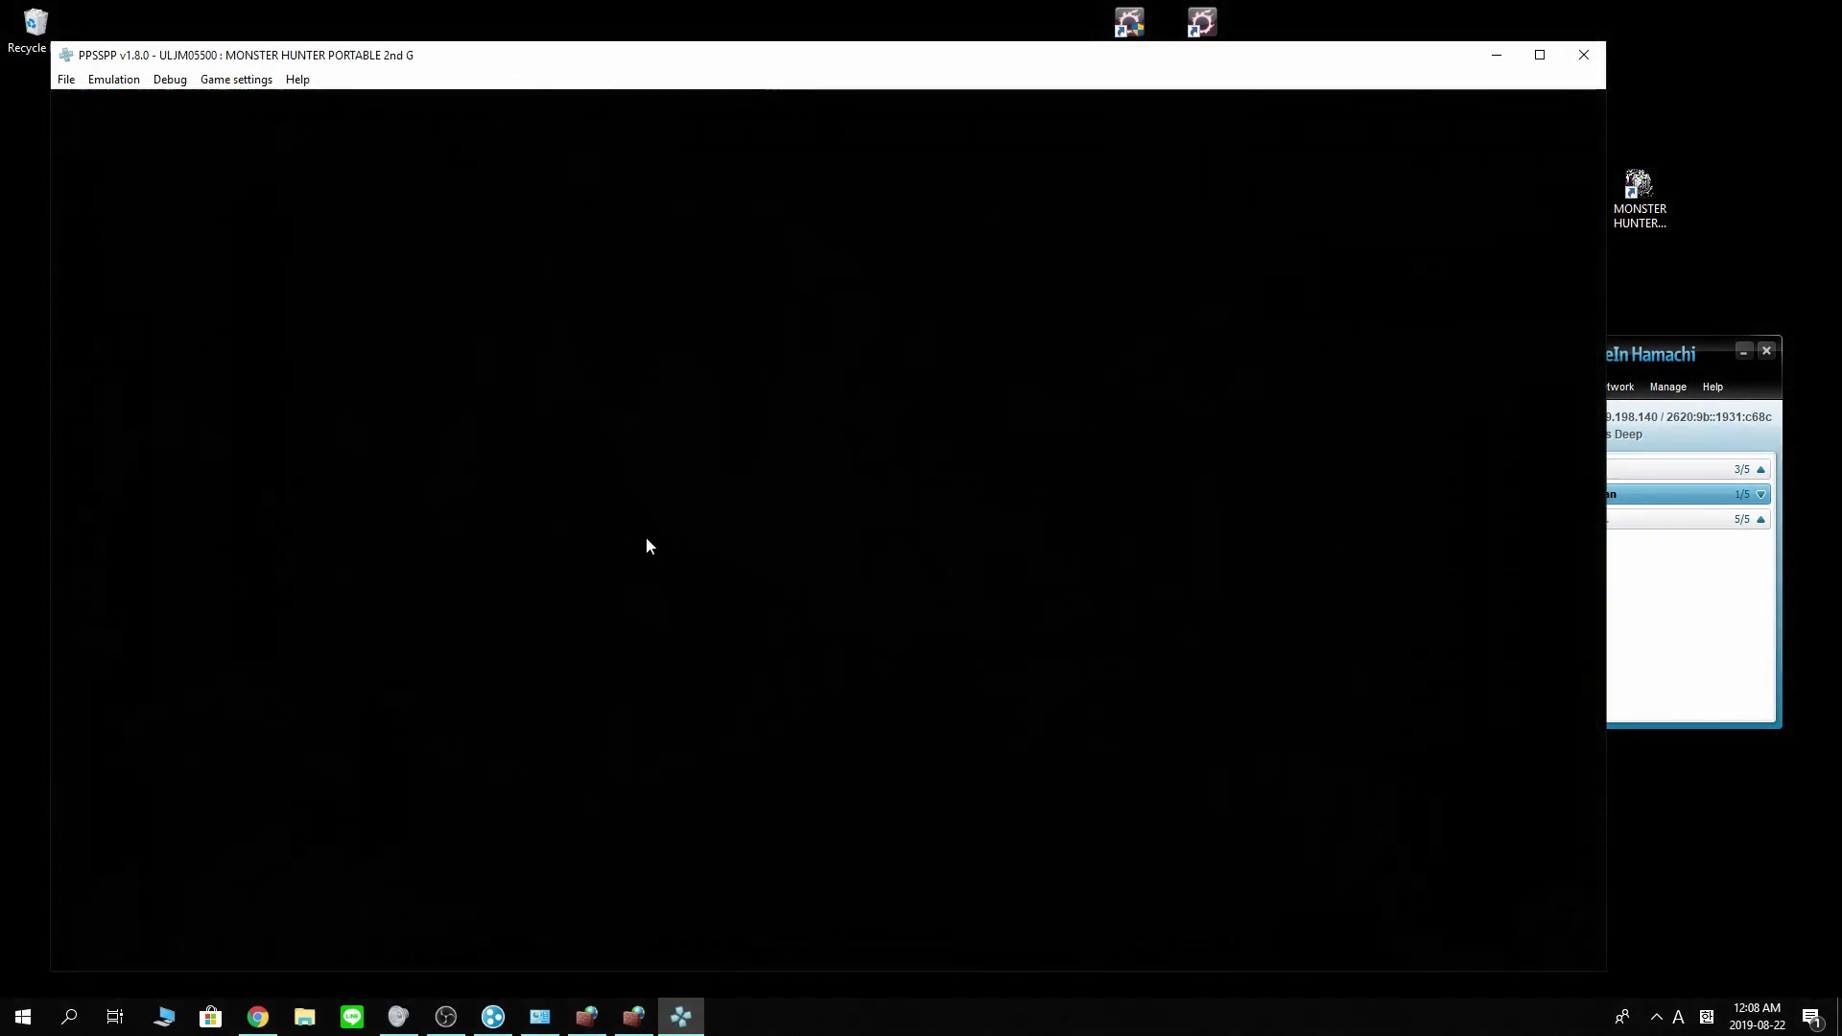
key(Escape)
click(298, 182)
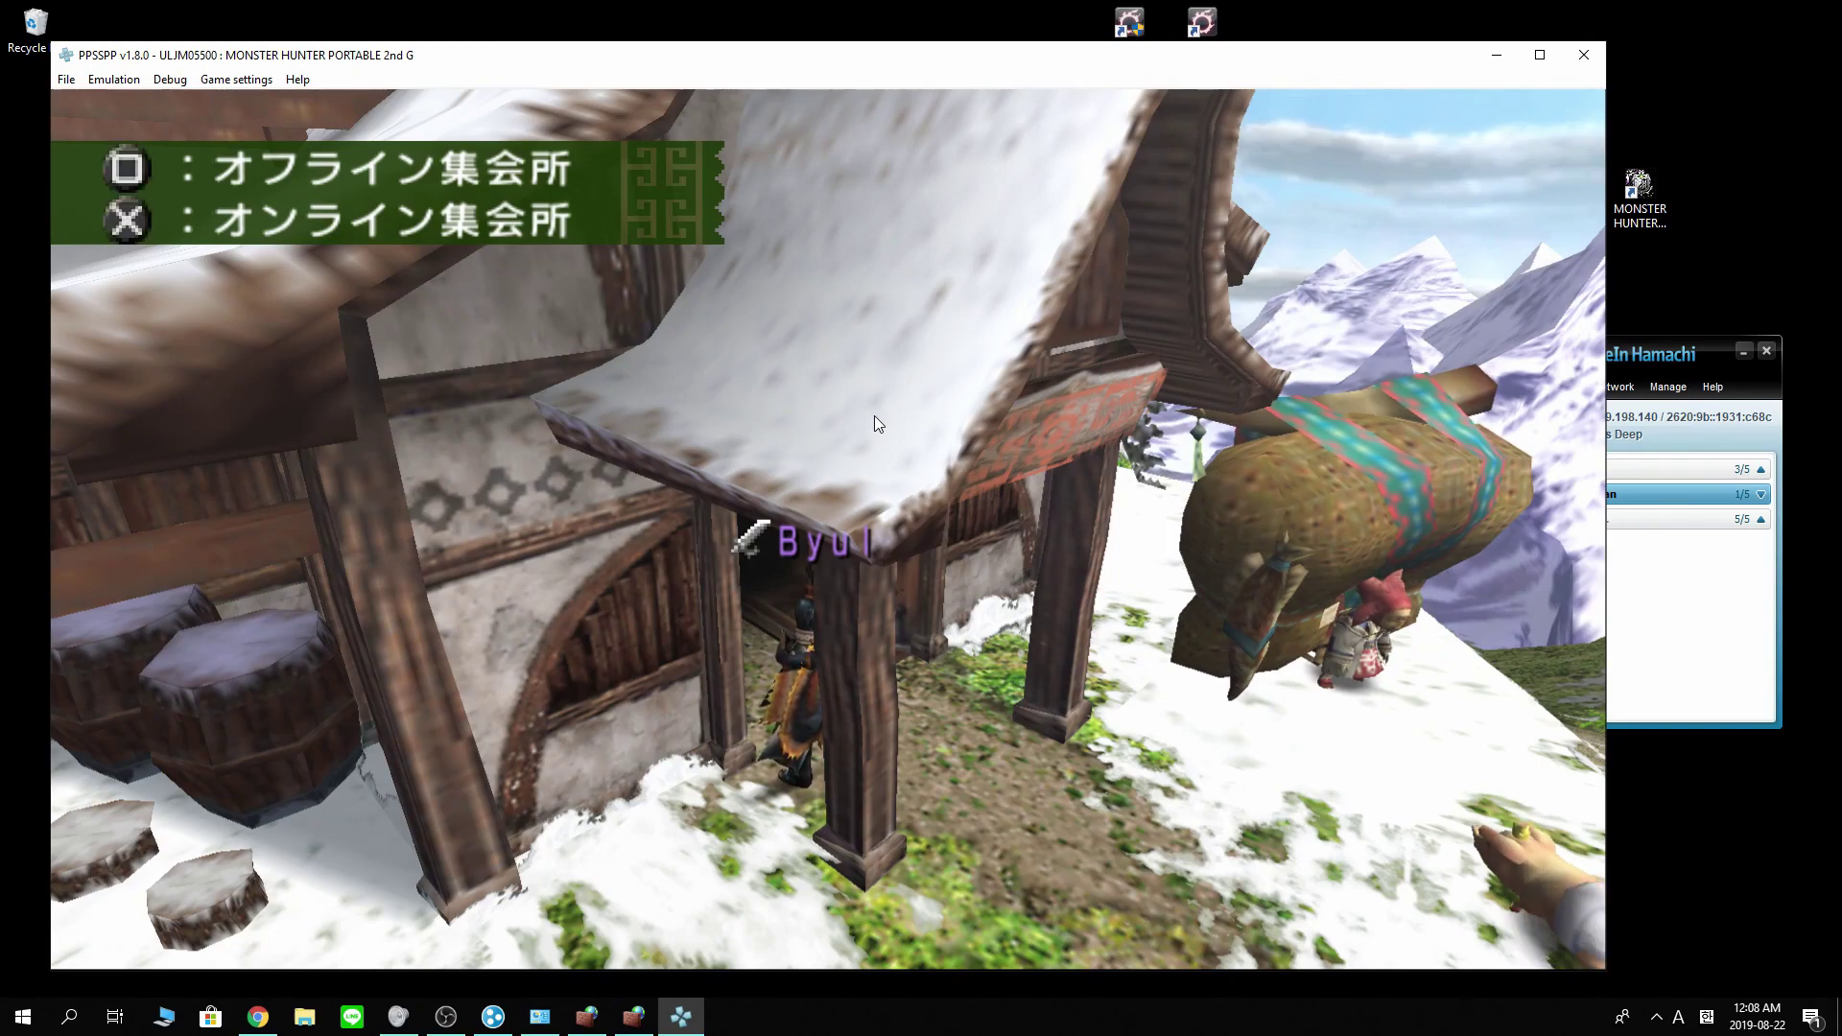
Move the Hamachi window beside the game and enter online Gathering Hall 01.
click(1681, 360)
drag(1681, 361, 1736, 370)
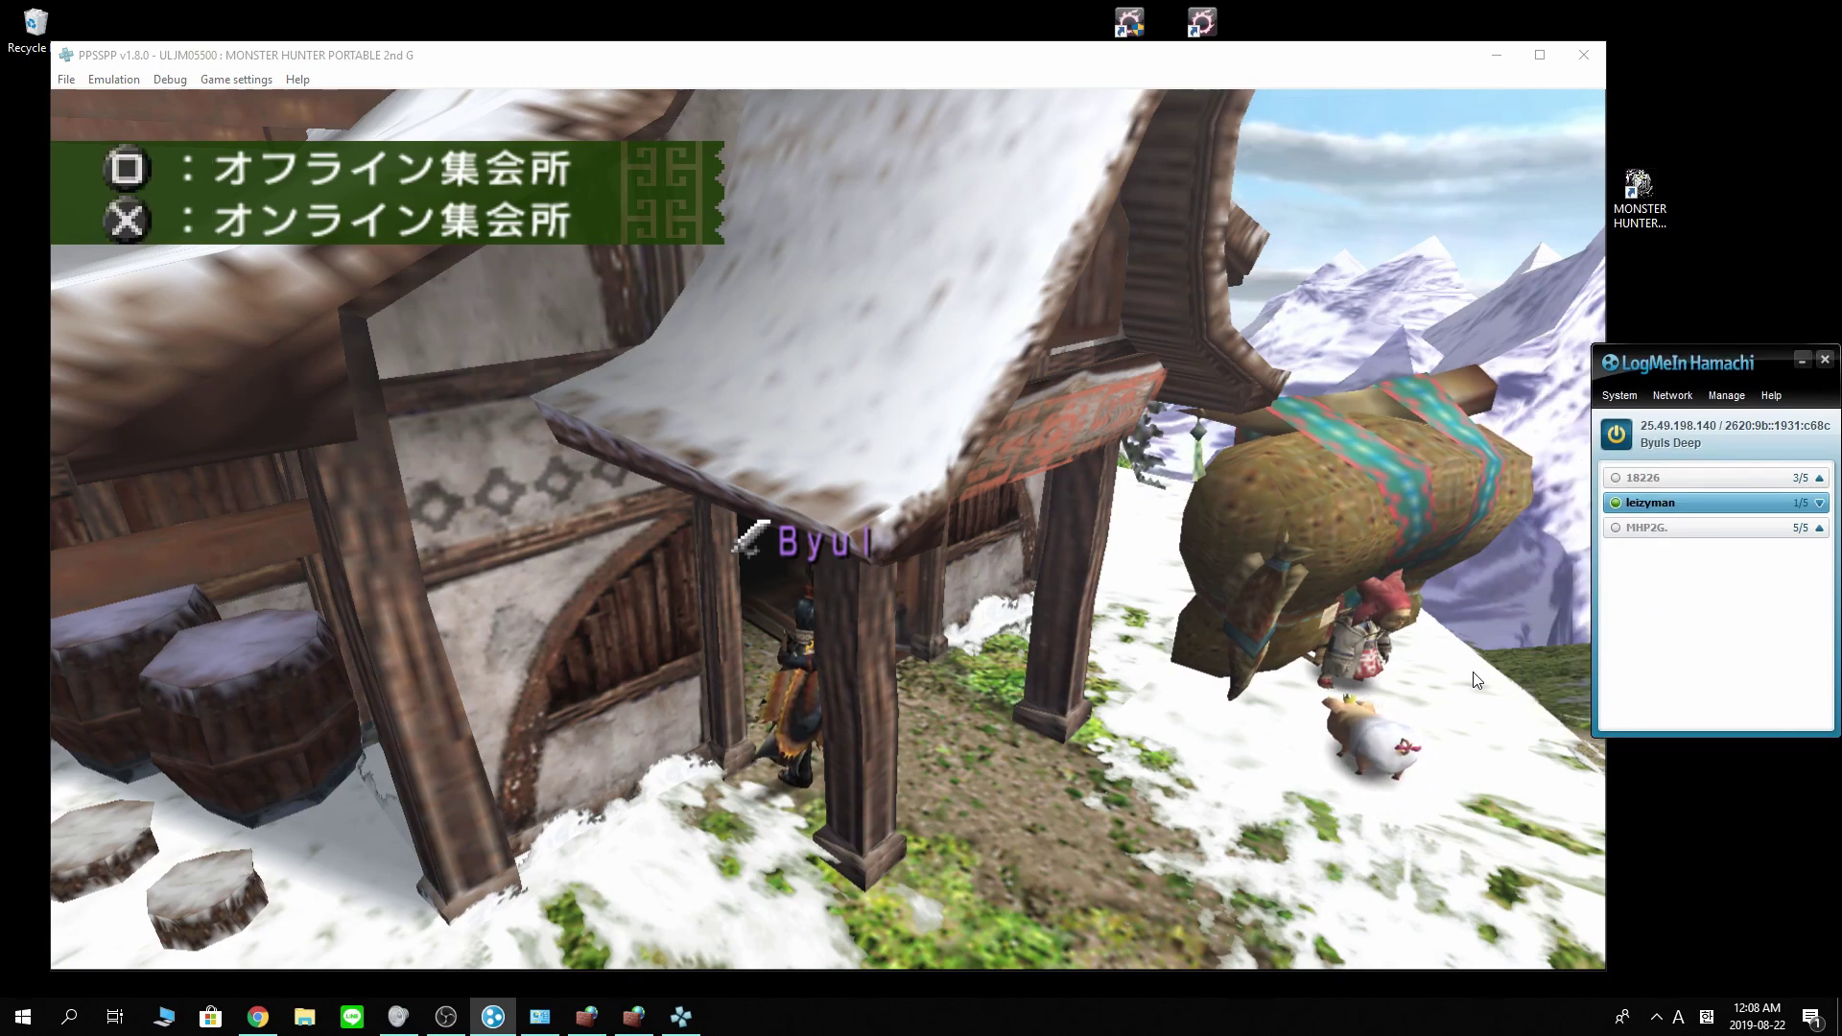
key(z)
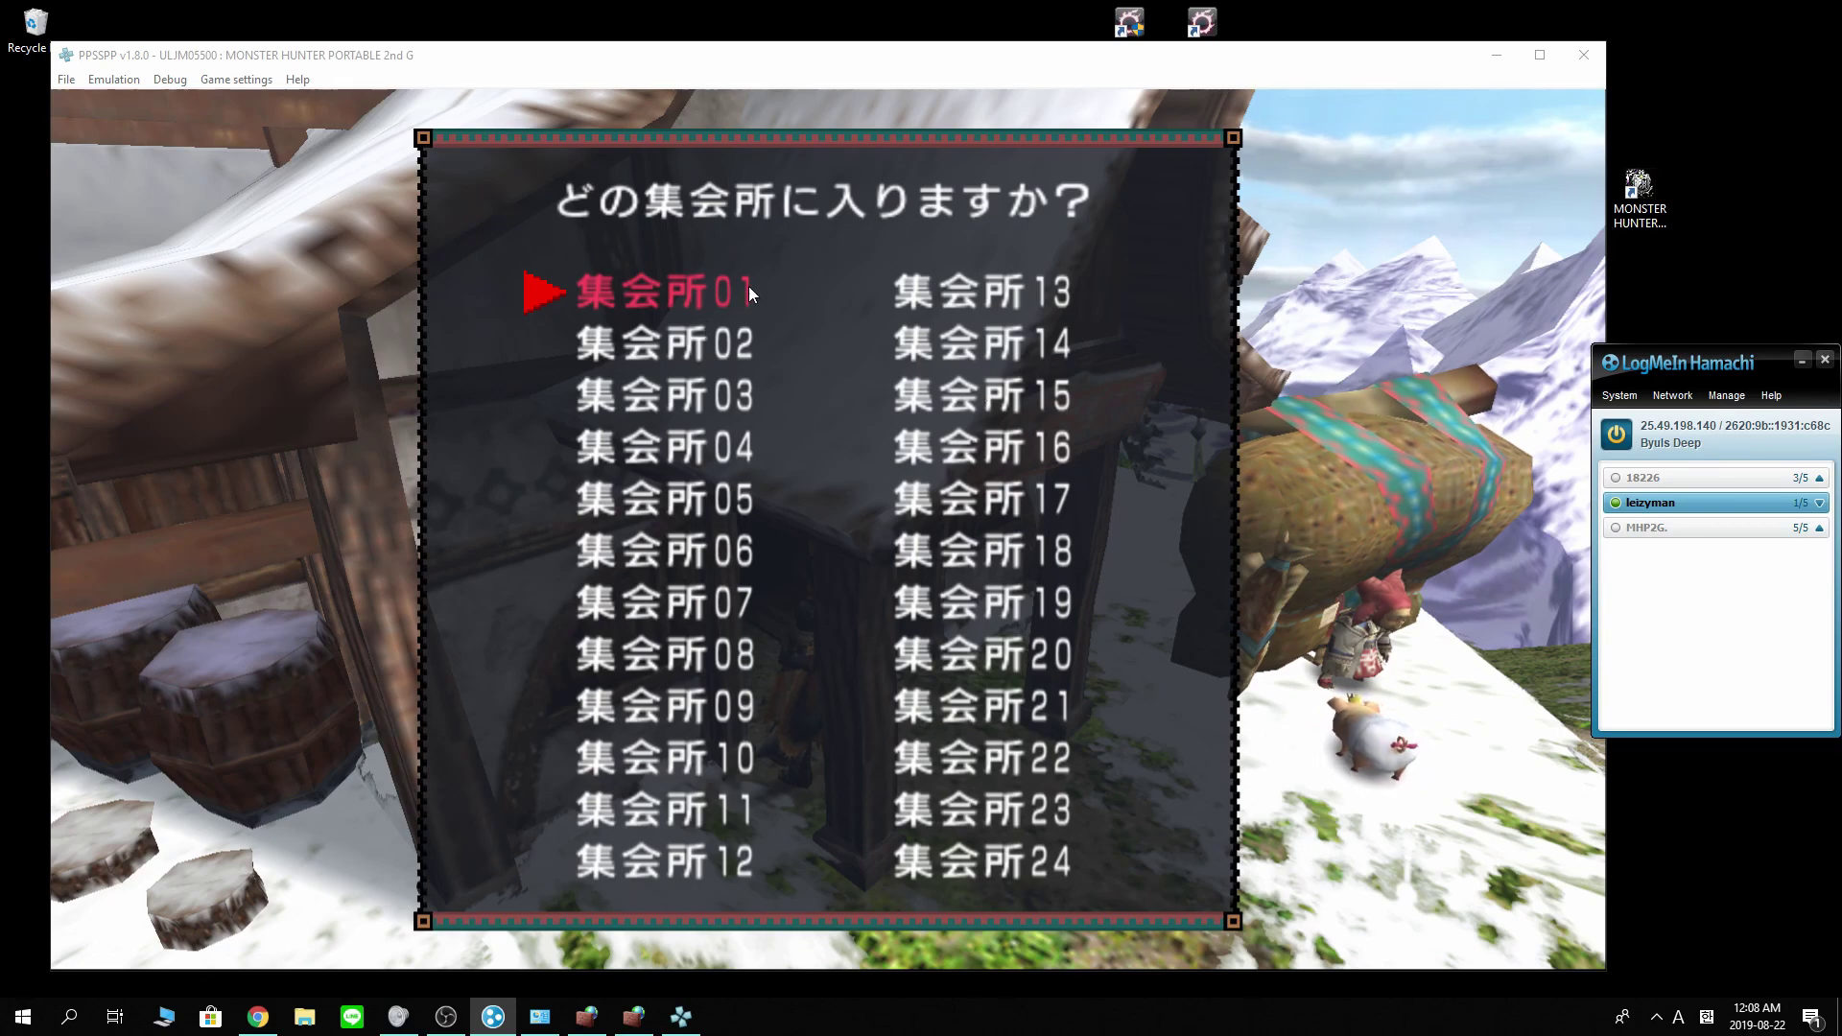
key(z)
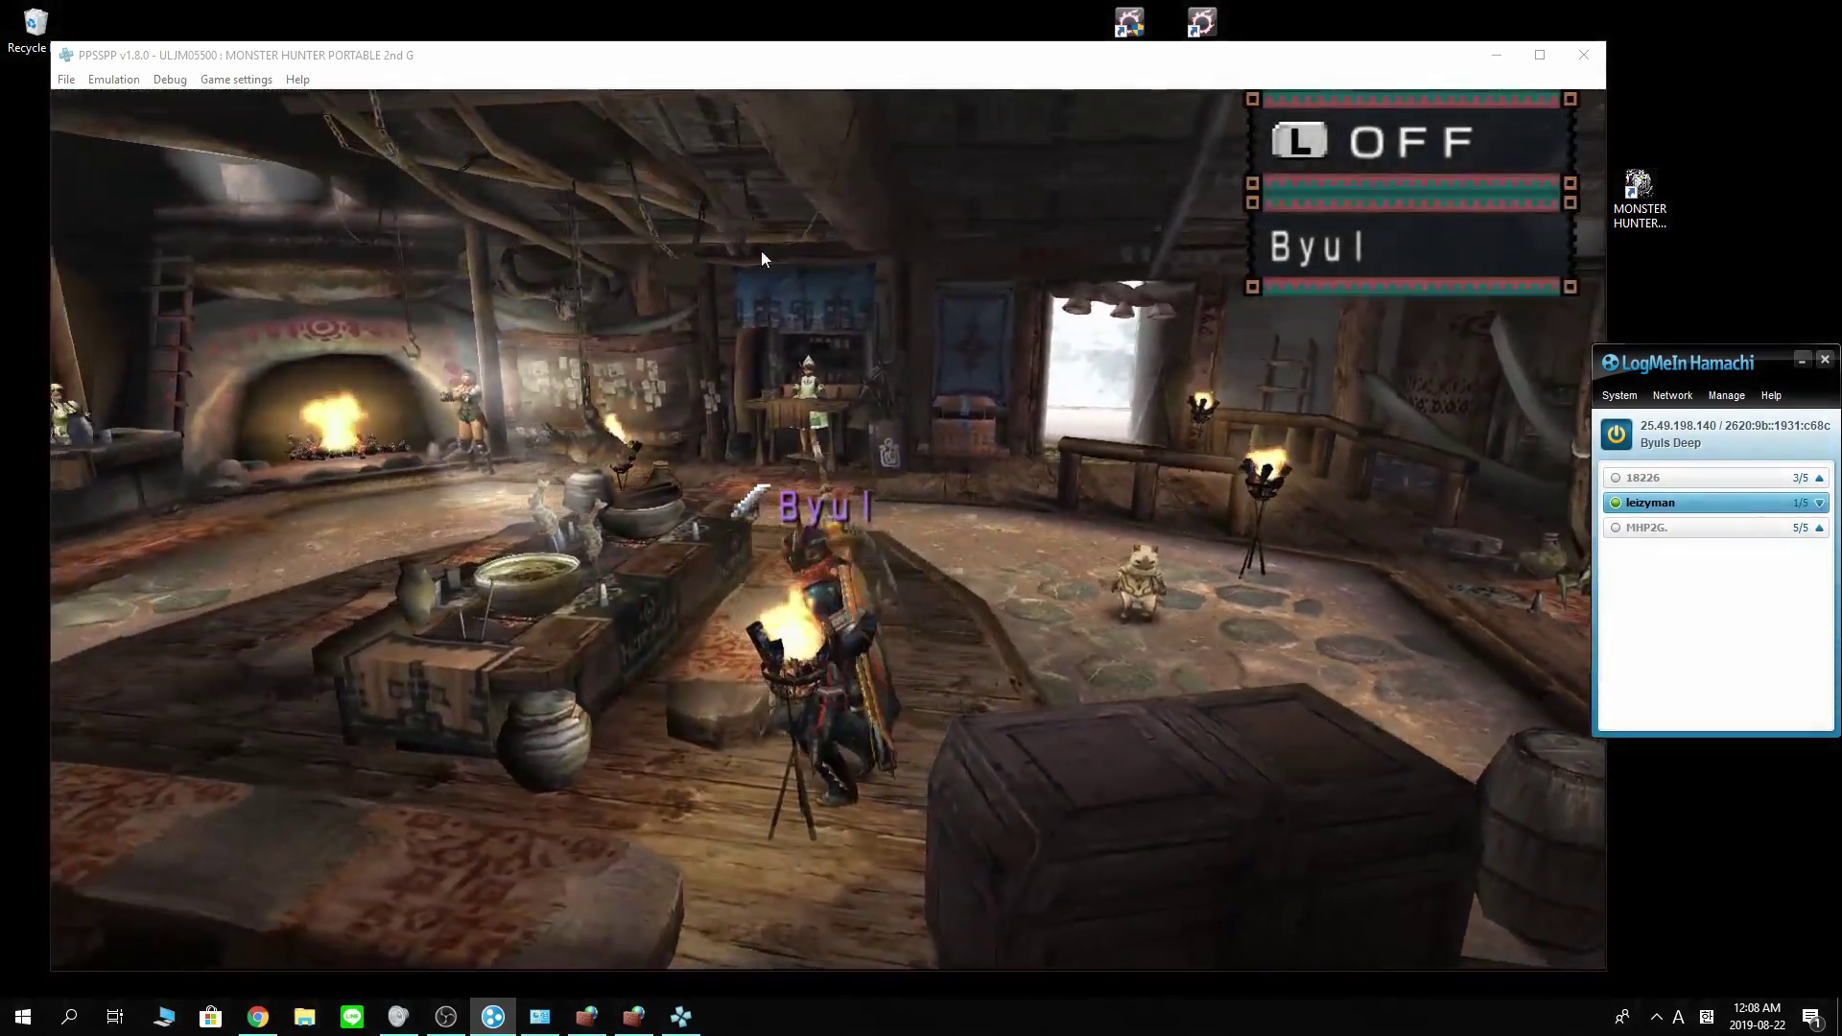
mouse_move(1682, 519)
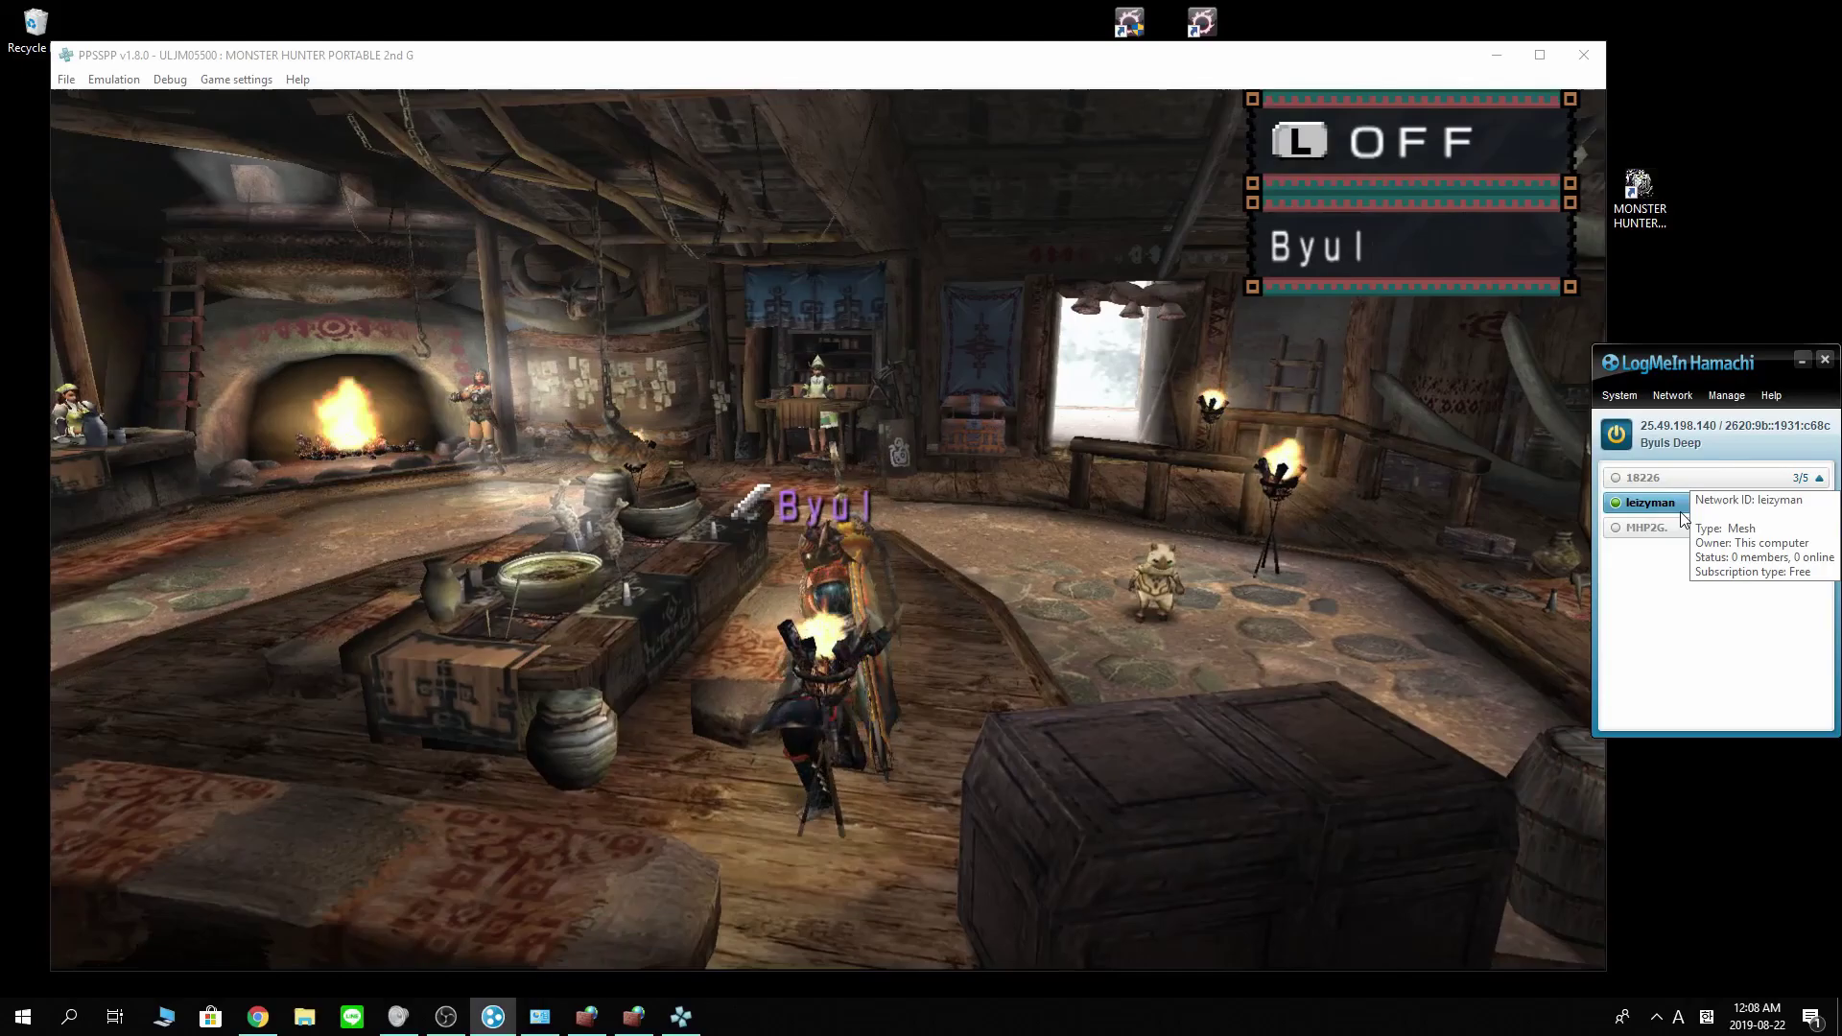